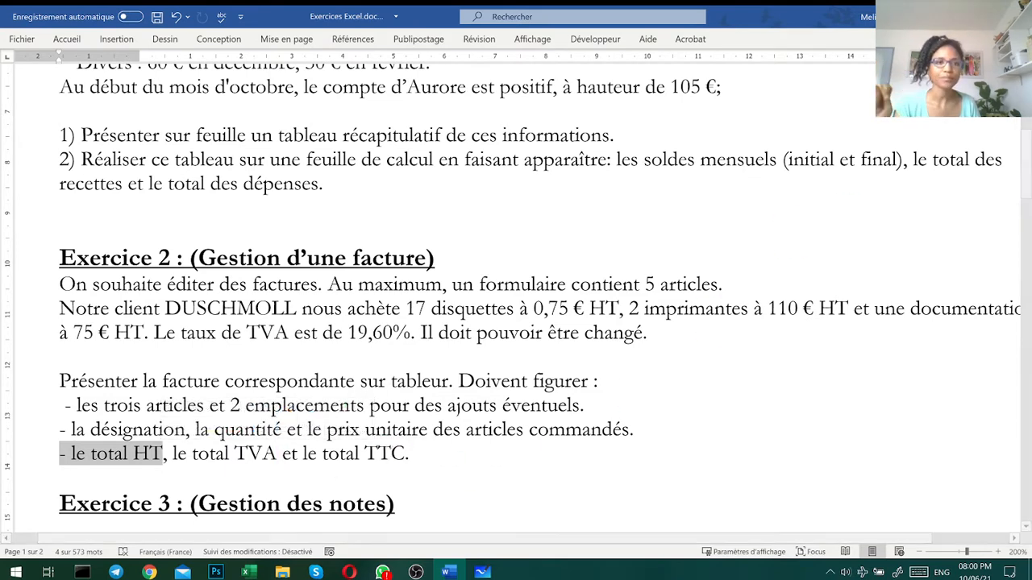
- Switch to the Facture.xlsx workbook in Excel and look at its file overview
key(alt+Tab)
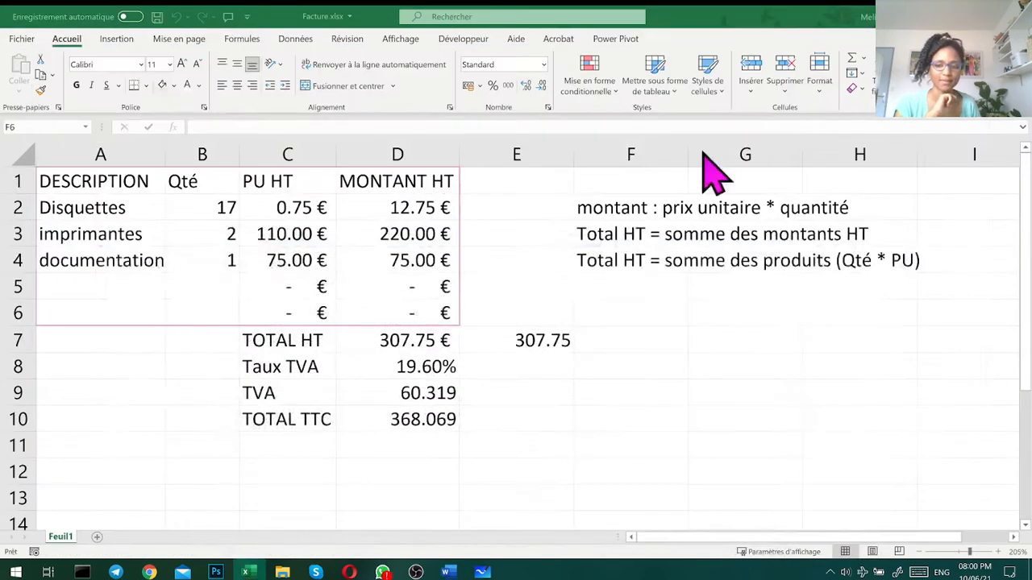
click(22, 39)
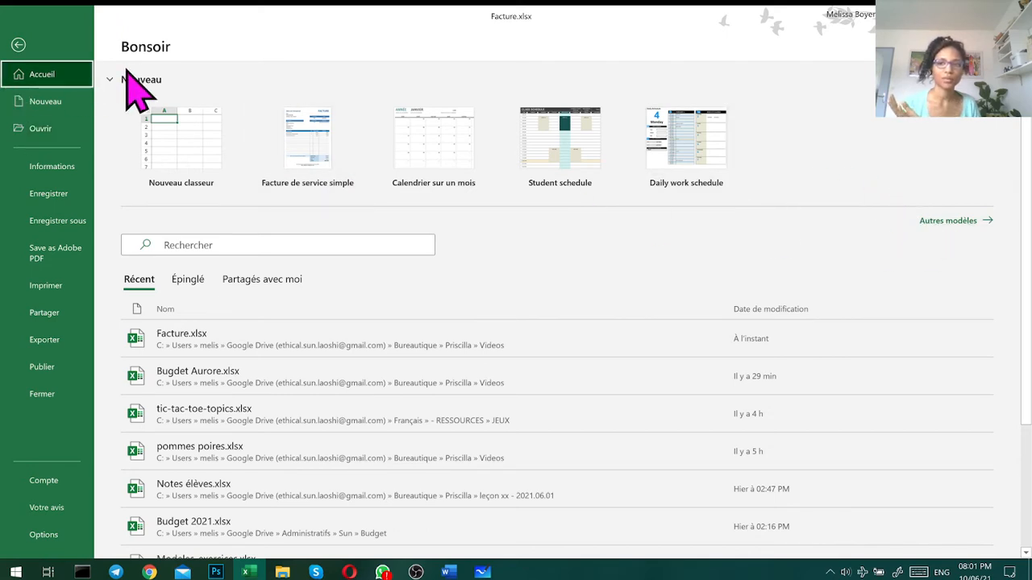
click(17, 46)
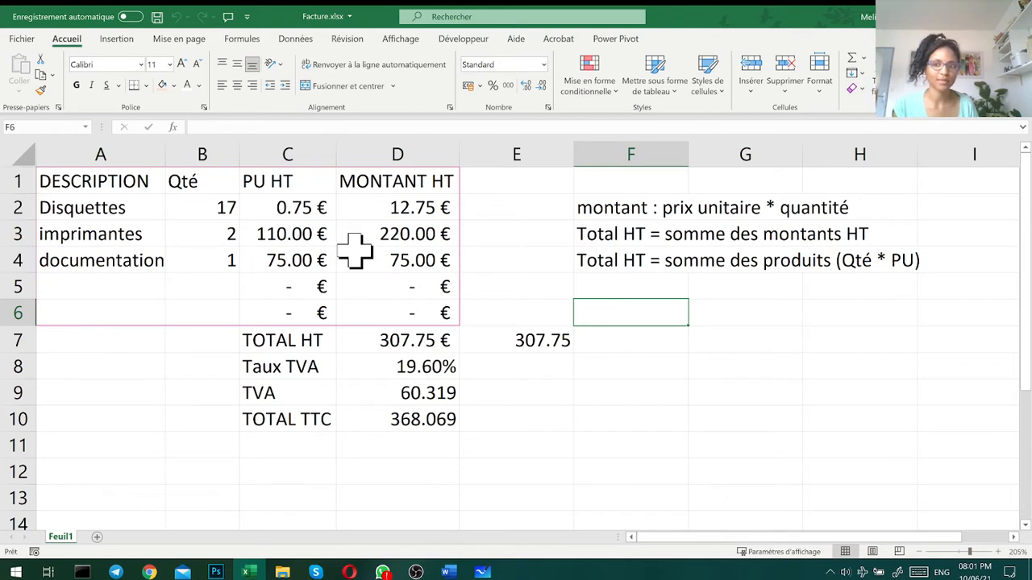
- Examine the invoice's description, quantity, unit price and amount columns, the note explaining the amount, and the disk line's amount formula
click(130, 182)
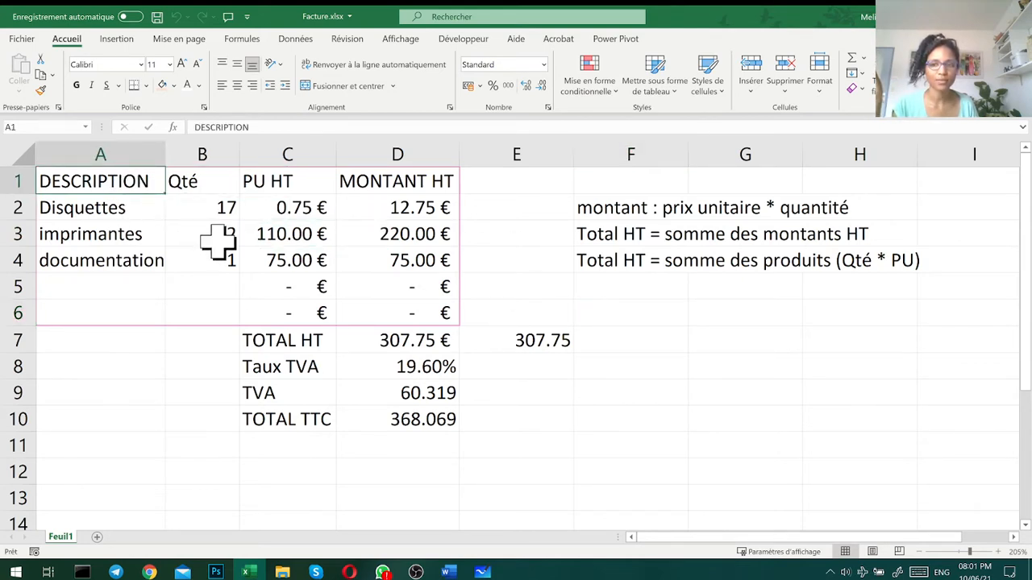
drag(115, 207, 109, 314)
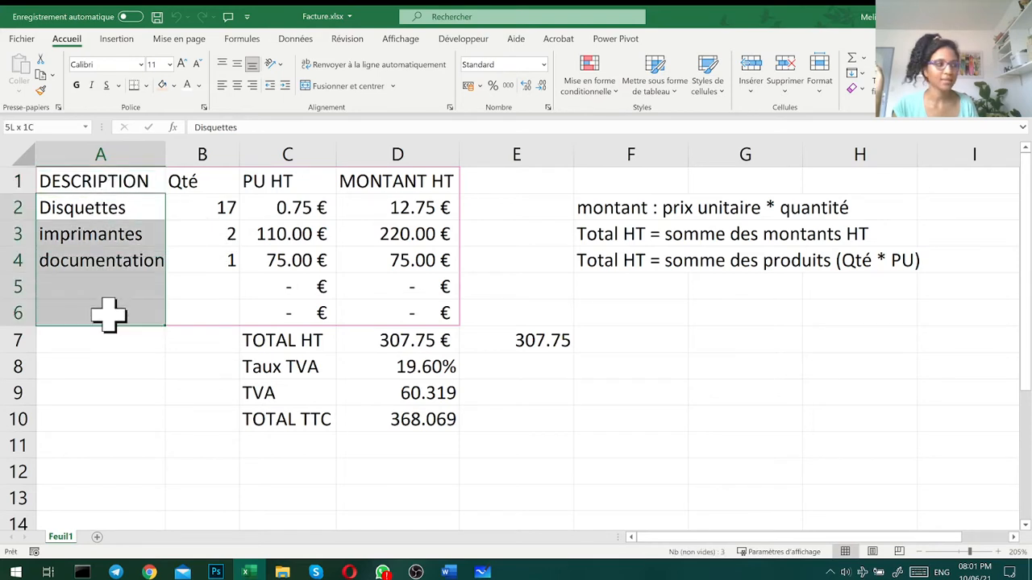
click(183, 175)
drag(218, 207, 223, 262)
drag(217, 315, 217, 320)
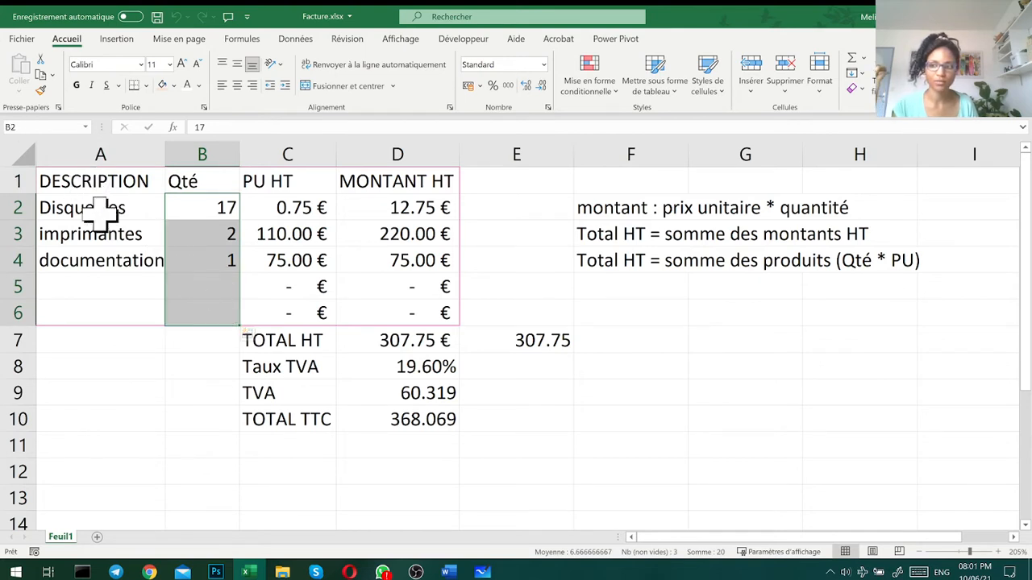
click(276, 185)
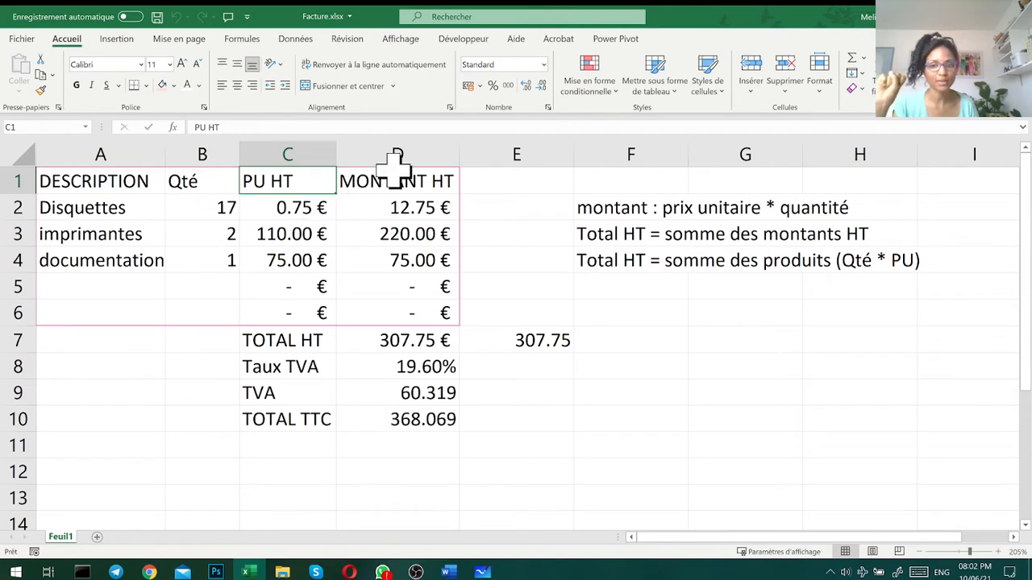
click(438, 176)
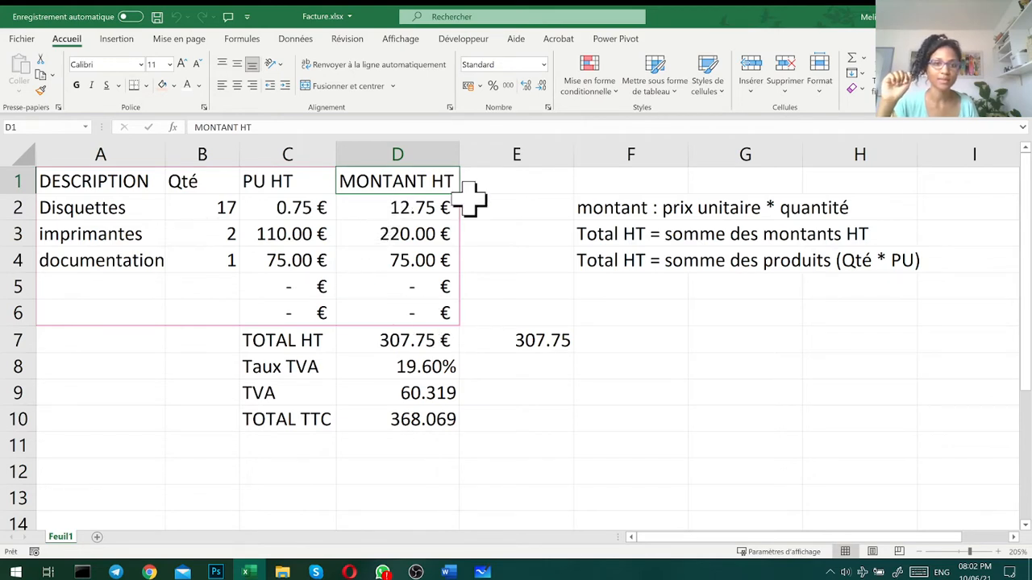
click(603, 203)
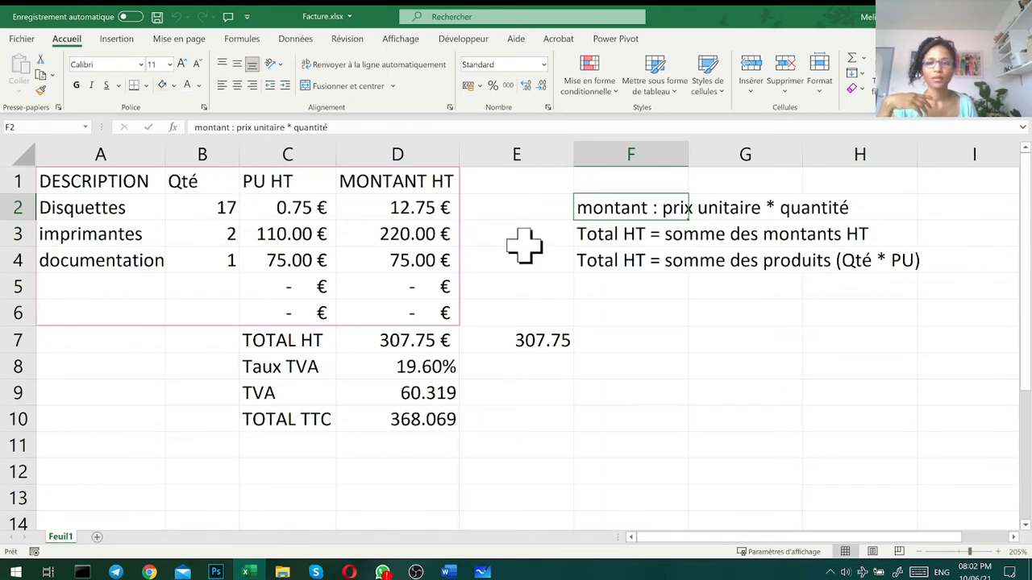
drag(494, 185, 501, 322)
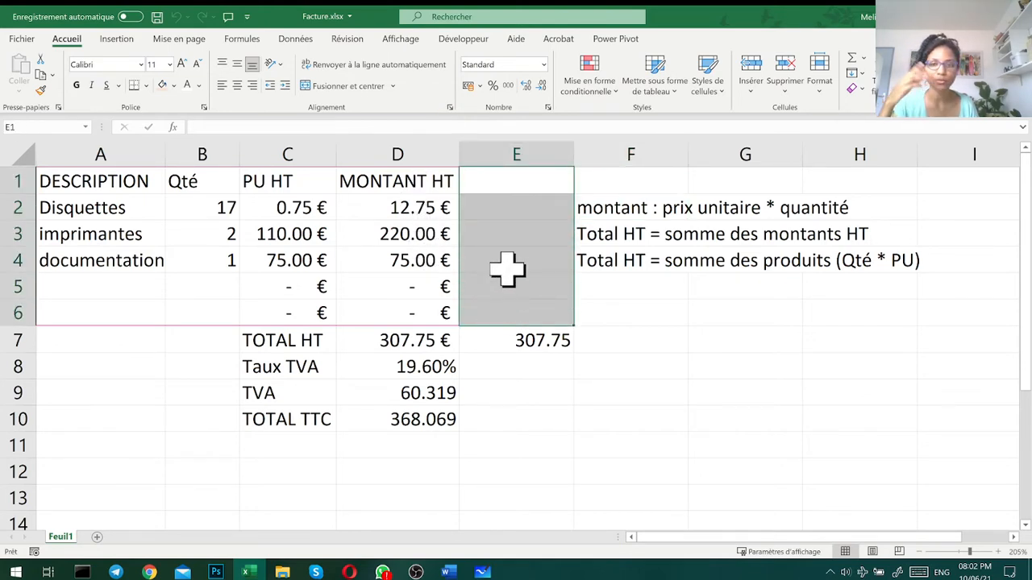
click(510, 216)
click(406, 211)
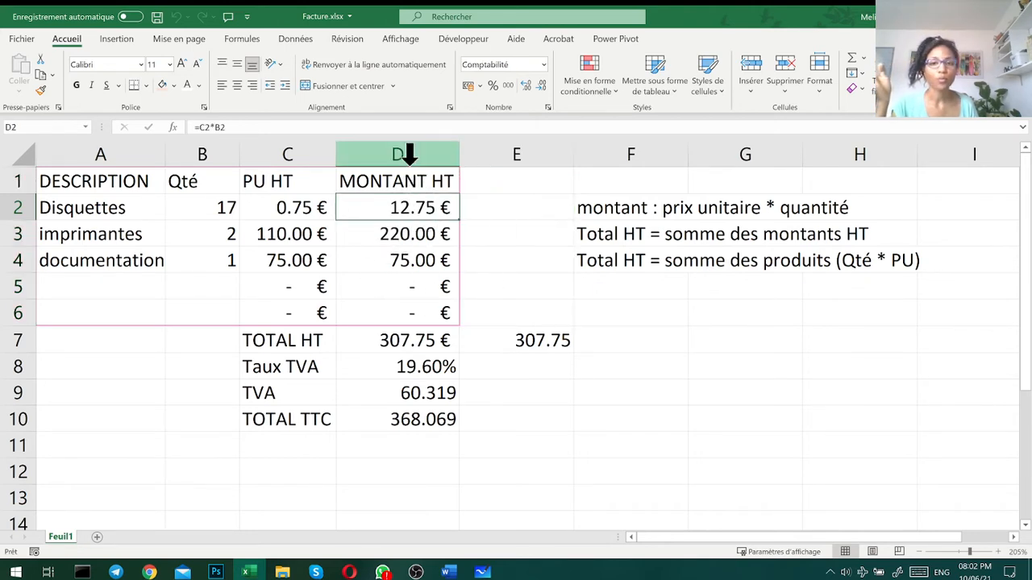
- Check the required invoice columns in the Word exercise document, then return to the Excel invoice
click(448, 573)
click(379, 420)
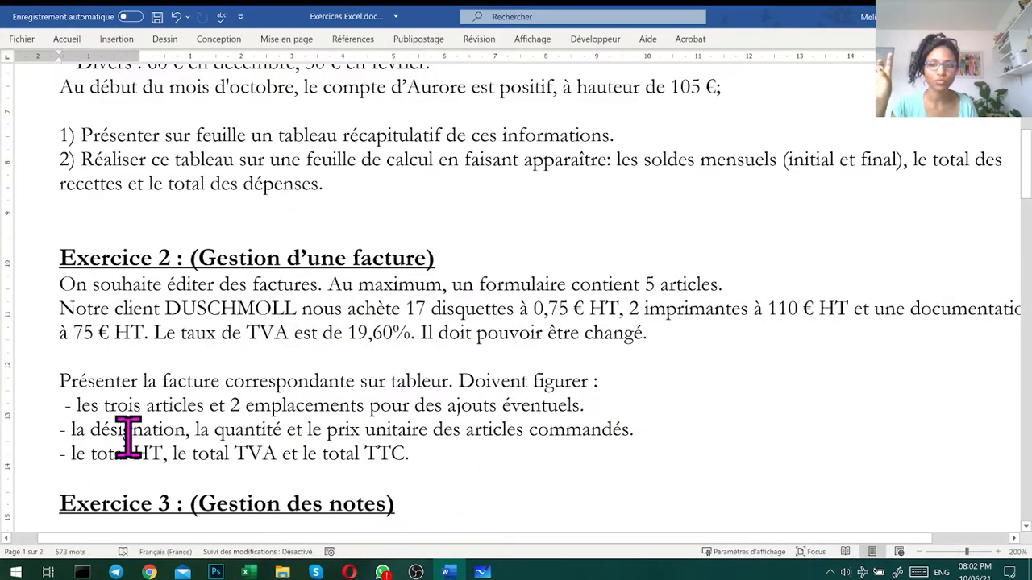
drag(136, 433, 427, 431)
click(249, 572)
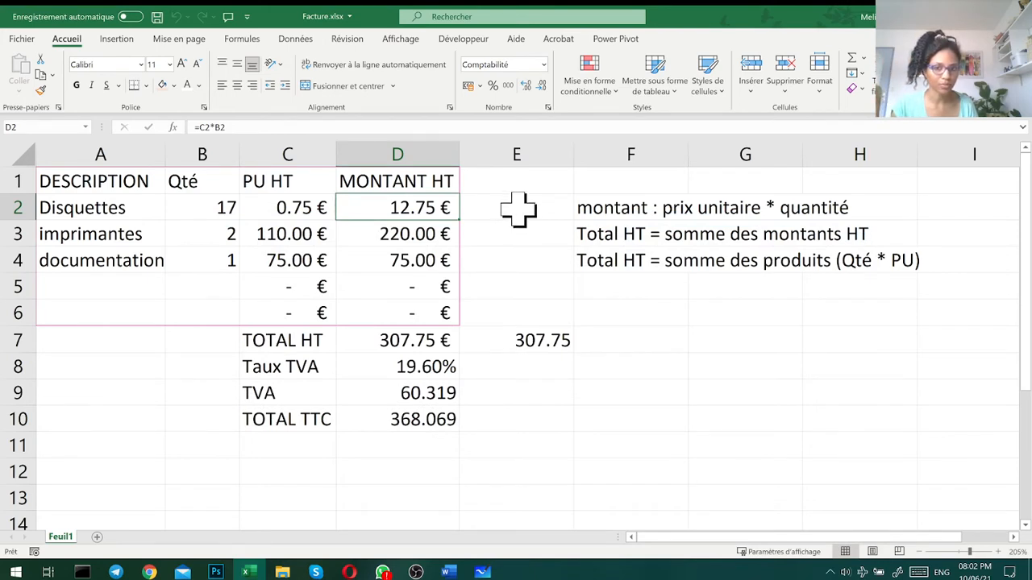
- Examine the formulas and inputs behind TOTAL HT, Taux TVA, TVA and TOTAL TTC below the article lines
click(518, 209)
click(251, 350)
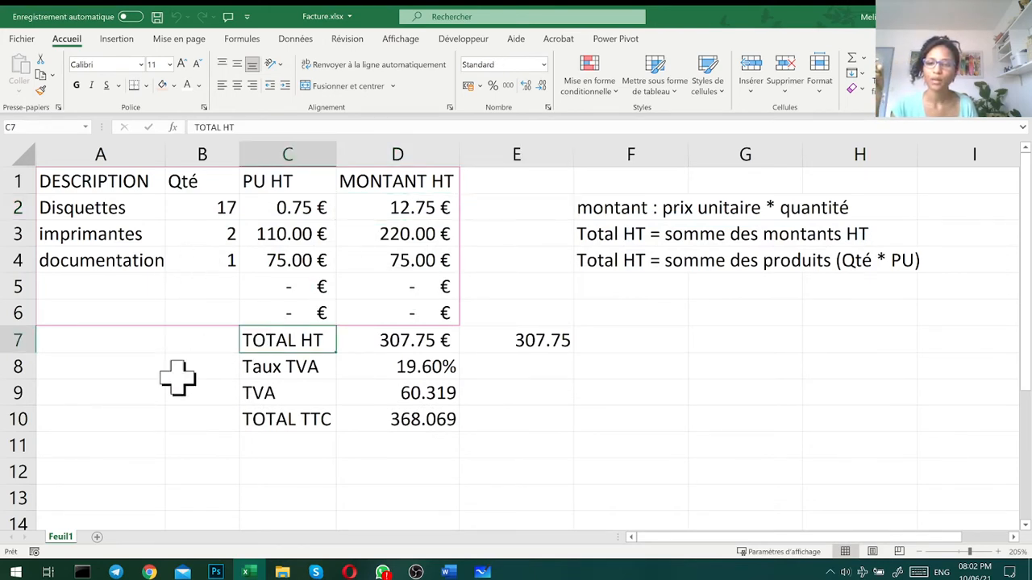
click(414, 337)
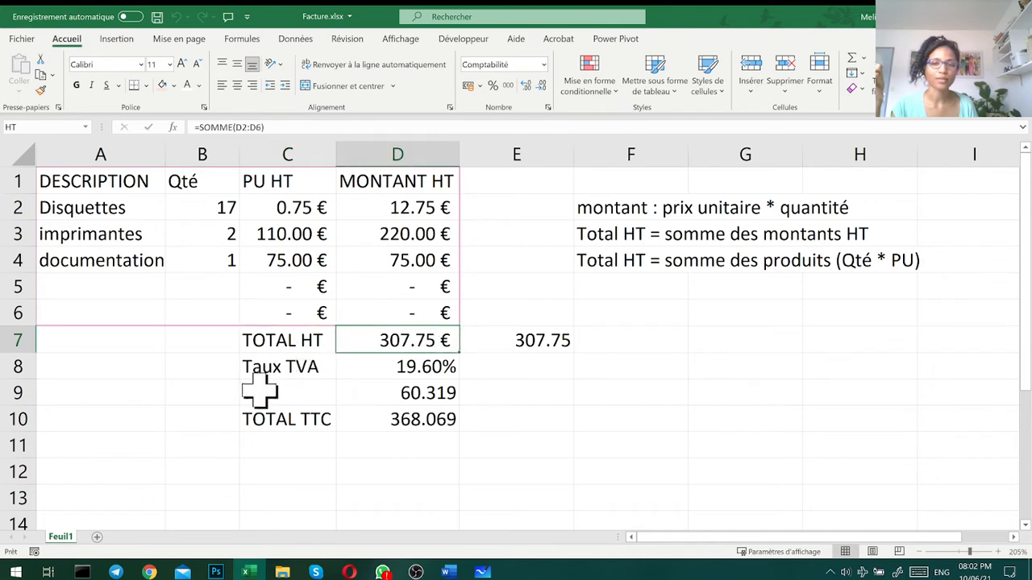
drag(428, 207, 451, 326)
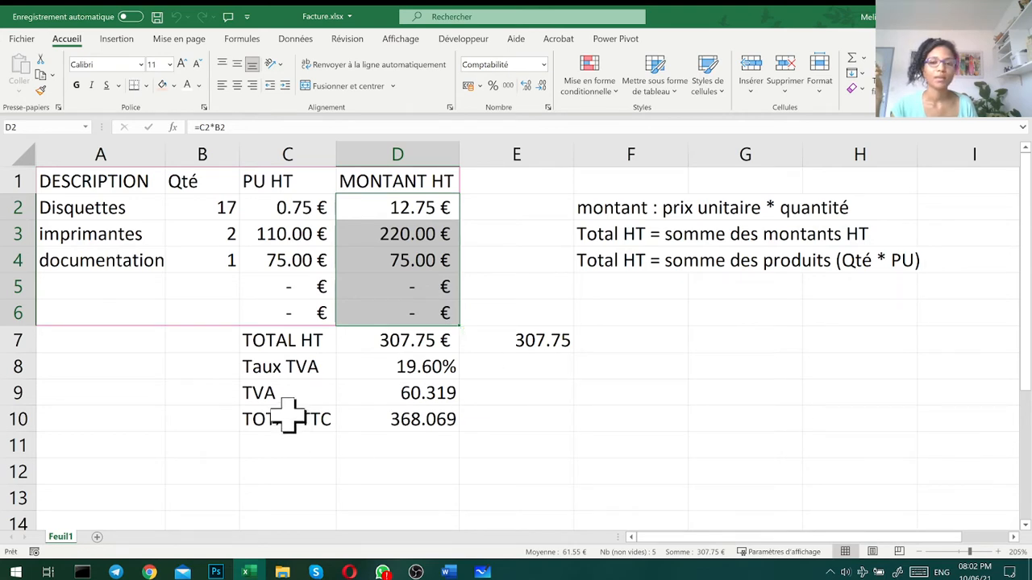
click(283, 366)
click(381, 367)
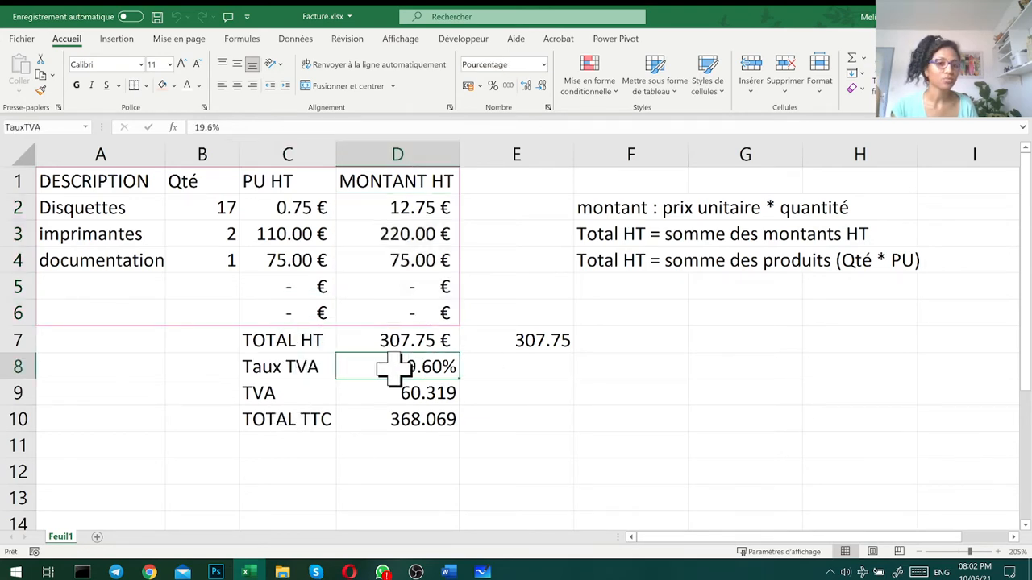
click(290, 391)
click(403, 392)
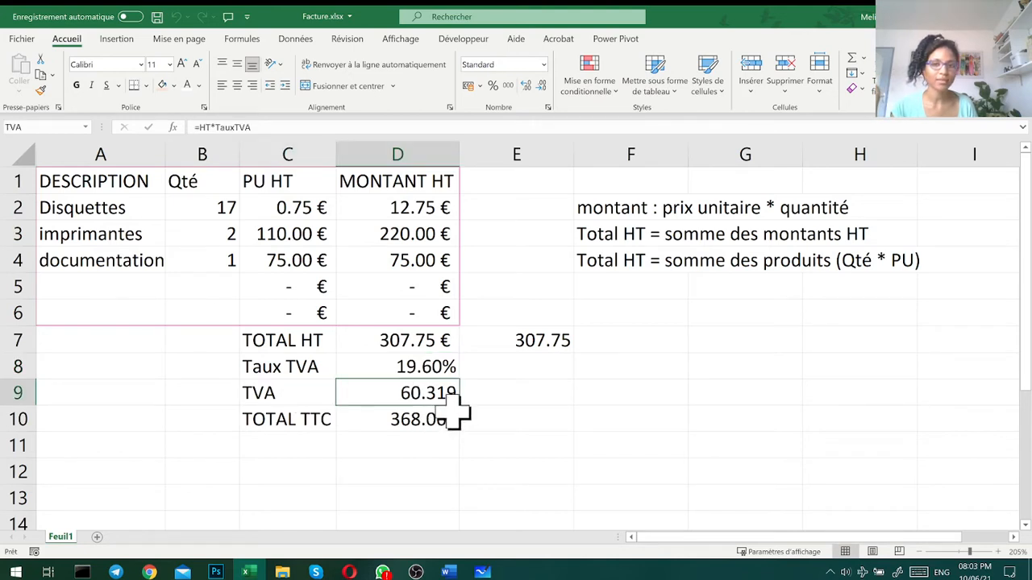
click(413, 337)
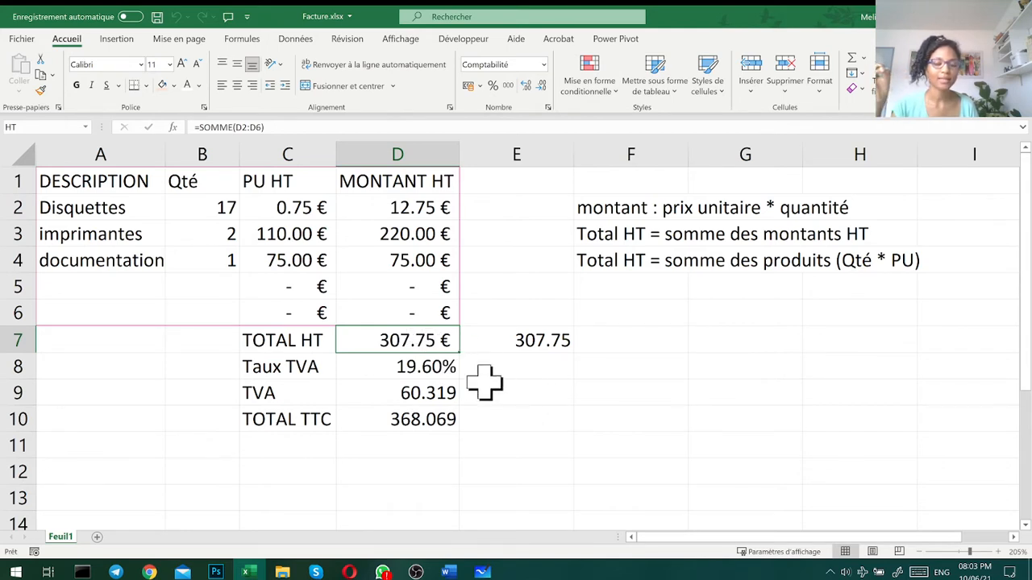
click(407, 368)
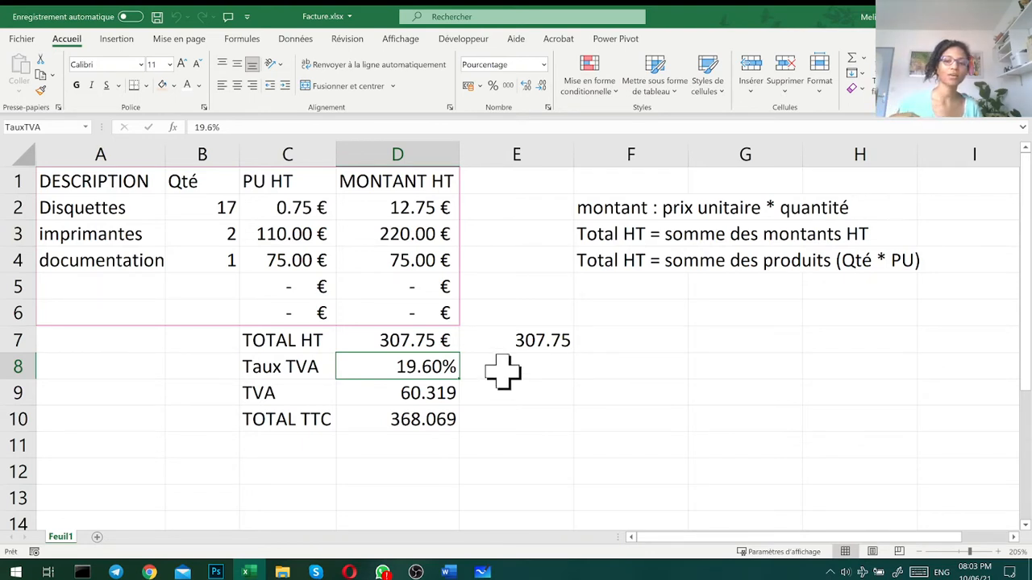
click(405, 421)
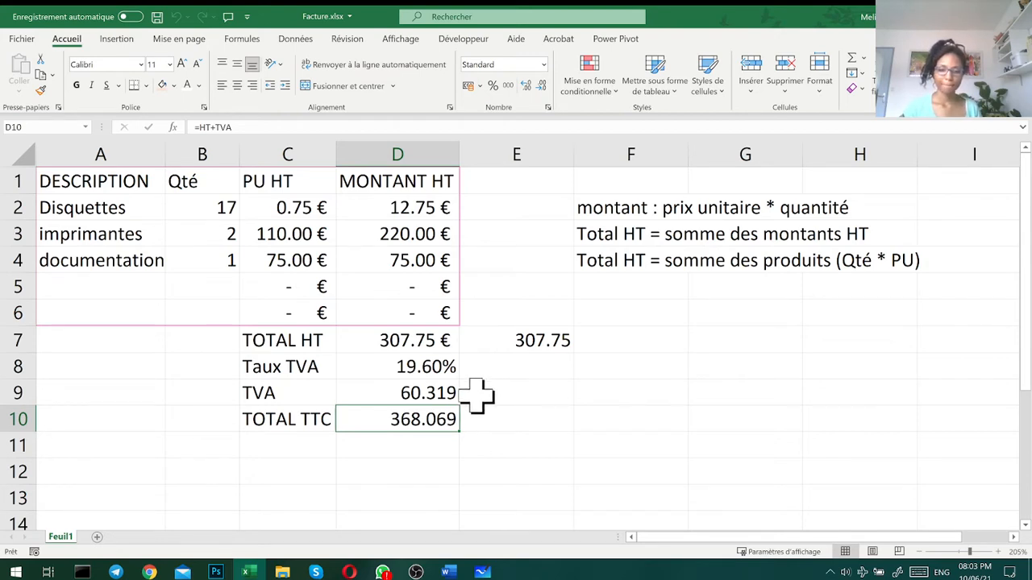
click(440, 394)
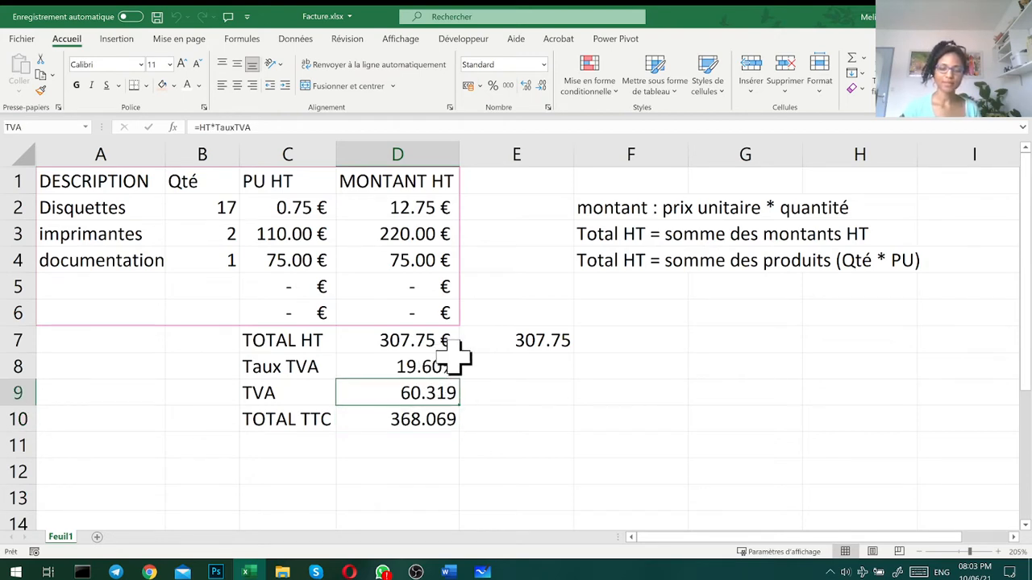
click(415, 330)
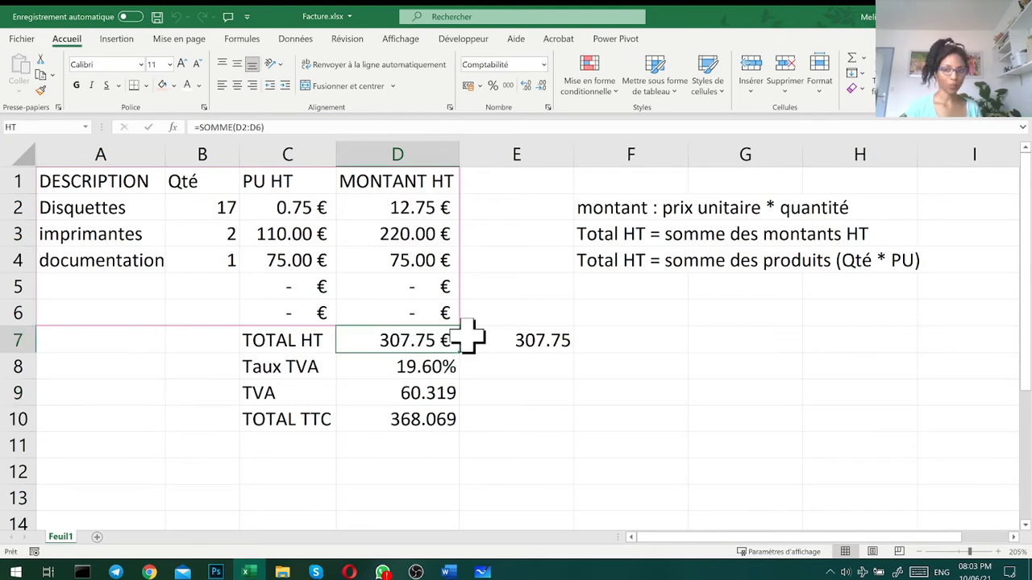
click(565, 465)
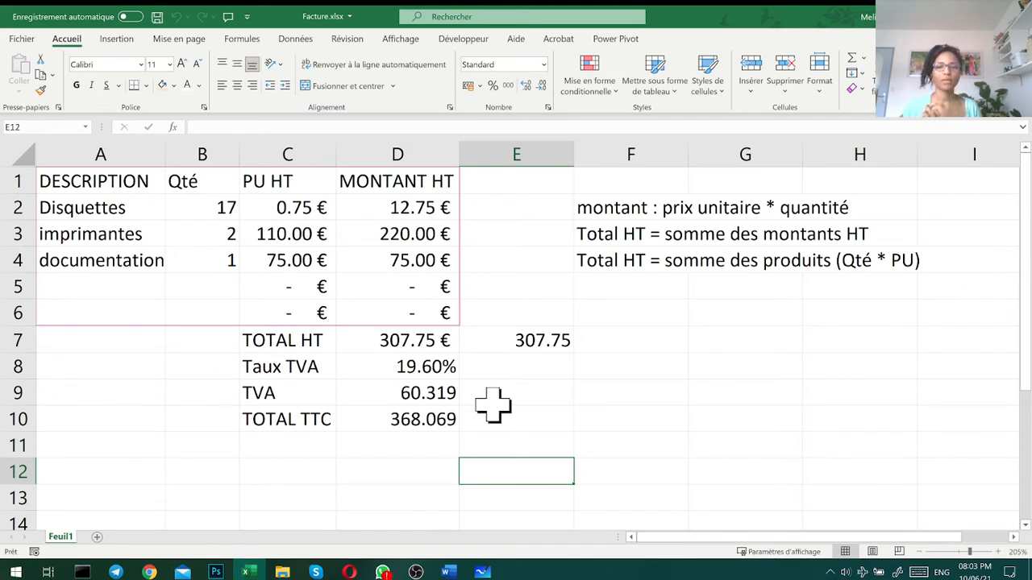
click(415, 346)
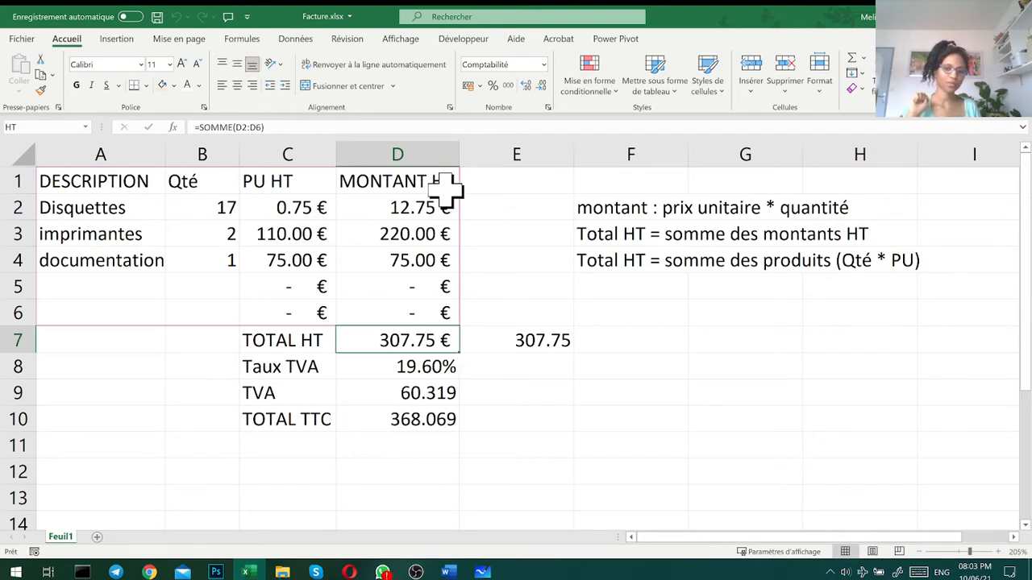
- Add a new worksheet to the invoice workbook
click(96, 537)
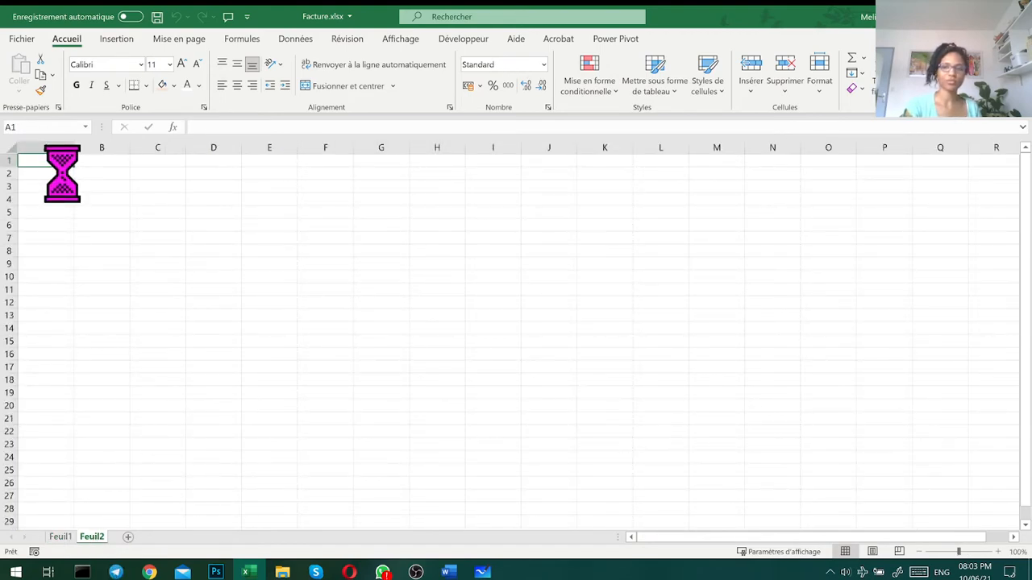
ctrl+scroll(62, 174, up, 6)
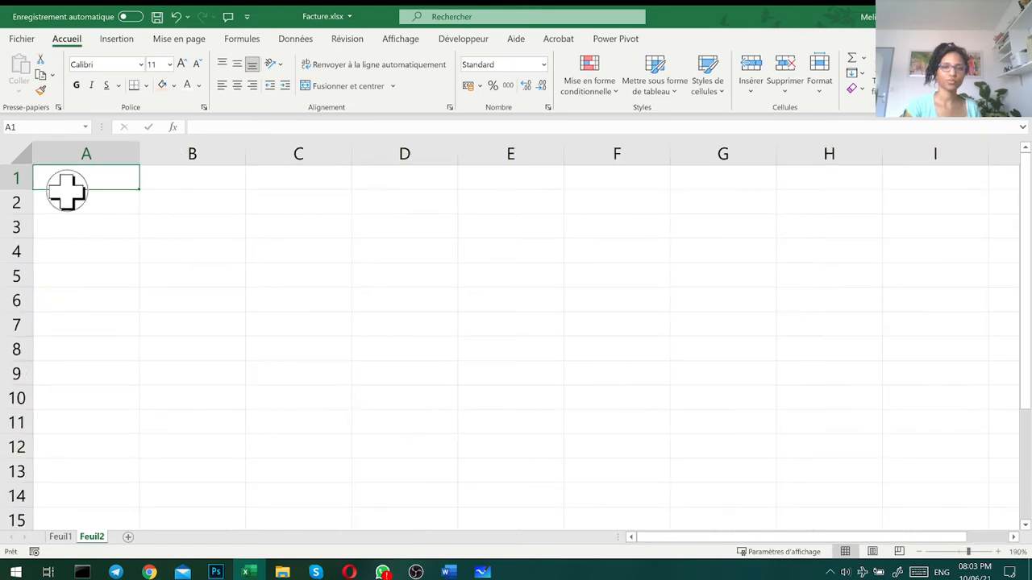
ctrl+scroll(66, 191, up, 2)
- Fill cells A1:F1 of the new sheet with light grey from the theme colours
drag(113, 182, 704, 172)
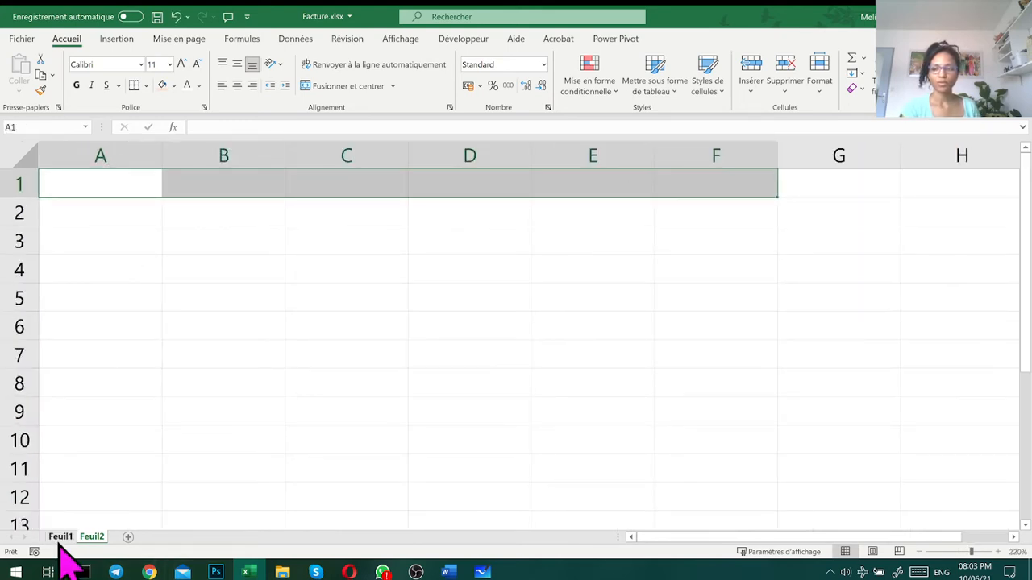
click(60, 537)
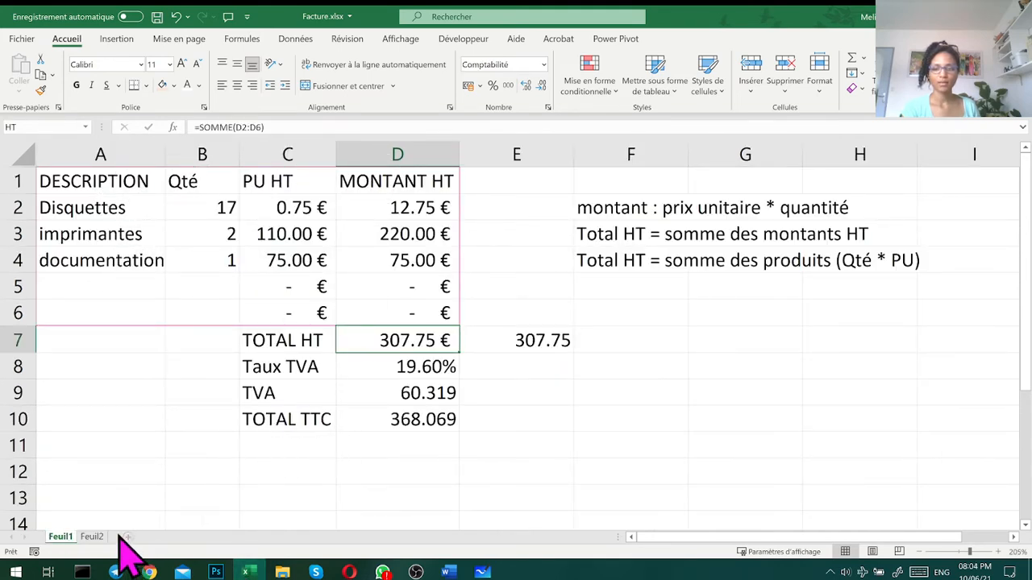
click(90, 536)
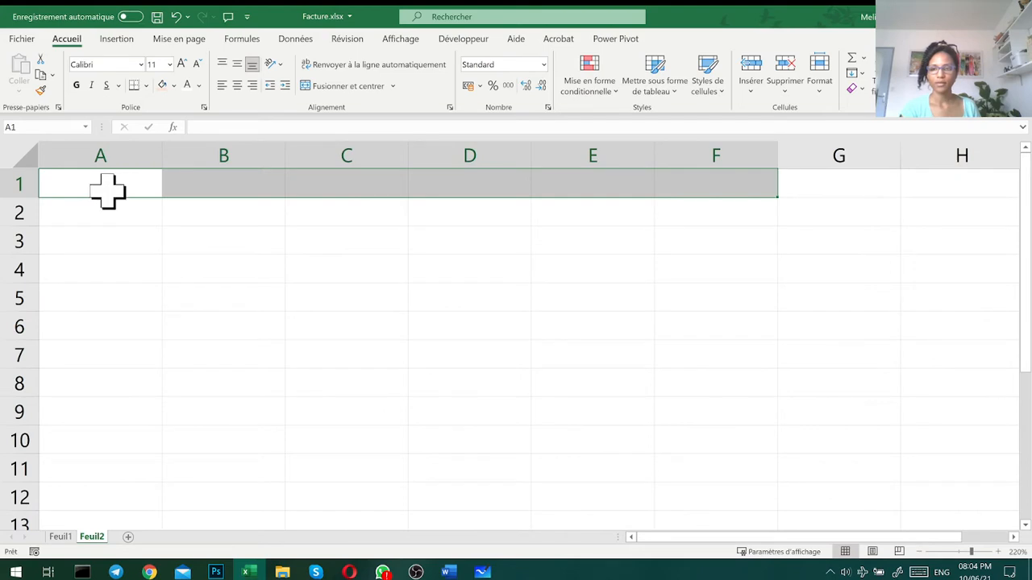
click(173, 85)
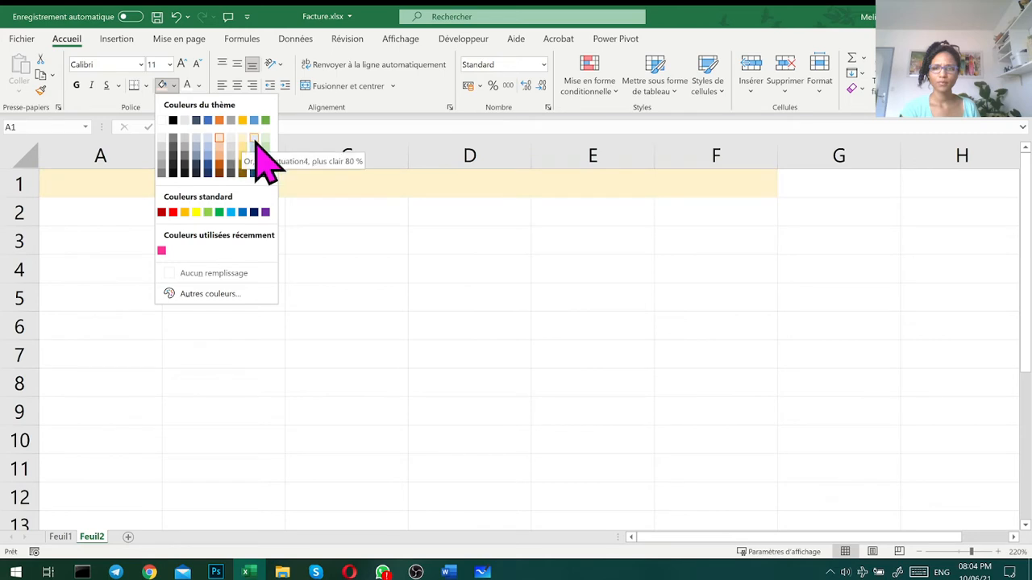
click(185, 141)
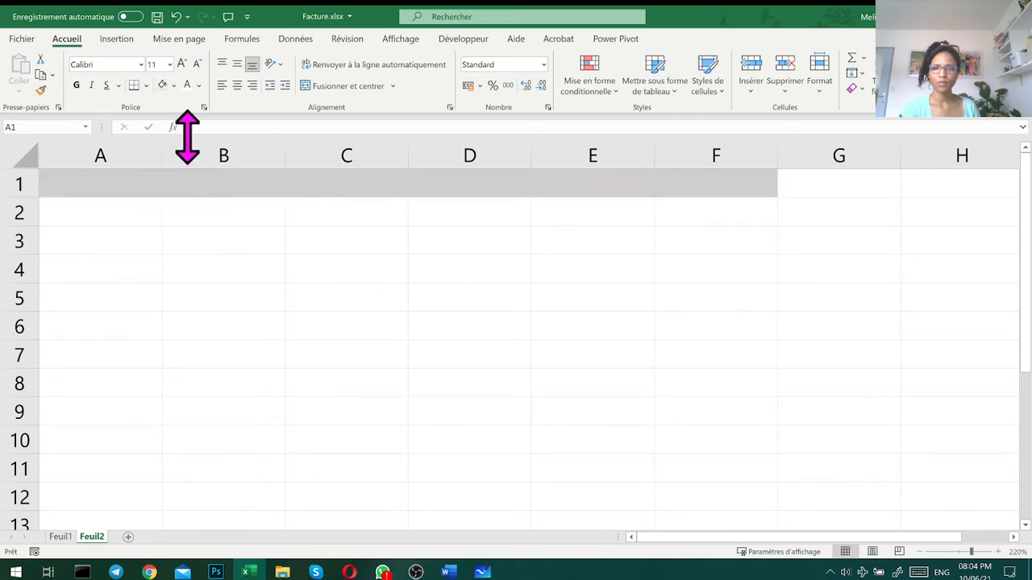
- Fill cells A2:A7 with the same light grey as row 1
drag(122, 211, 120, 355)
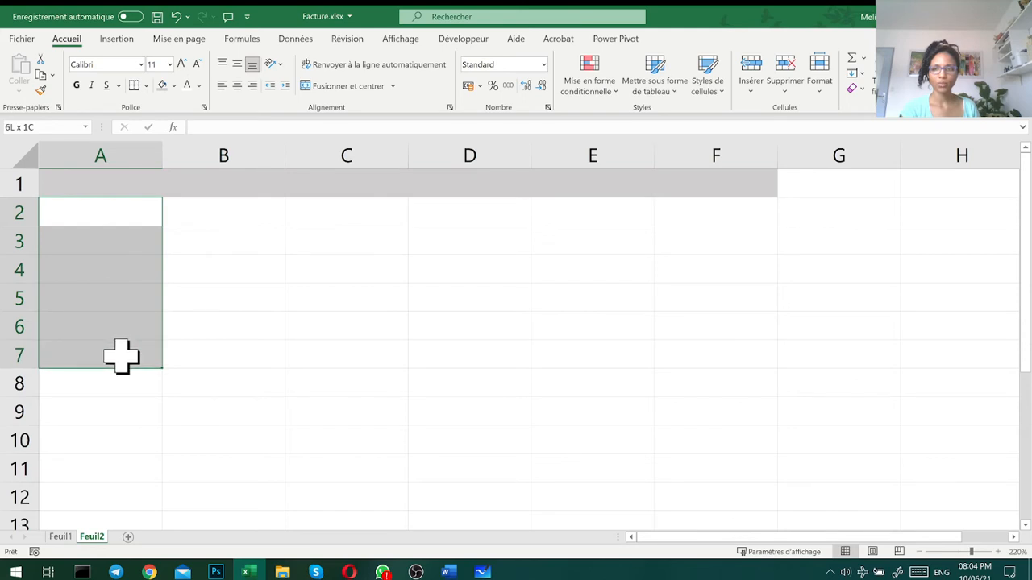
mouse_move(121, 351)
mouse_down()
mouse_move(120, 315)
mouse_move(120, 362)
mouse_up()
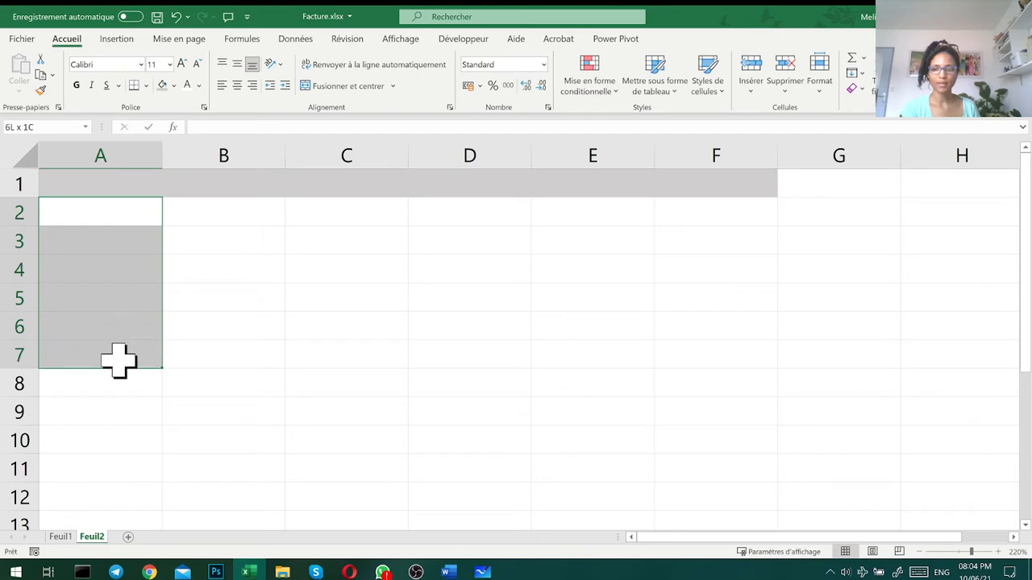
click(162, 84)
- Fill cells B7:F7 and G1:G7 with the same light grey to close the frame
mouse_move(208, 359)
mouse_down()
mouse_move(707, 343)
mouse_move(716, 308)
mouse_move(705, 345)
mouse_move(323, 357)
mouse_move(198, 345)
mouse_up()
click(173, 85)
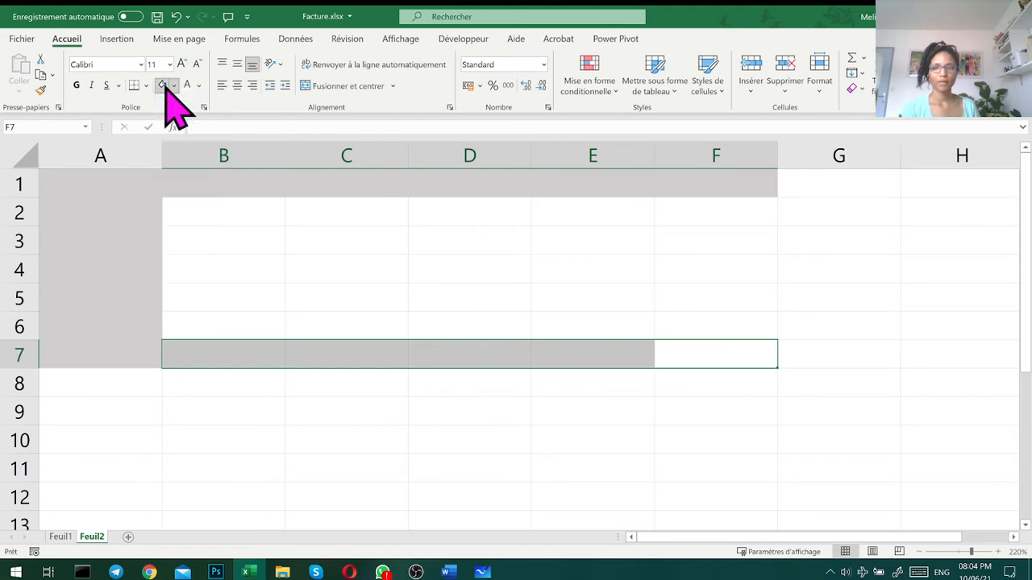
click(163, 145)
drag(847, 184, 864, 350)
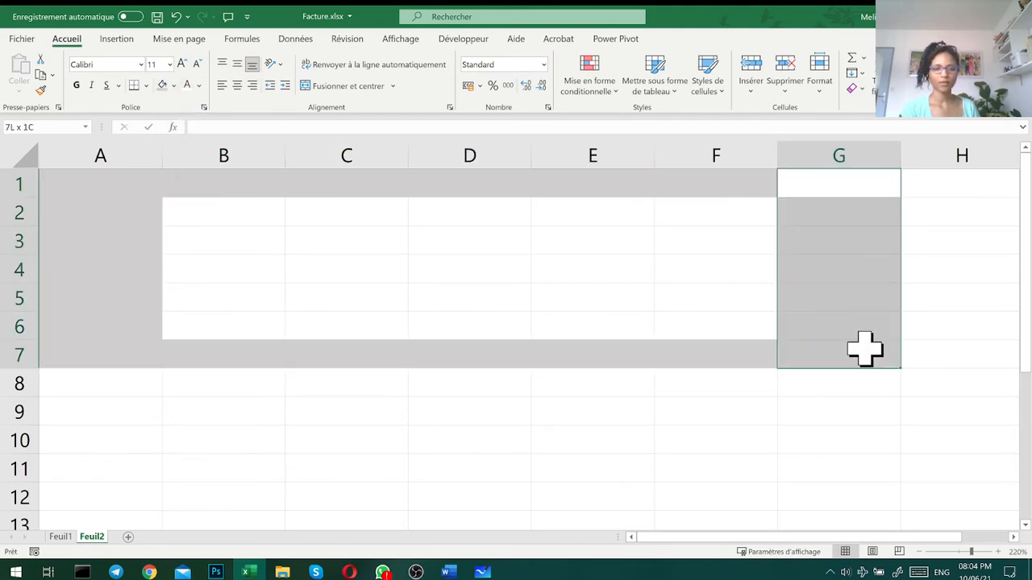
click(162, 84)
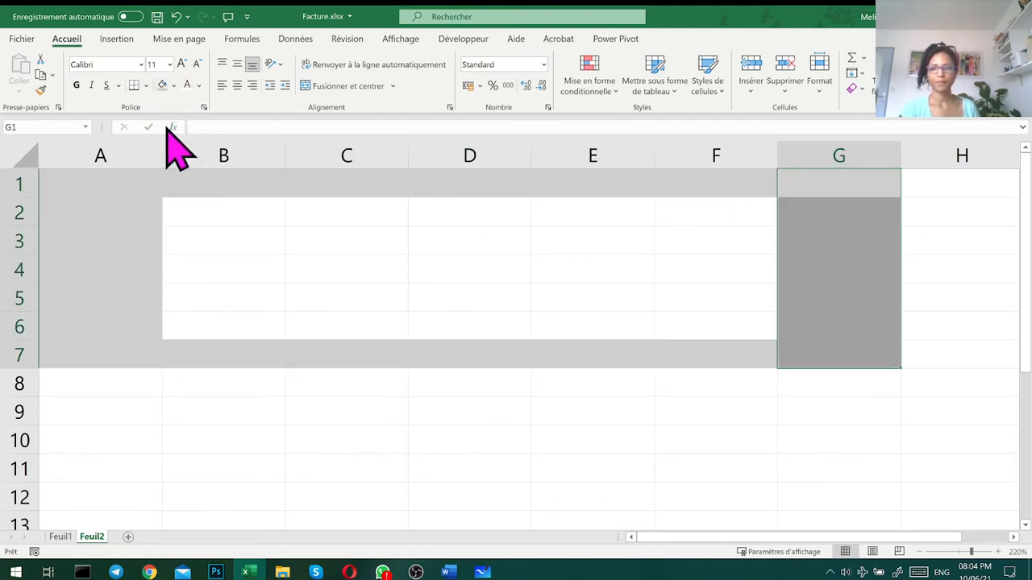
- Narrow column A and look up the height of row 1
drag(164, 145, 88, 145)
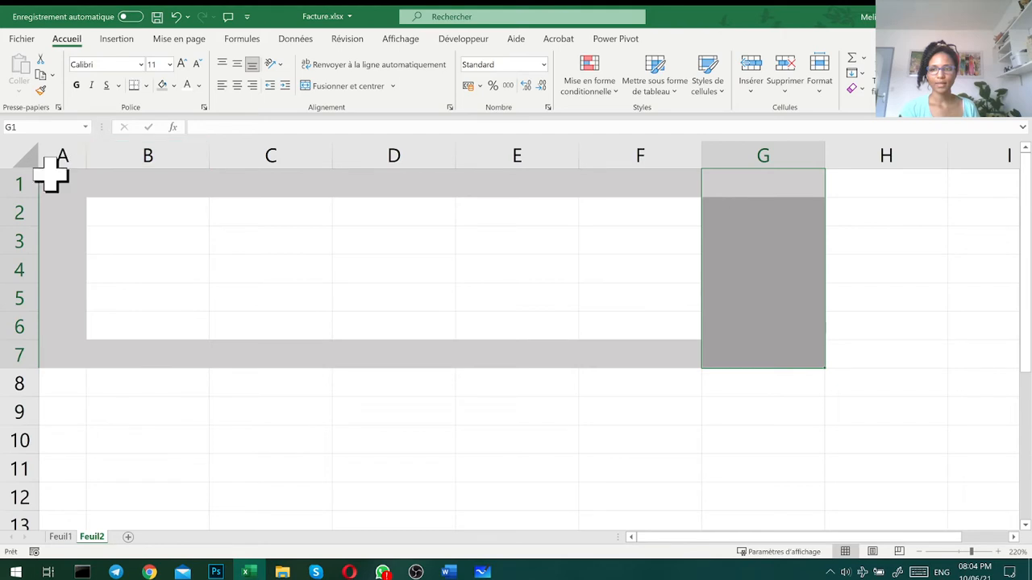
click(17, 183)
right_click(22, 183)
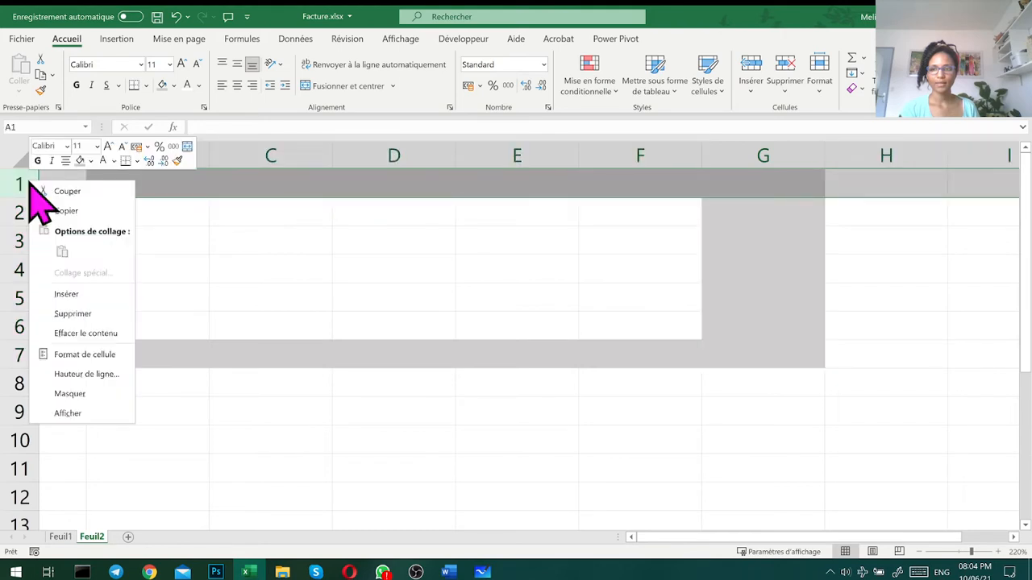
click(87, 374)
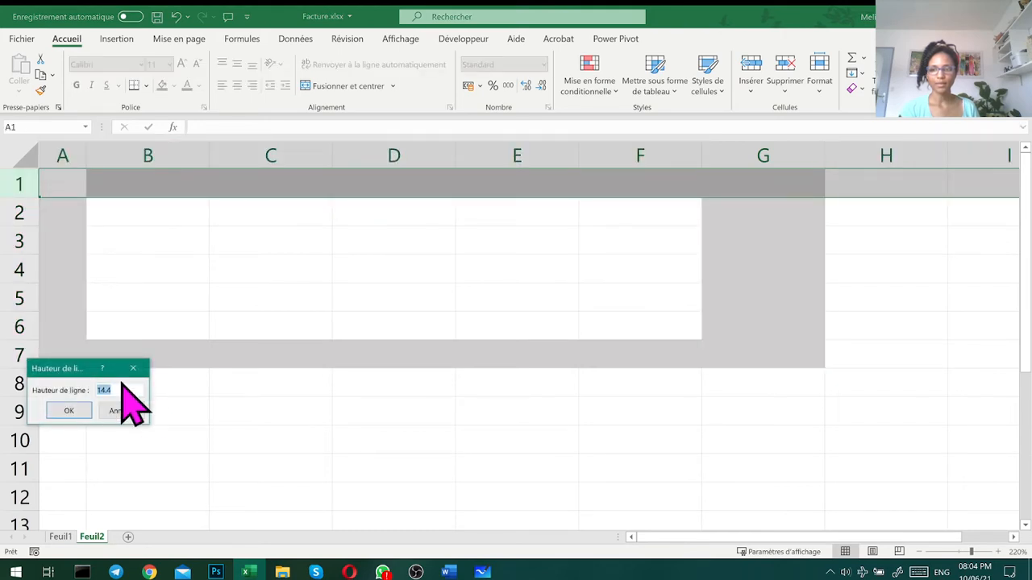
click(84, 409)
- Set the width of columns A and G to 14.4
right_click(75, 146)
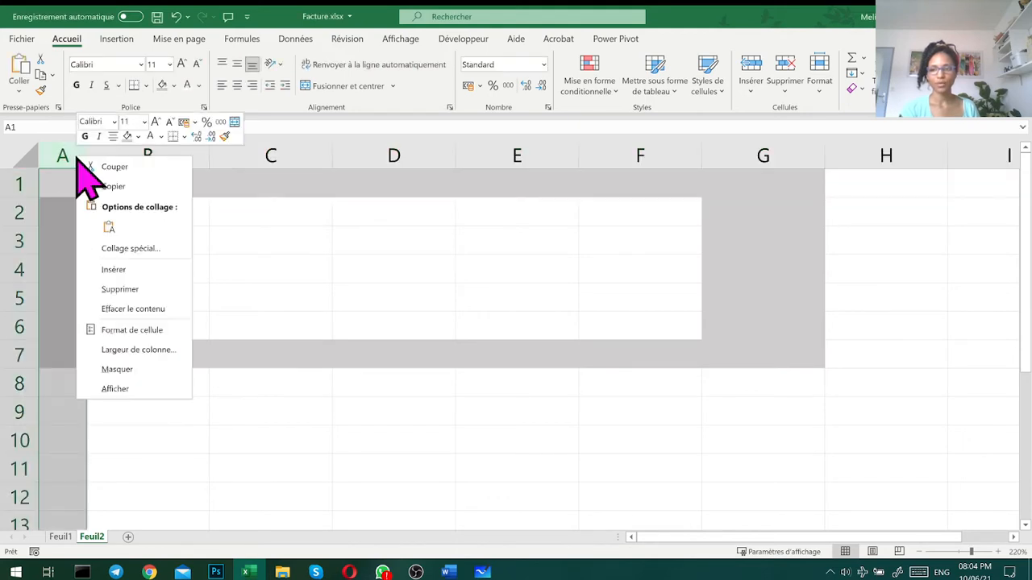
key(Escape)
click(761, 142)
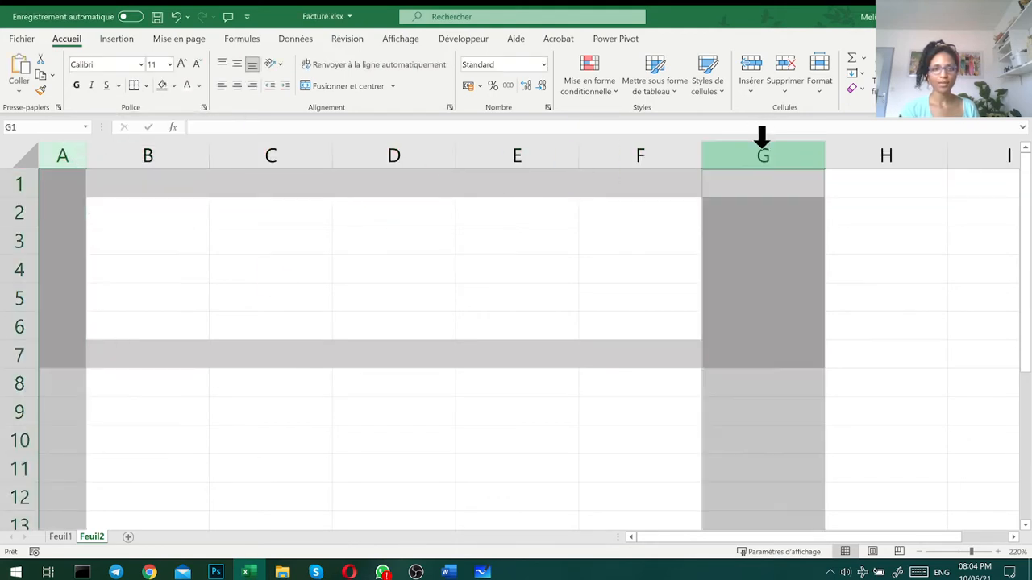
right_click(761, 142)
click(816, 341)
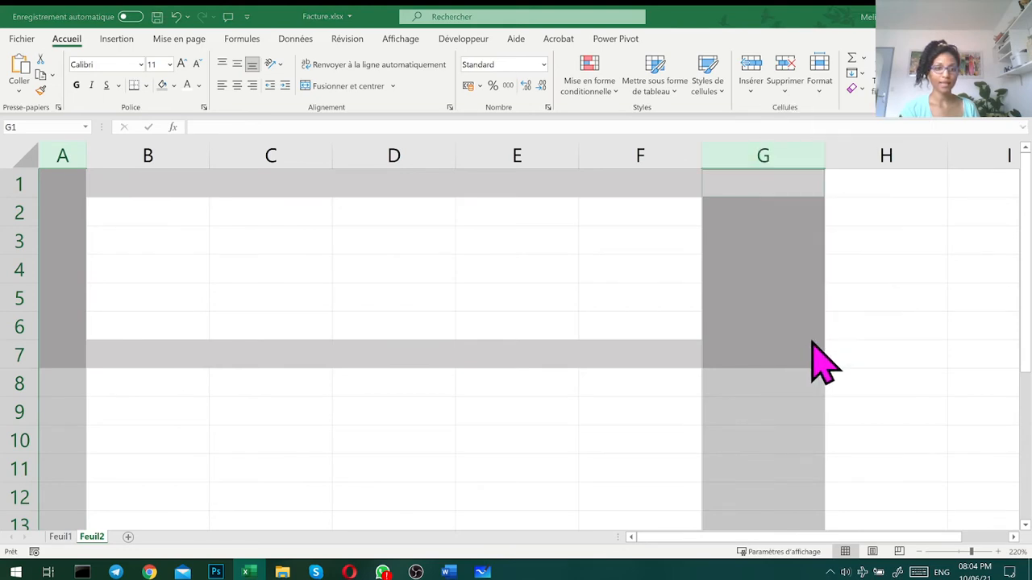
text(14.4)
click(801, 375)
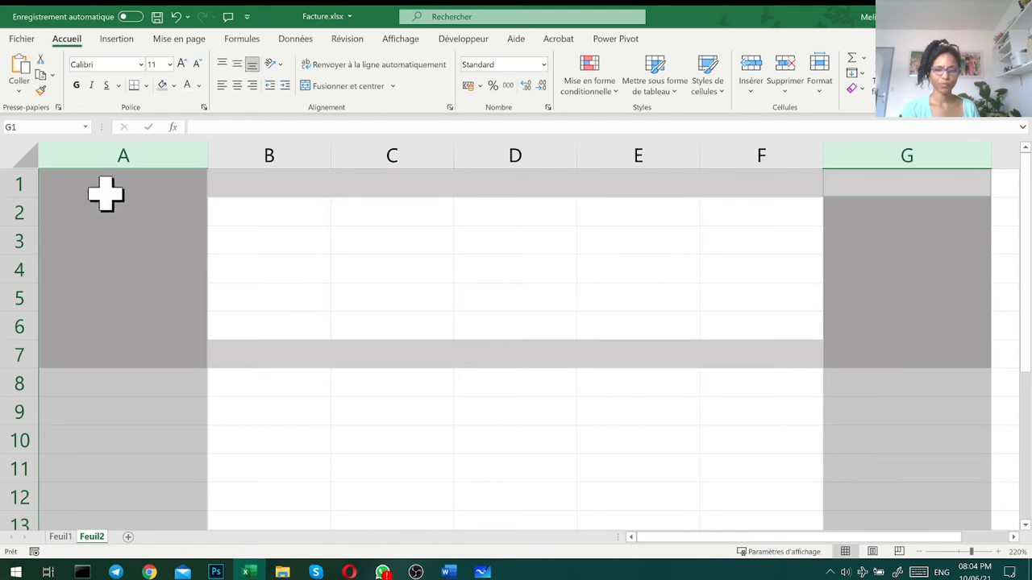
- Compare the height setting of row 1 with the width setting of column A
click(8, 185)
right_click(10, 185)
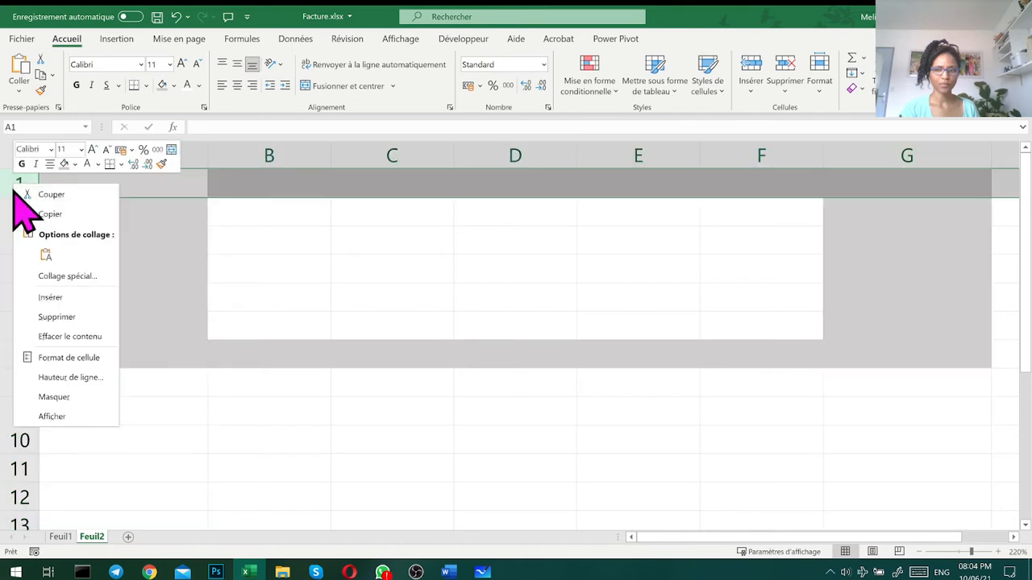
click(78, 377)
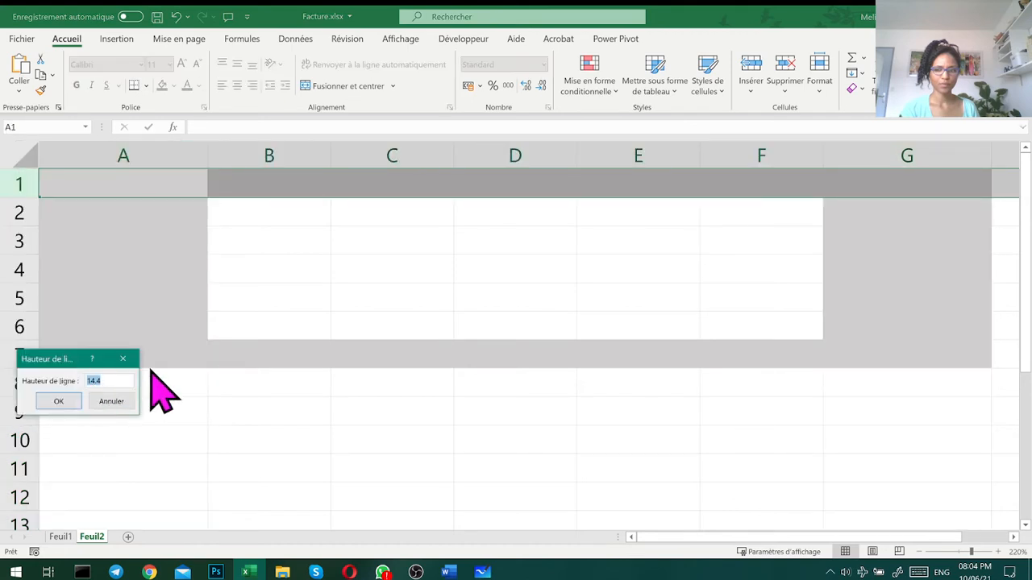
click(58, 398)
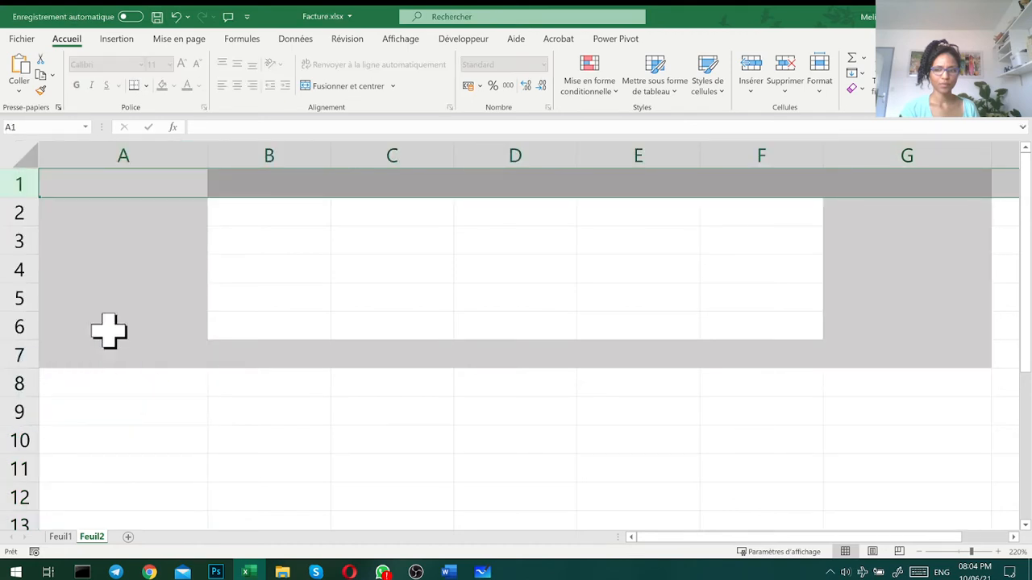
right_click(179, 152)
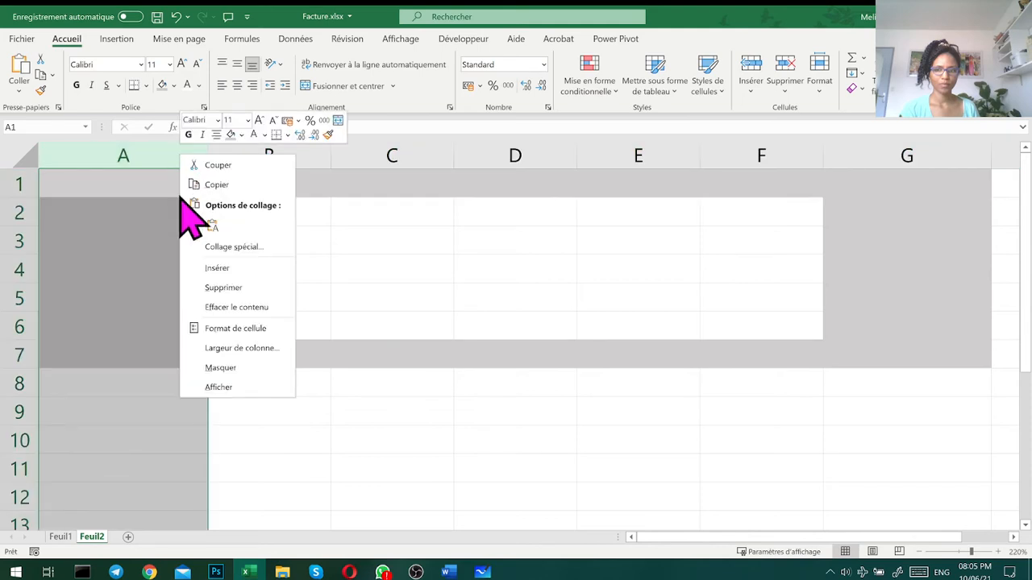
click(240, 348)
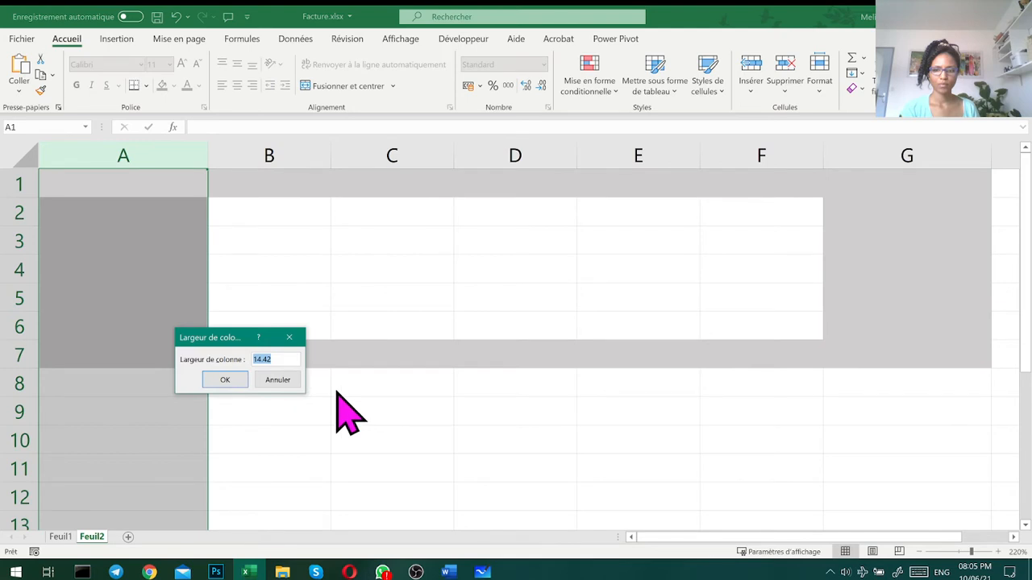
click(295, 358)
key(BackSpace)
key(Return)
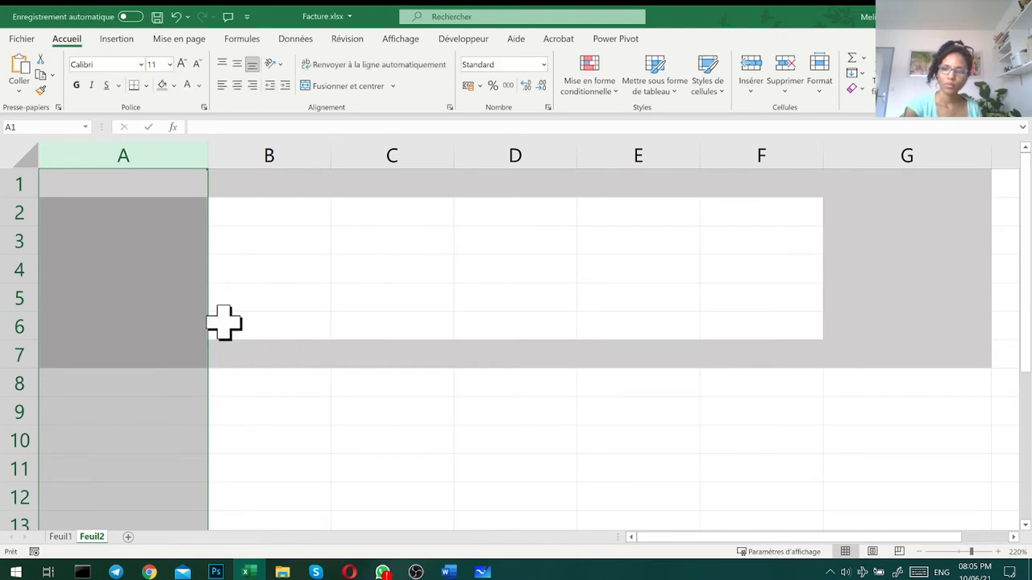
right_click(169, 153)
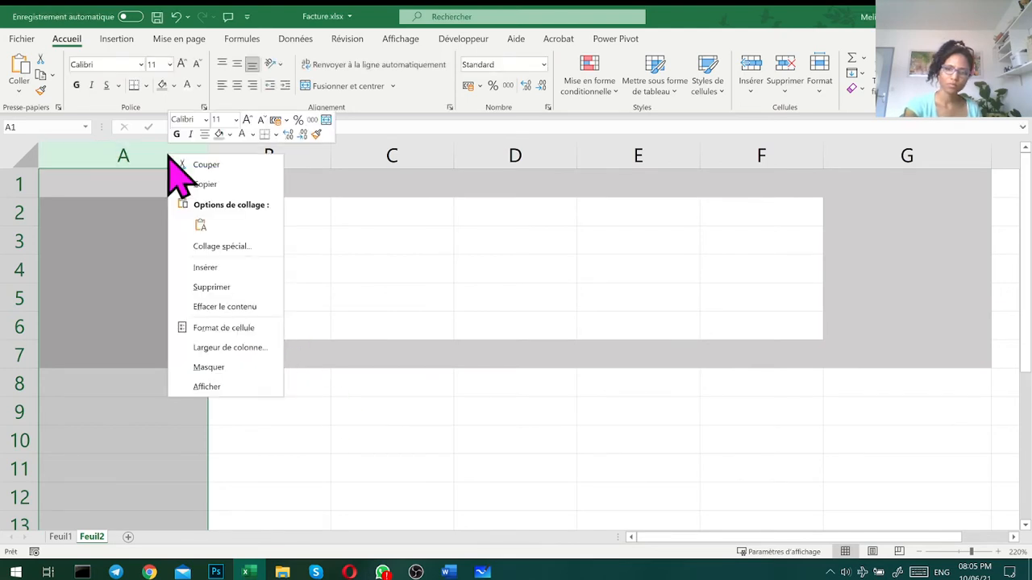
click(240, 348)
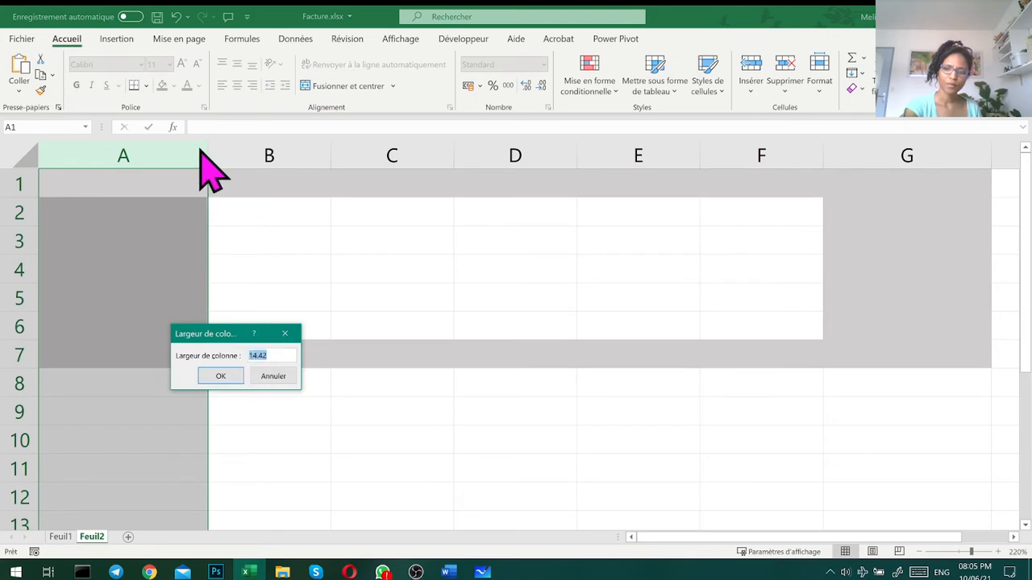
click(274, 376)
- Narrow column A to a thin border and heighten row 1 to about 16.50 (55 pixels) so both look equally thick
drag(209, 151, 74, 154)
mouse_move(20, 198)
mouse_down()
mouse_move(21, 219)
mouse_move(22, 204)
mouse_up()
drag(76, 149, 71, 151)
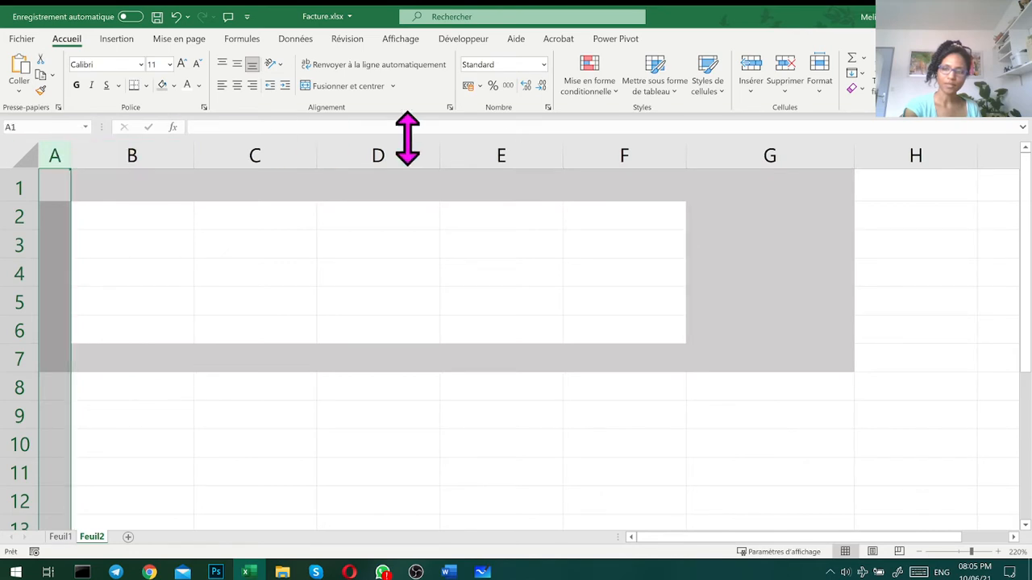
drag(658, 223, 582, 216)
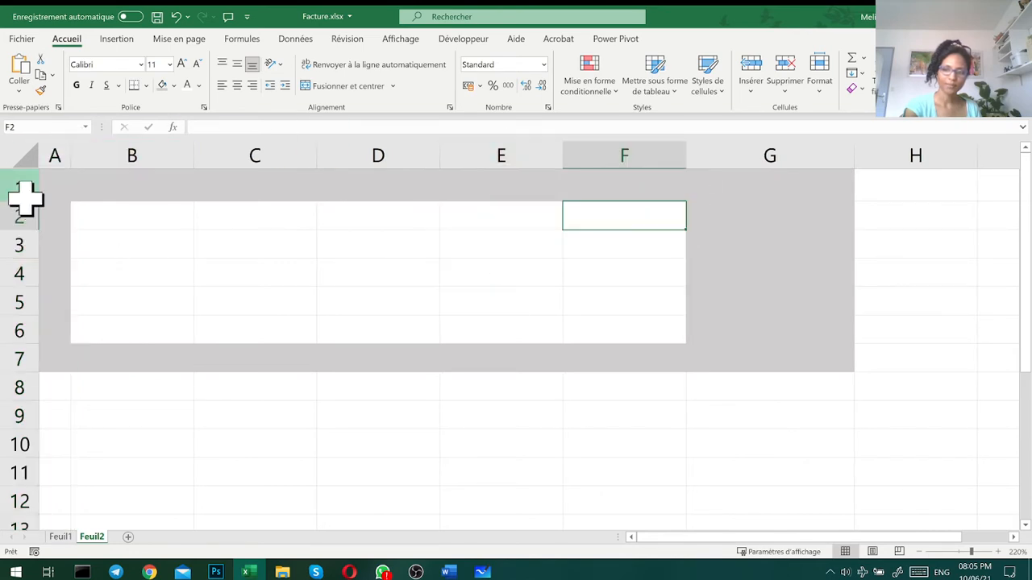
click(9, 193)
click(25, 198)
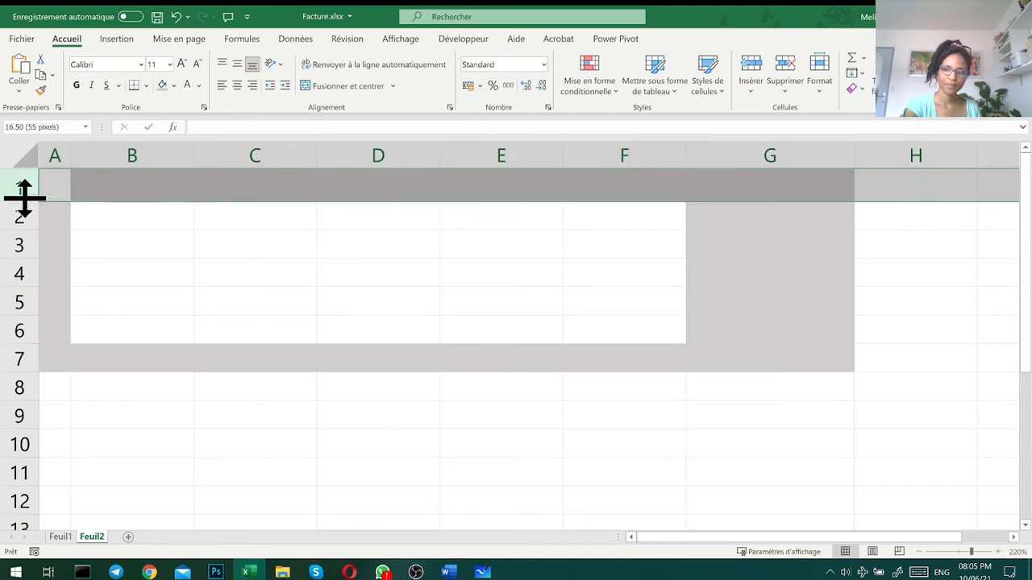
- Narrow column G to match column A and slightly heighten row 7 to match row 1
click(788, 190)
drag(852, 160, 720, 159)
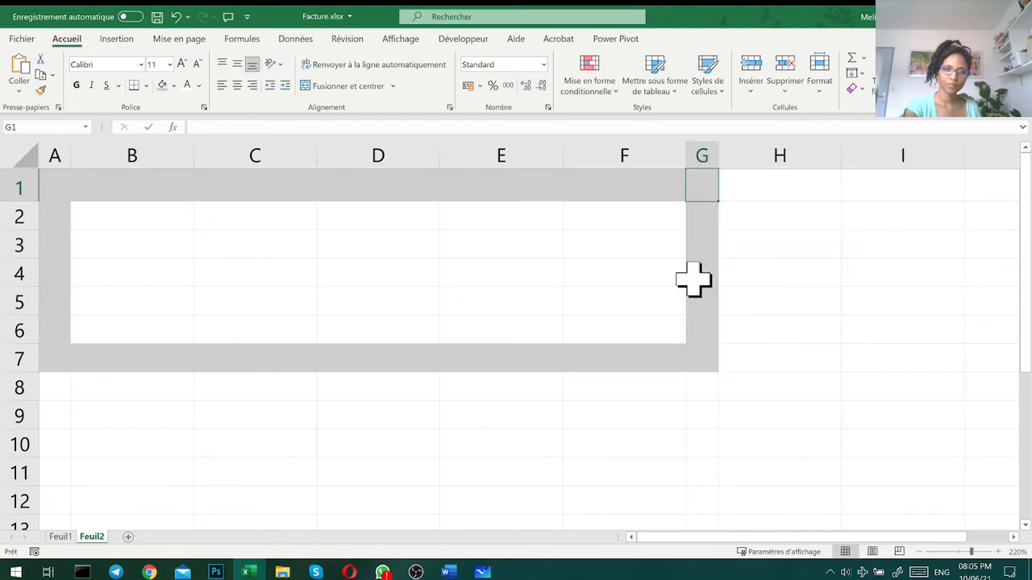
click(537, 407)
drag(19, 373, 21, 376)
click(113, 409)
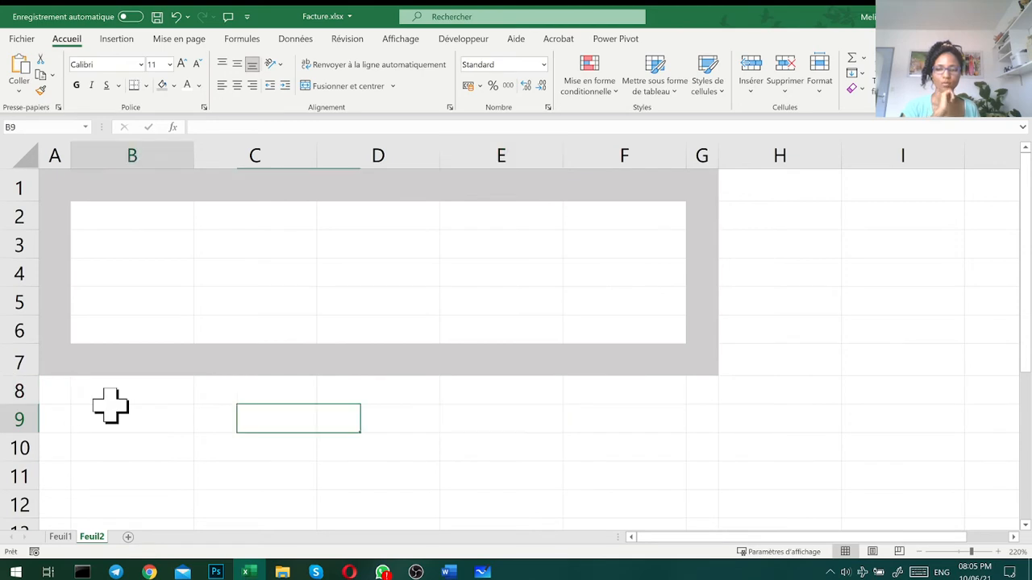
- Enter the headings DESIGNATION, PU HT, QTE and MONTANT HT in cells B2 to E2 inside the grey frame
click(211, 294)
click(187, 242)
click(172, 212)
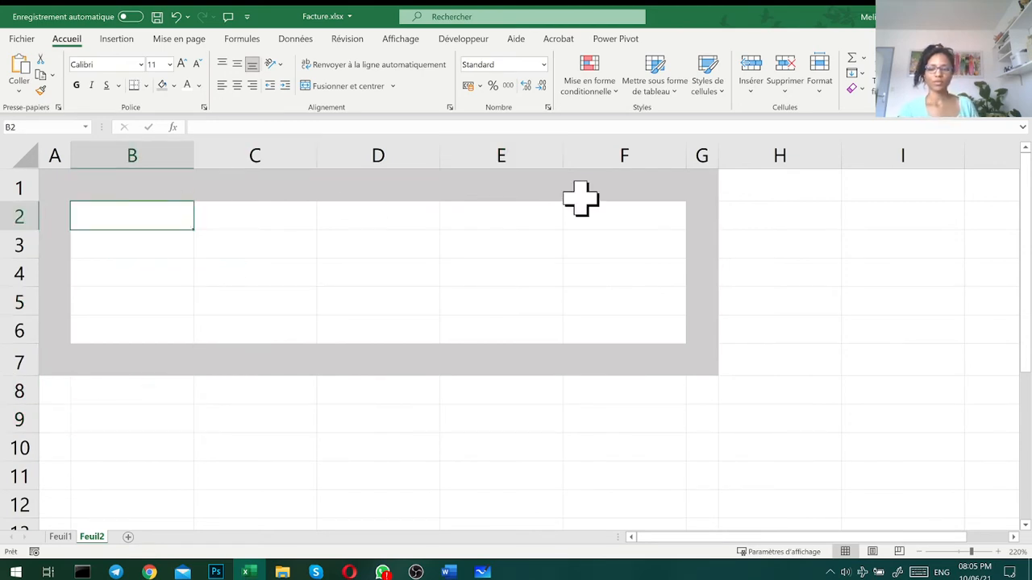
text(DESIGNATION)
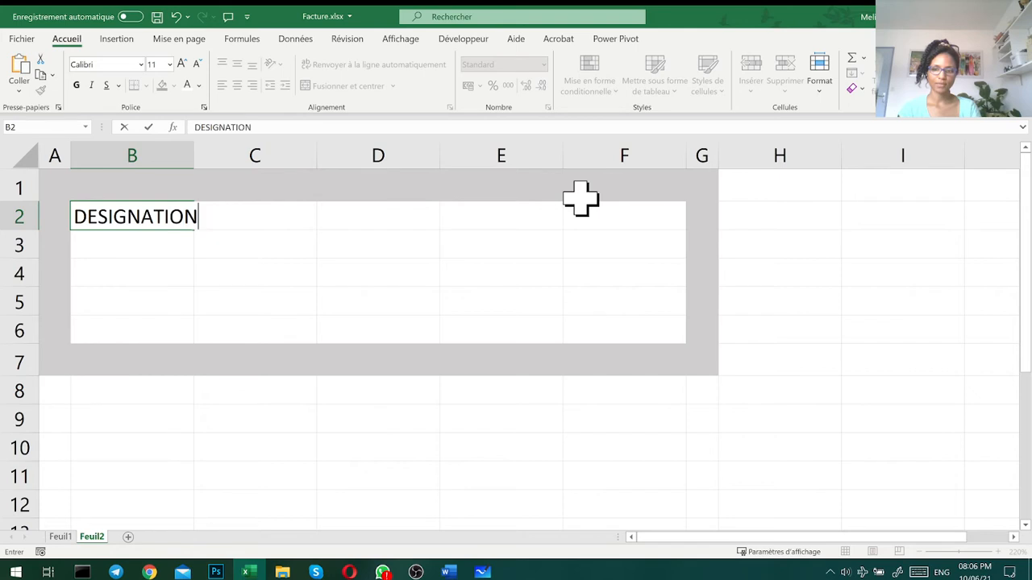
key(Tab)
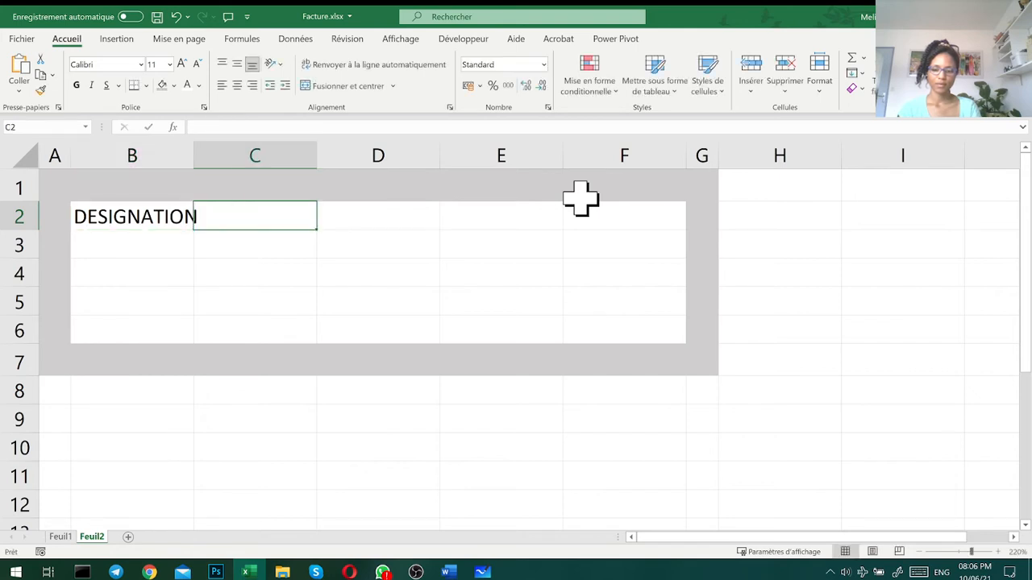
text(Q)
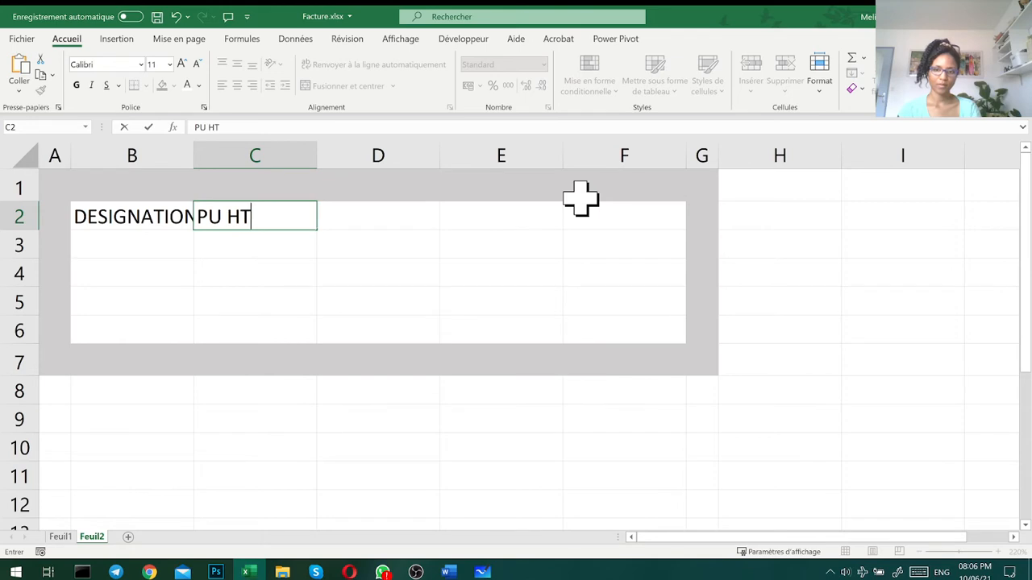
key(Tab)
text(Q)
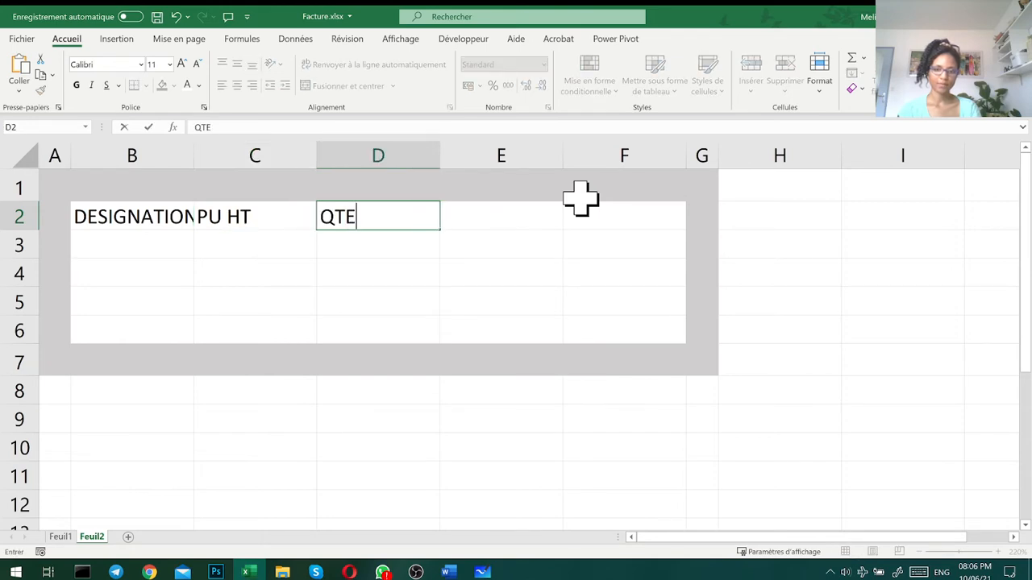
key(Tab)
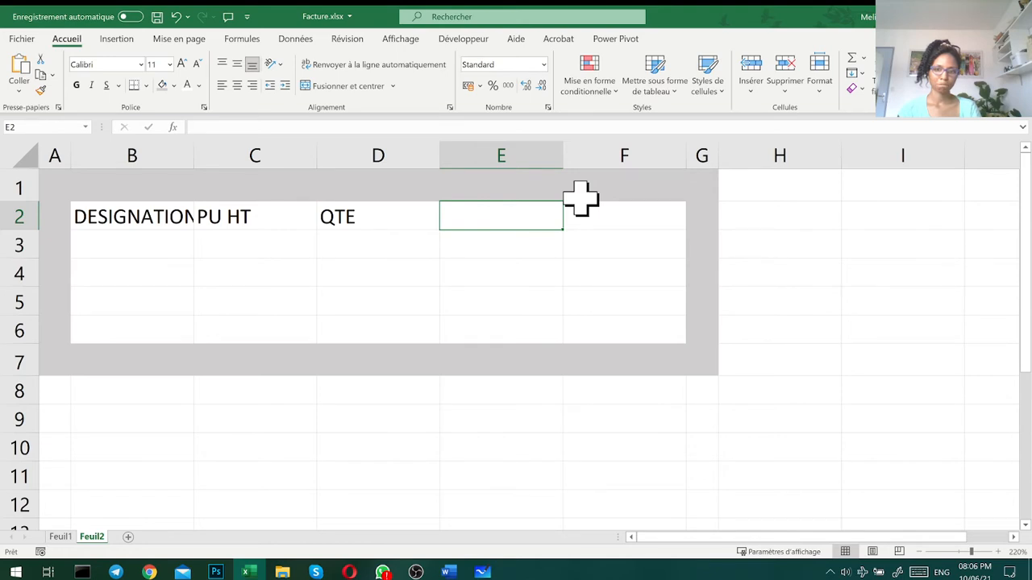
text(MONTAN)
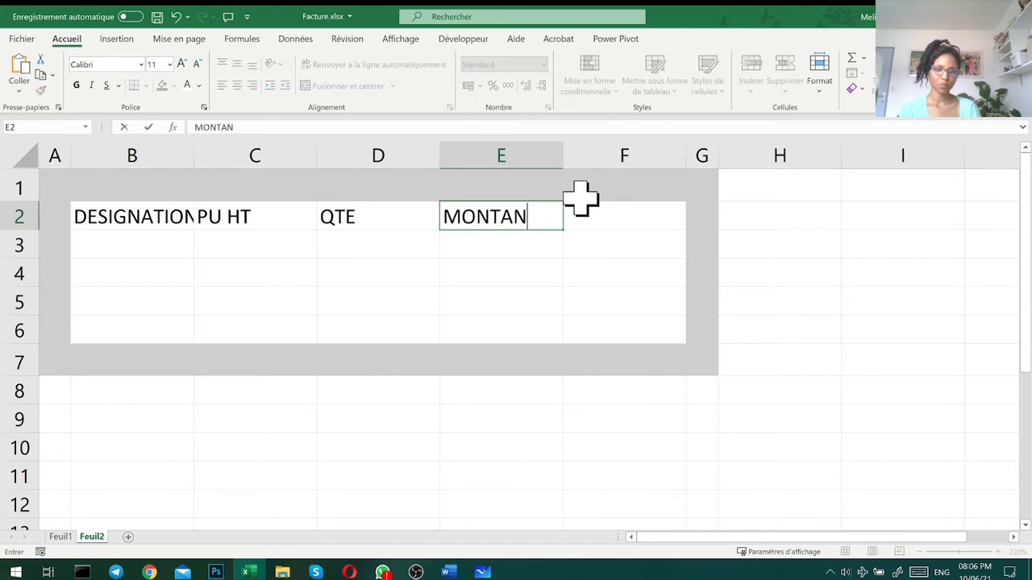
text(T HT)
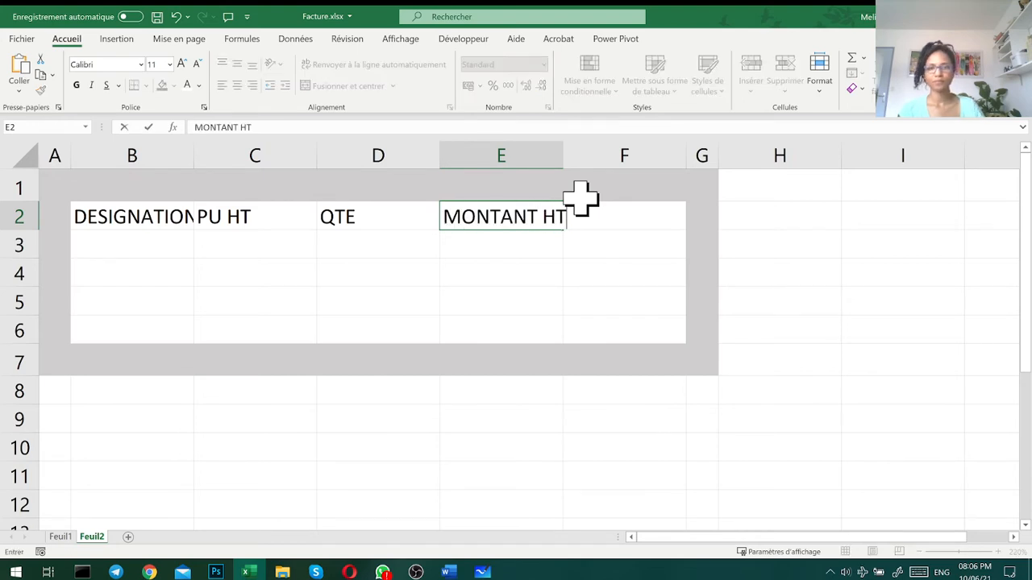
- Compare the headings with the invoice on Feuil1 and delete the empty column F from Feuil2
click(69, 537)
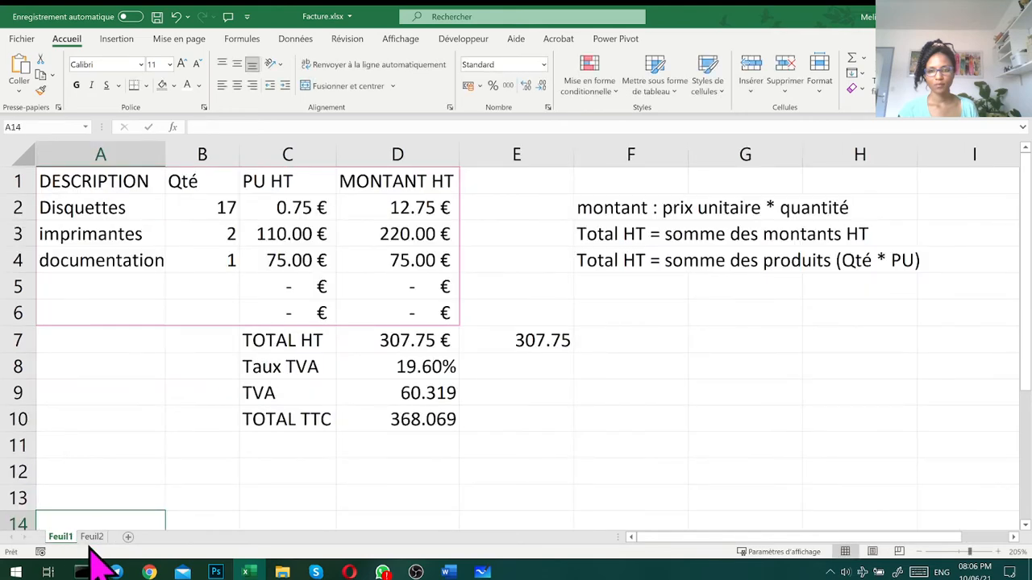
key(ctrl+Page_Down)
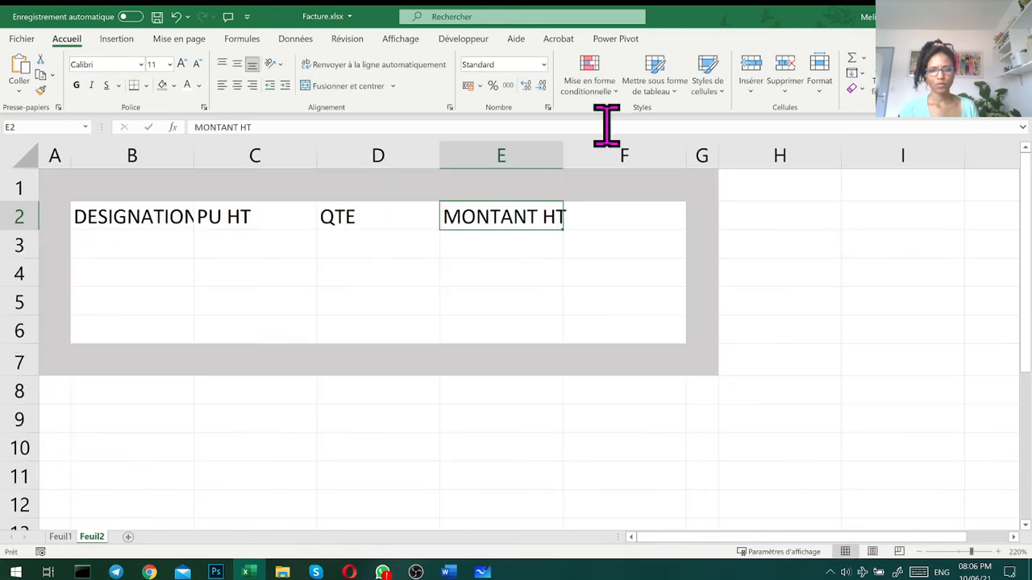
right_click(626, 158)
click(674, 291)
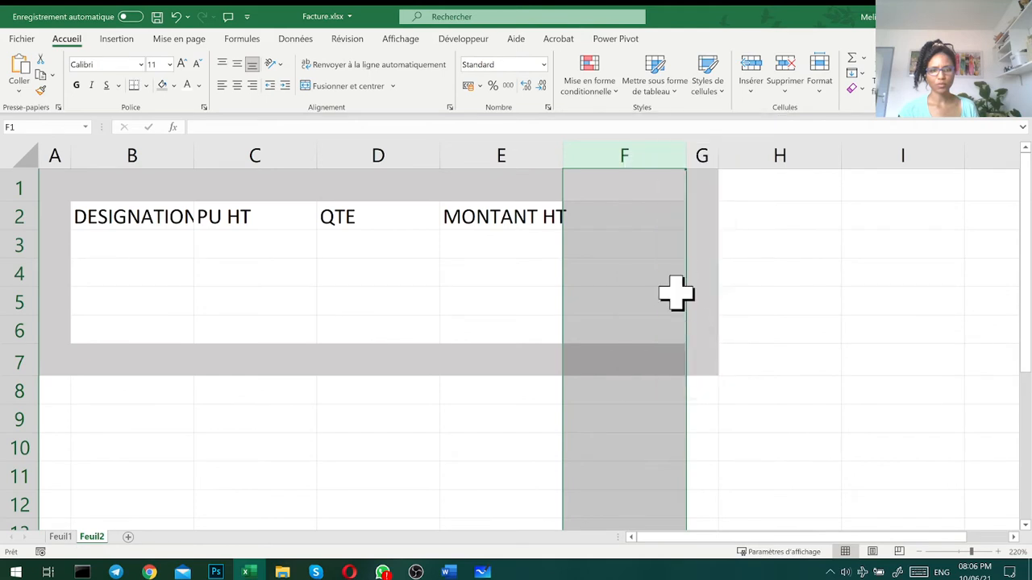
click(615, 437)
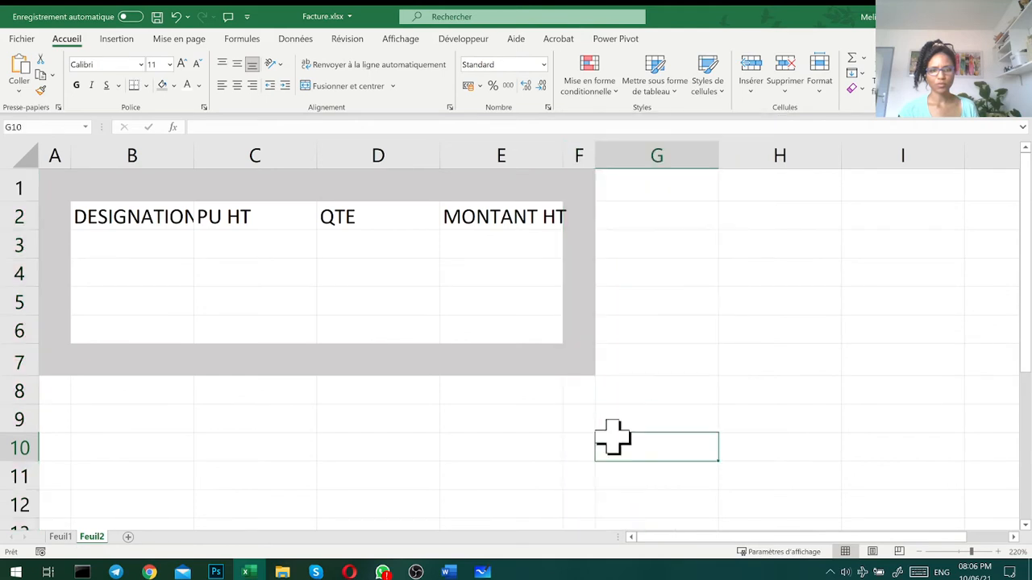
- Autofit columns E and B to their headings and insert a new row above row 6 inside the grey frame
double_click(563, 153)
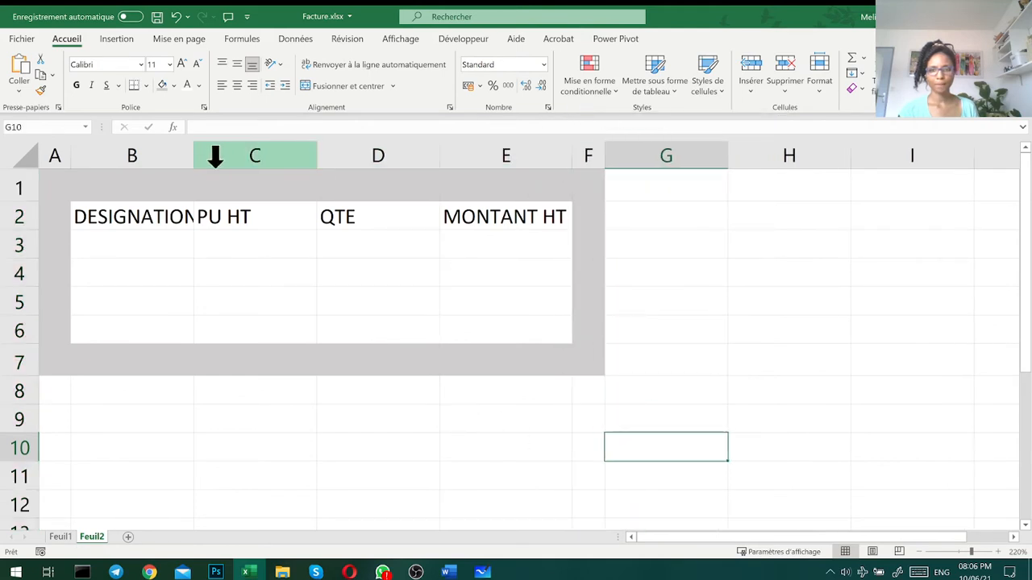
double_click(193, 155)
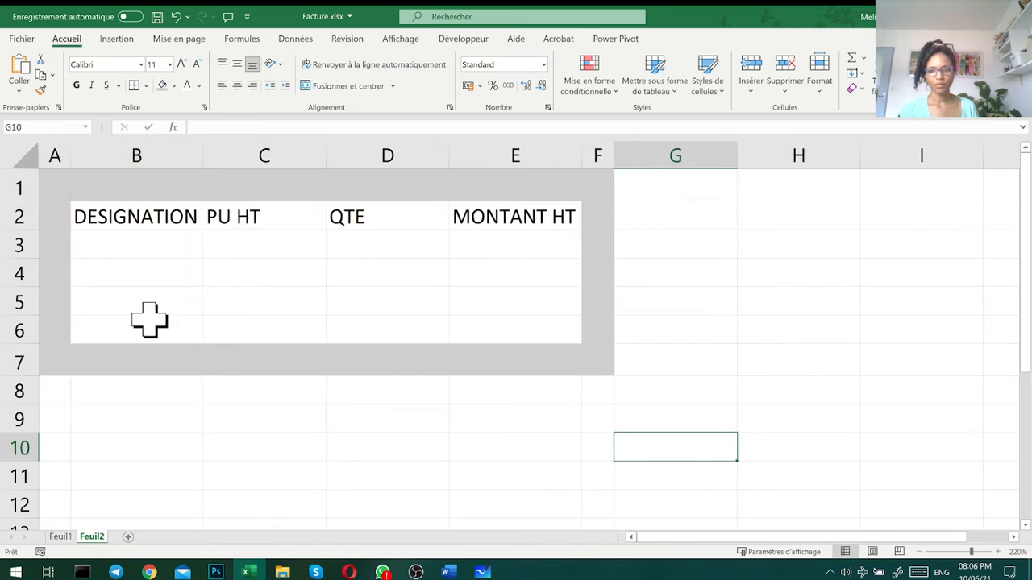
right_click(11, 330)
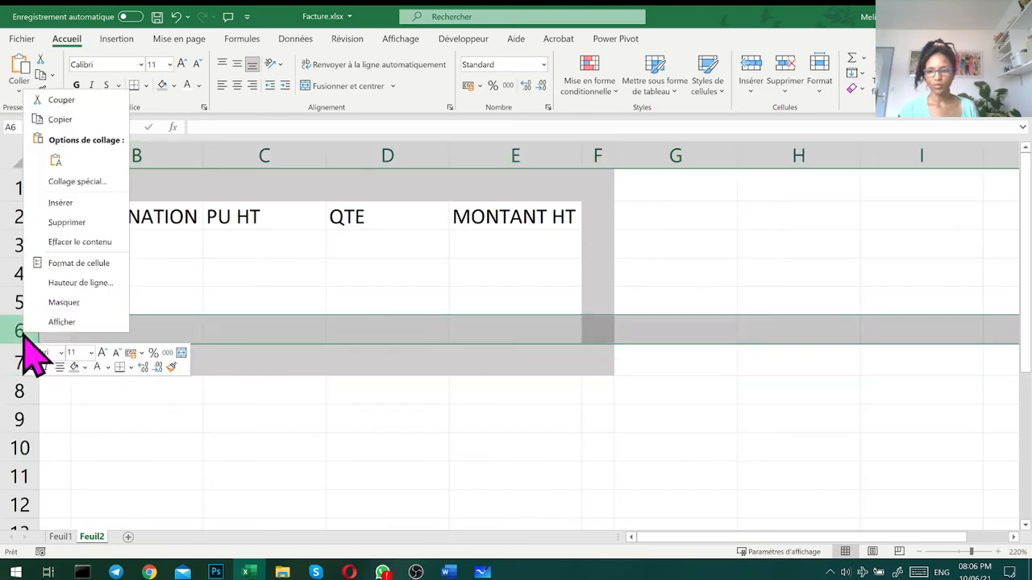
click(93, 203)
click(209, 283)
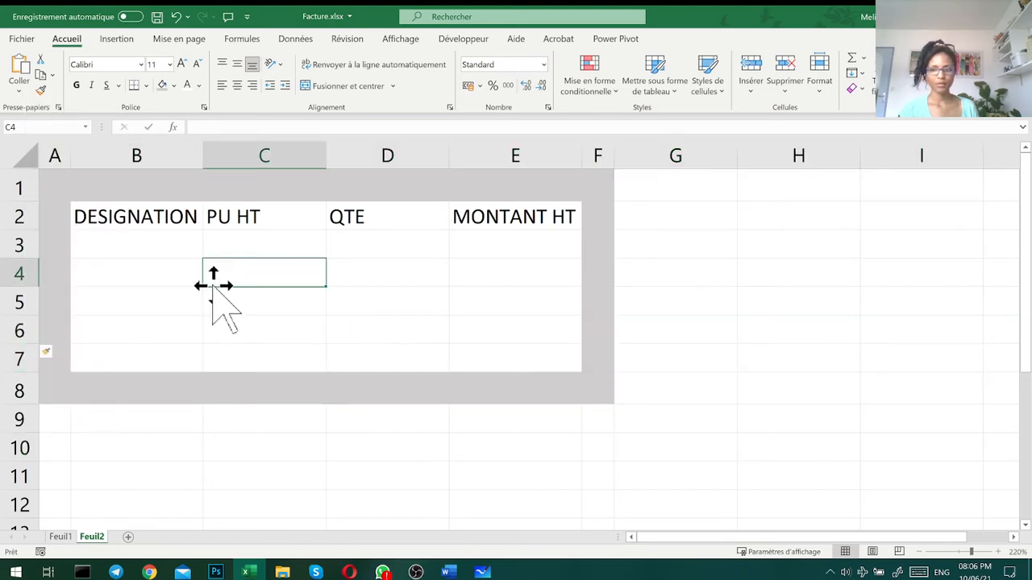
- Enter the designations imprimante, cartouches and documentation in cells B3 to B5
click(161, 251)
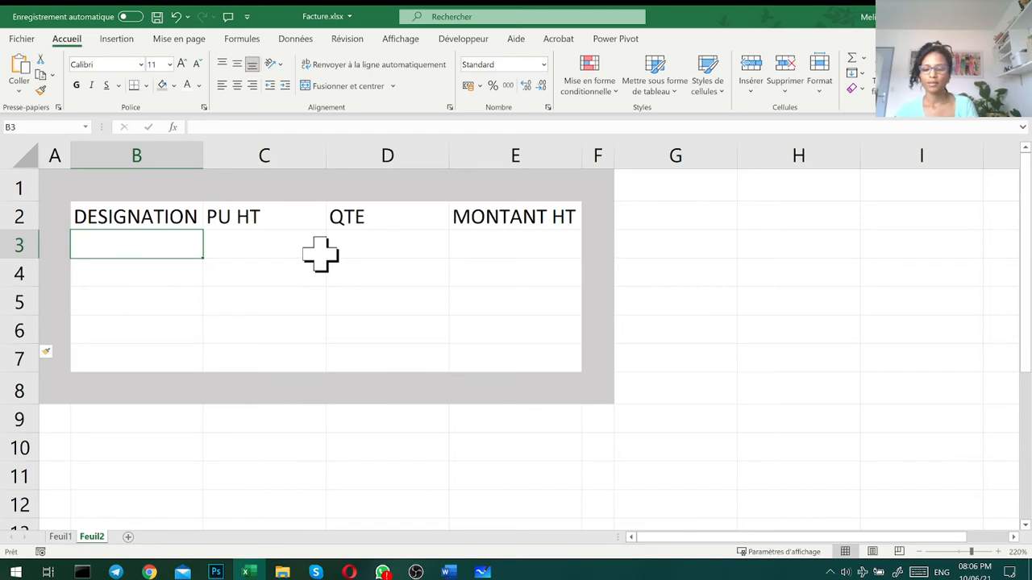
text(iM)
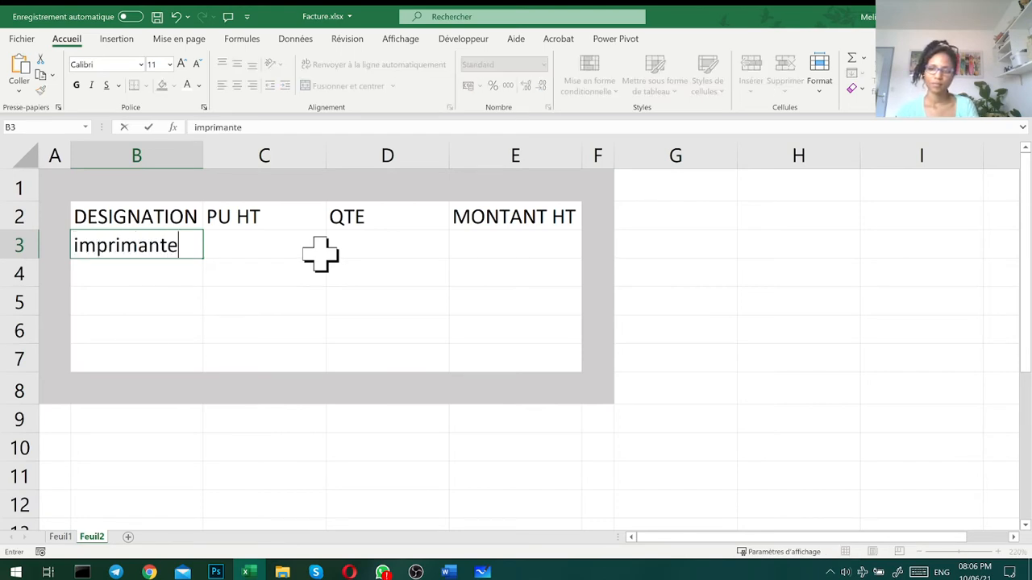
key(Return)
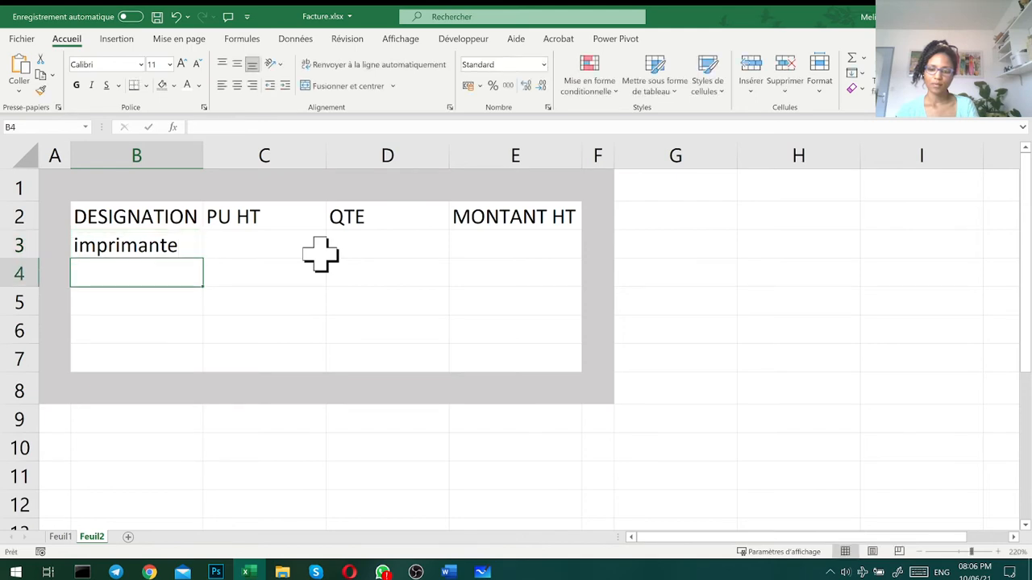
text(car)
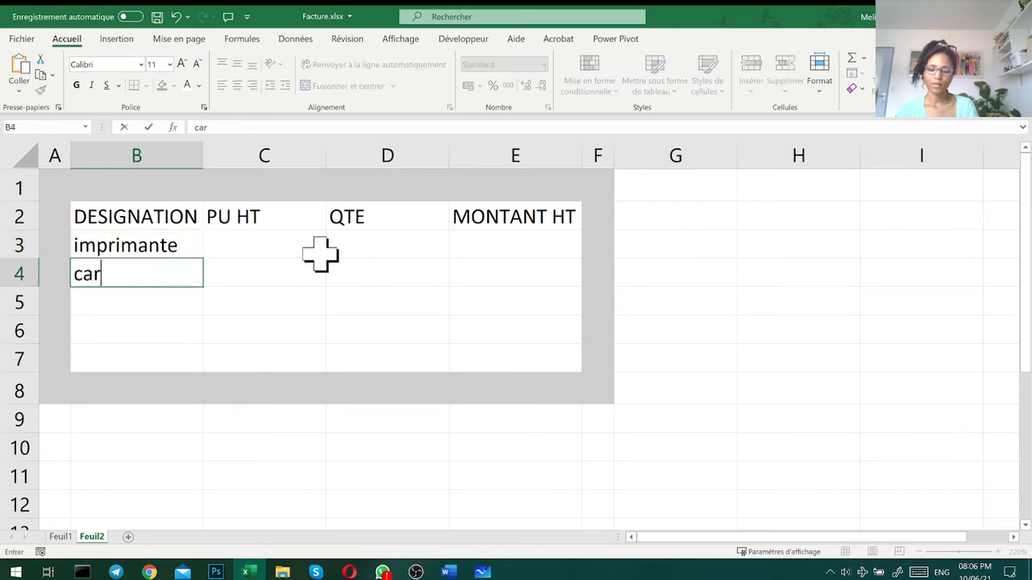
text(touches)
key(Return)
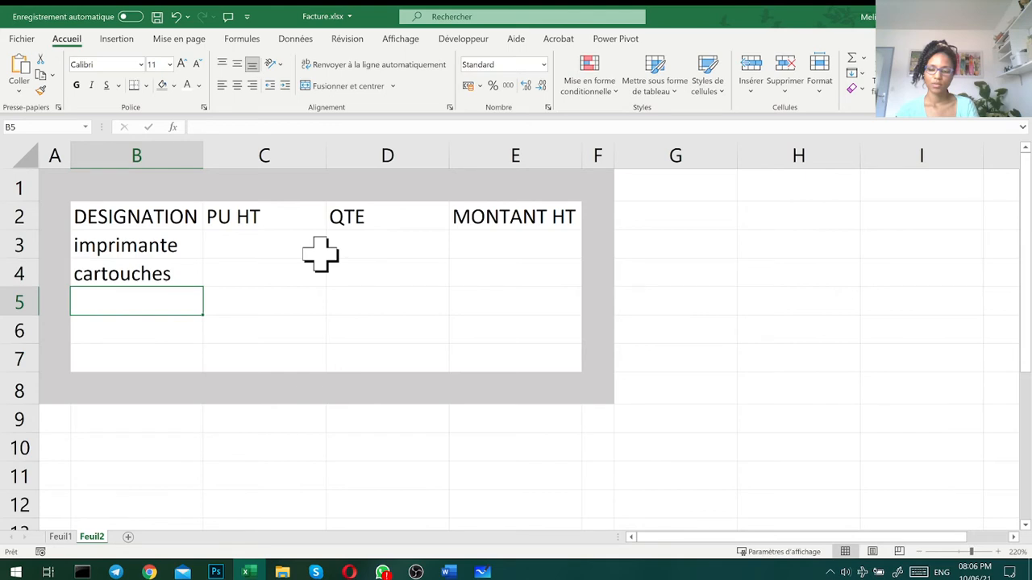
text(doc)
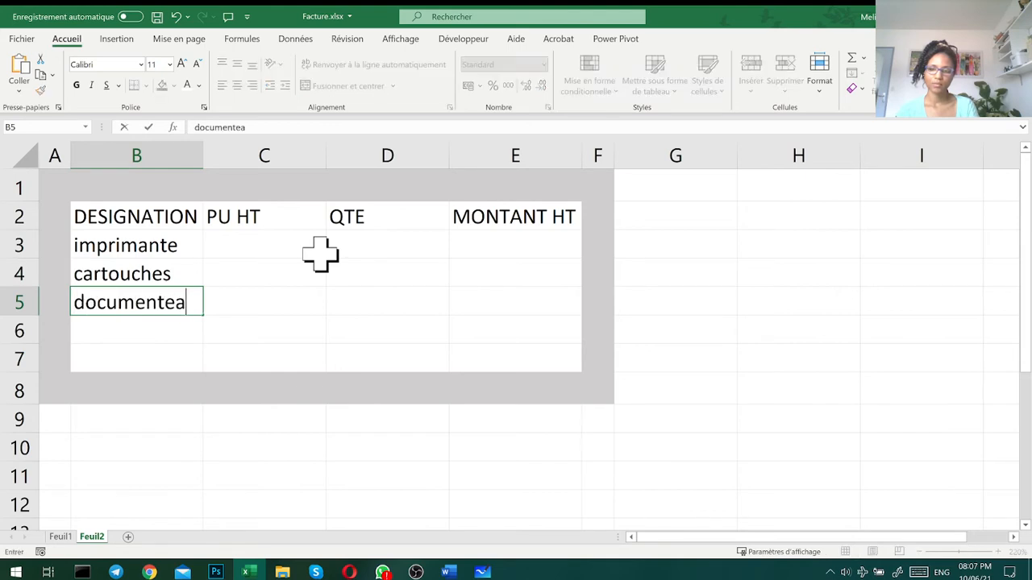
text(umentation)
key(Return)
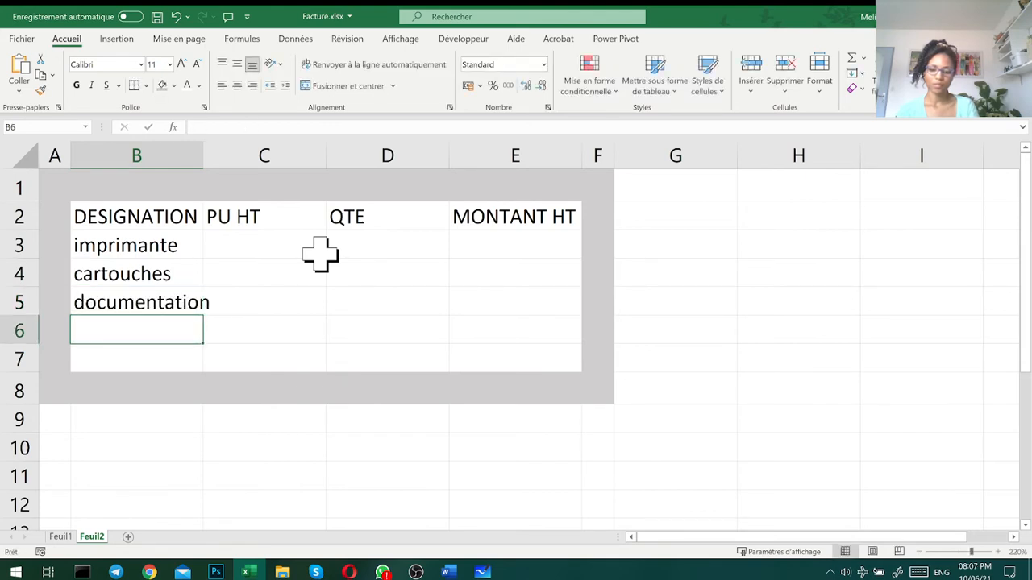
- Enter a dash as placeholder in B6 and B7, and autofit column B to its contents
text(-)
key(Return)
text(-)
key(Return)
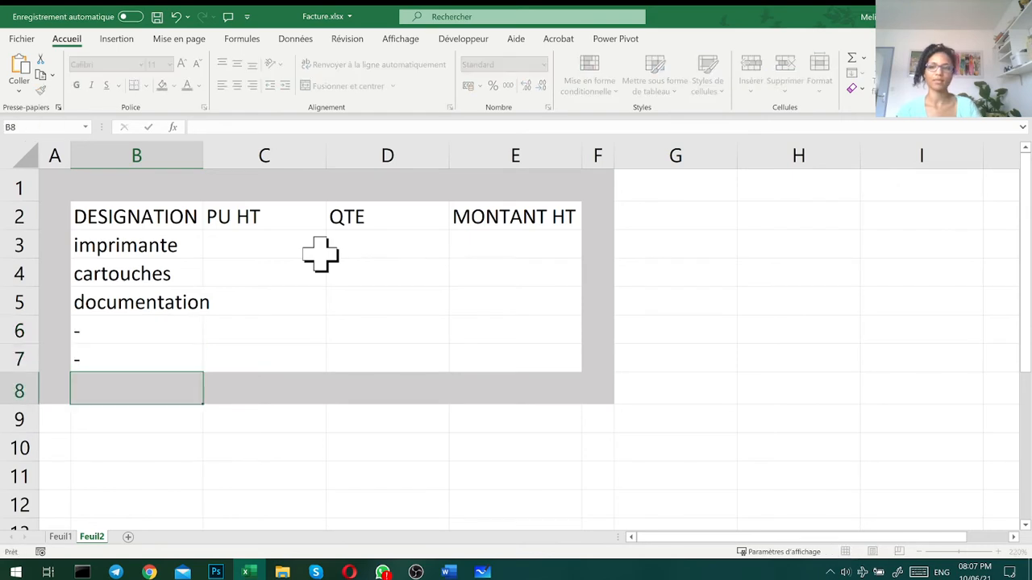
double_click(203, 155)
- Enter 110 as the unit price of the imprimante in cell C3
click(287, 235)
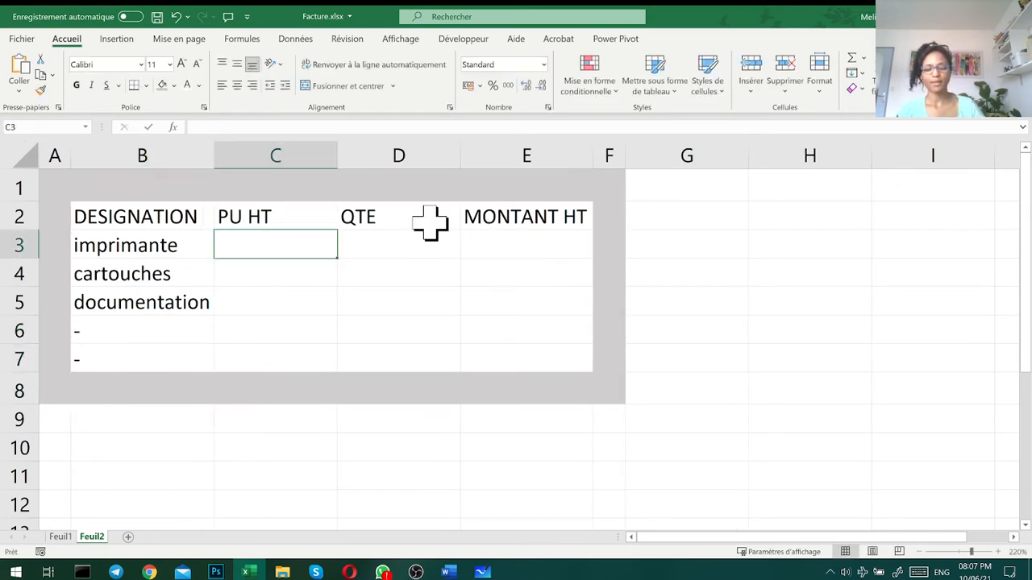
text(110)
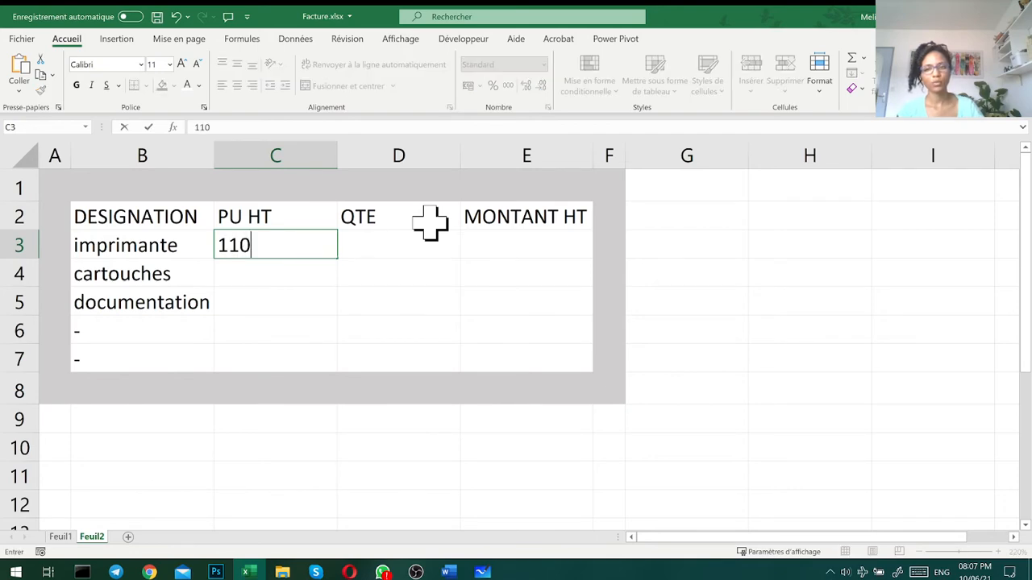
key(Return)
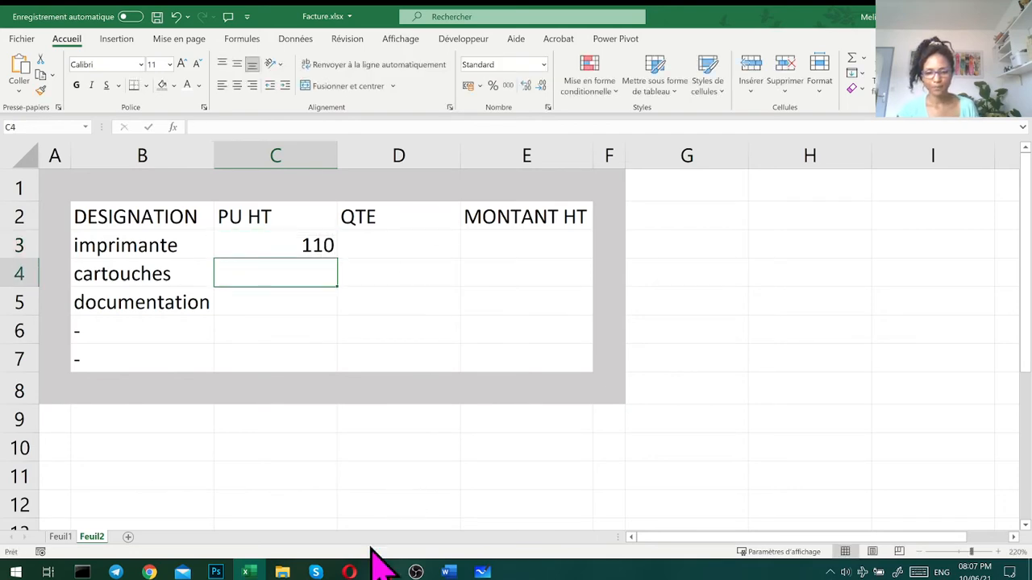
- Place the workbook side by side with the Word exercise document and read the article prices in Exercice 2
double_click(737, 23)
drag(1, 158, 1, 202)
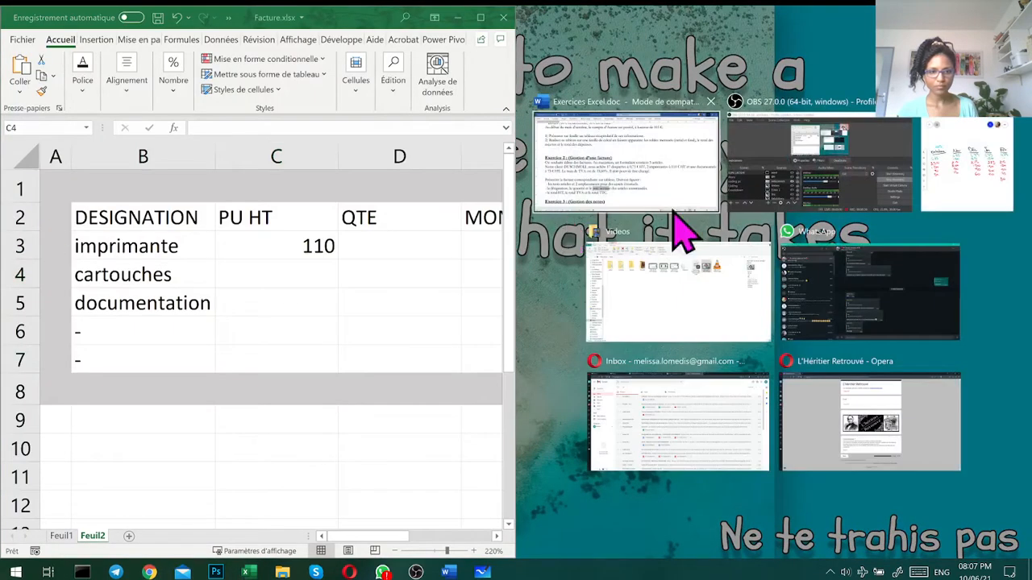
click(661, 175)
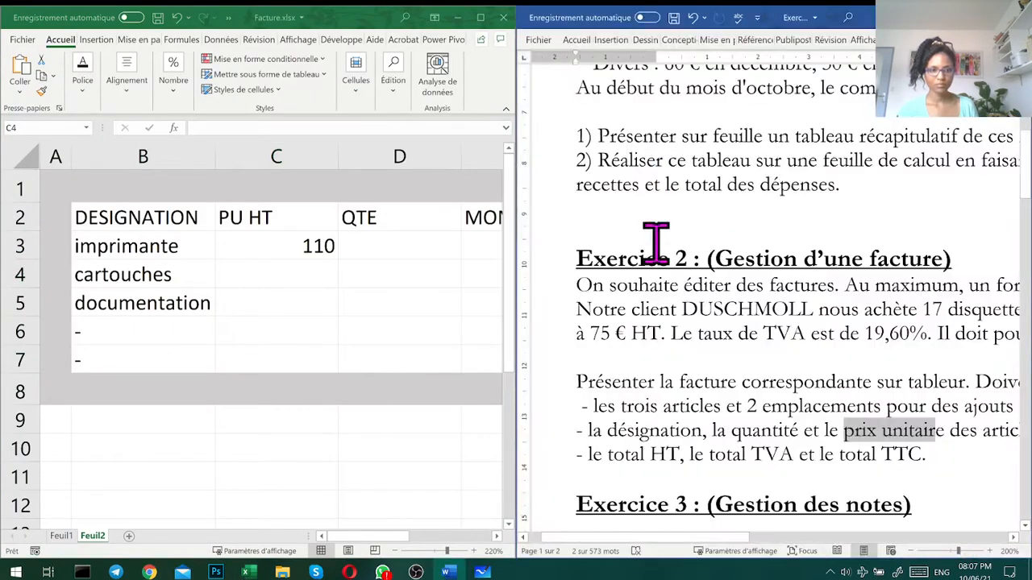
drag(726, 536, 848, 537)
- Replace the designation in B4 with disquettes and enter its unit price 0.75 in C4
click(298, 275)
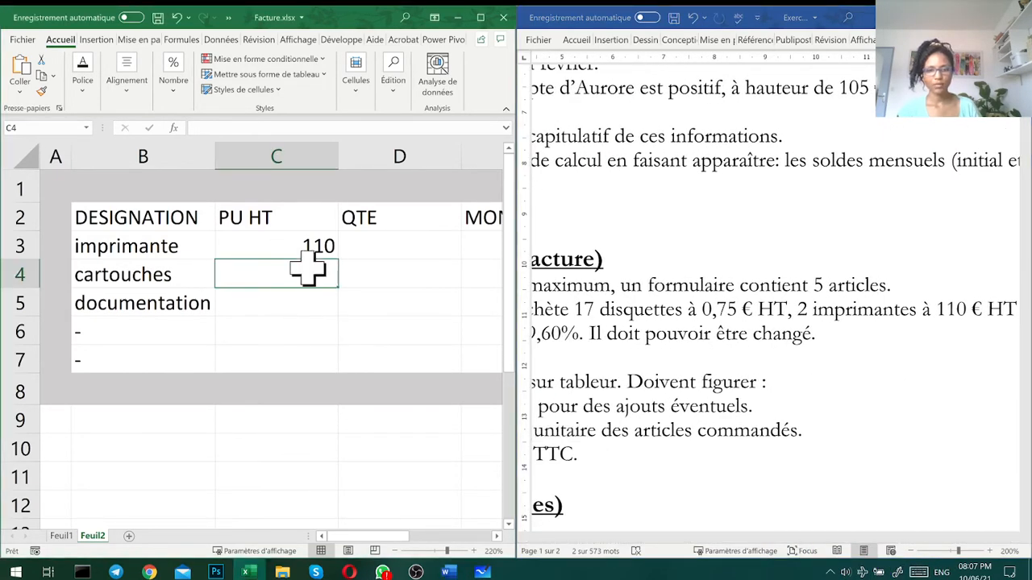
key(Left)
text(dis)
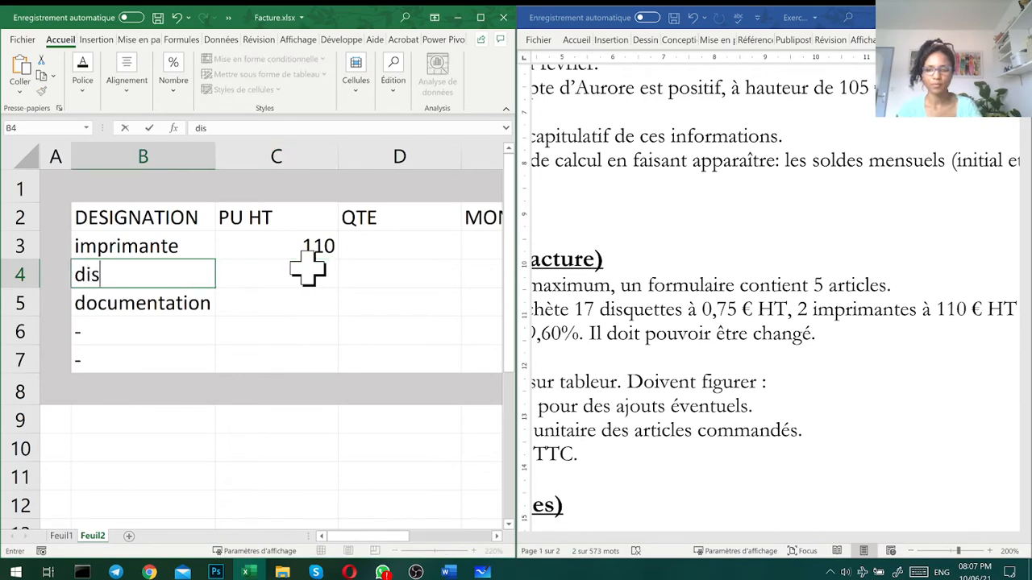
text(quettes)
key(Right)
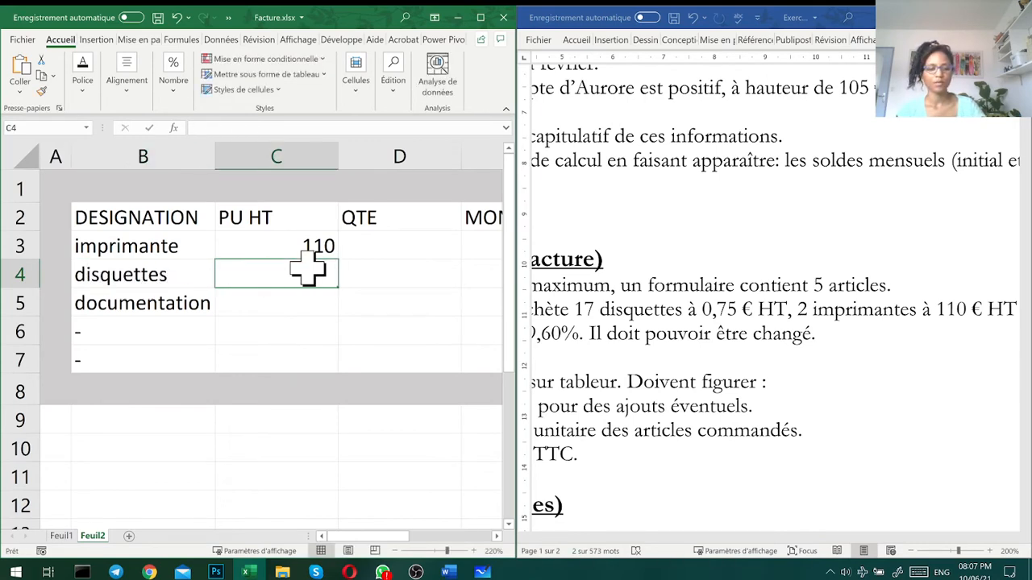
text(1)
key(Return)
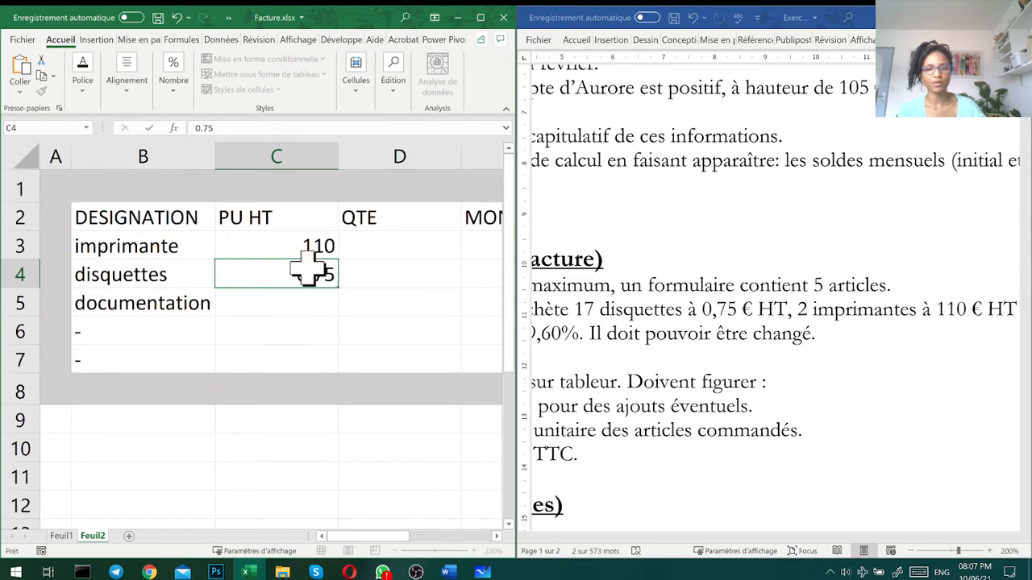
key(Left)
text(75)
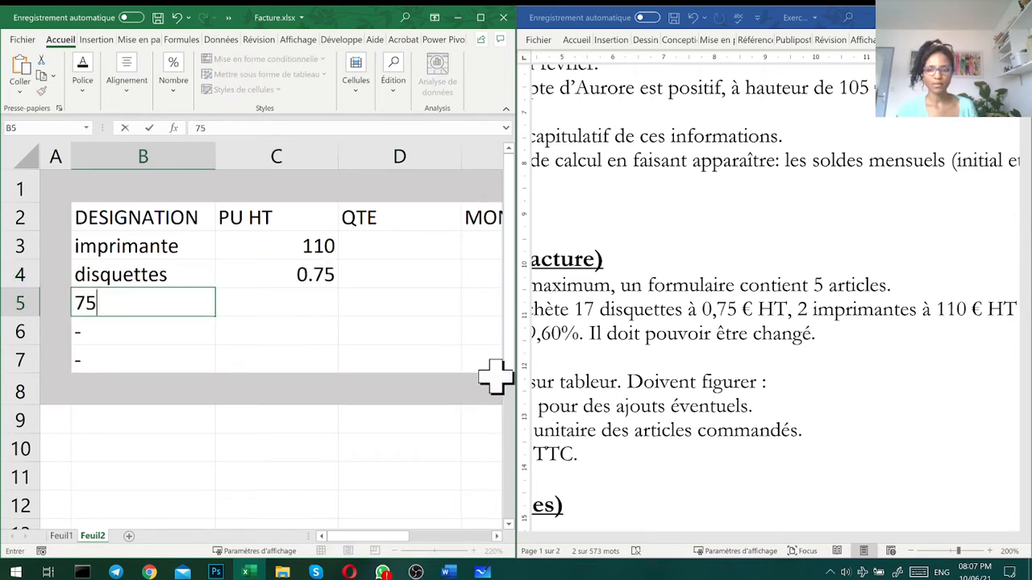
key(Right)
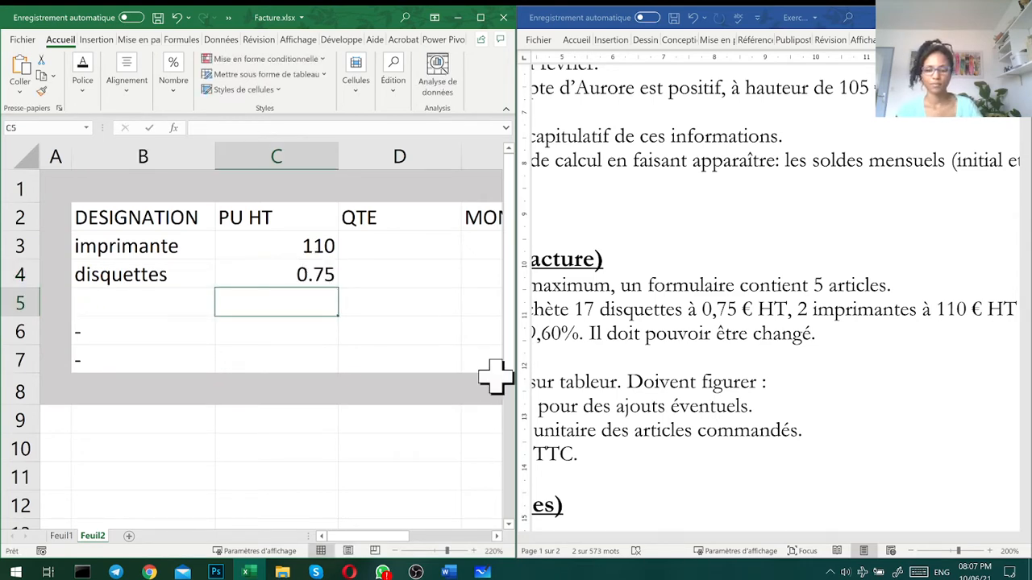
key(Left)
key(Left)
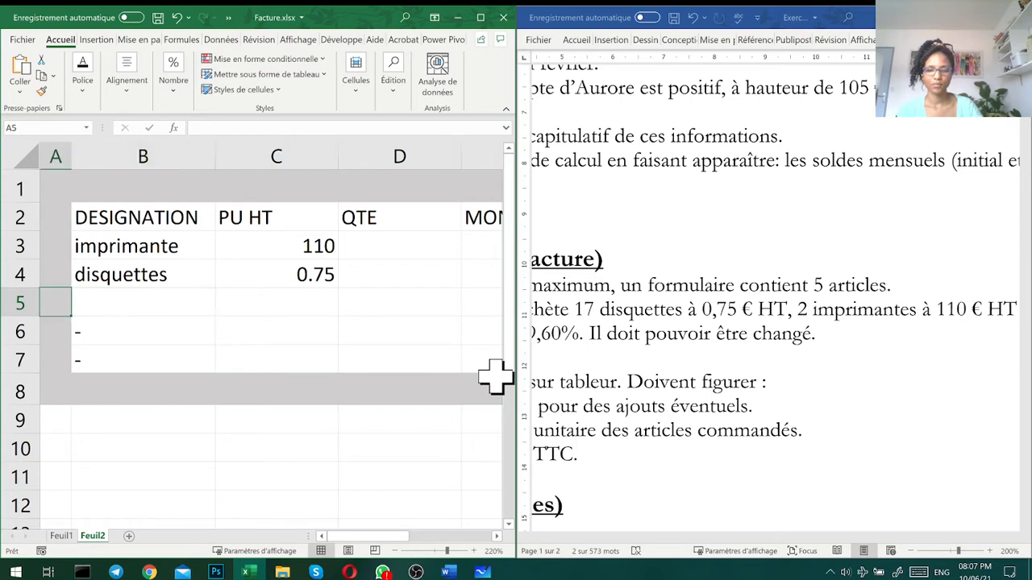
key(ctrl+z)
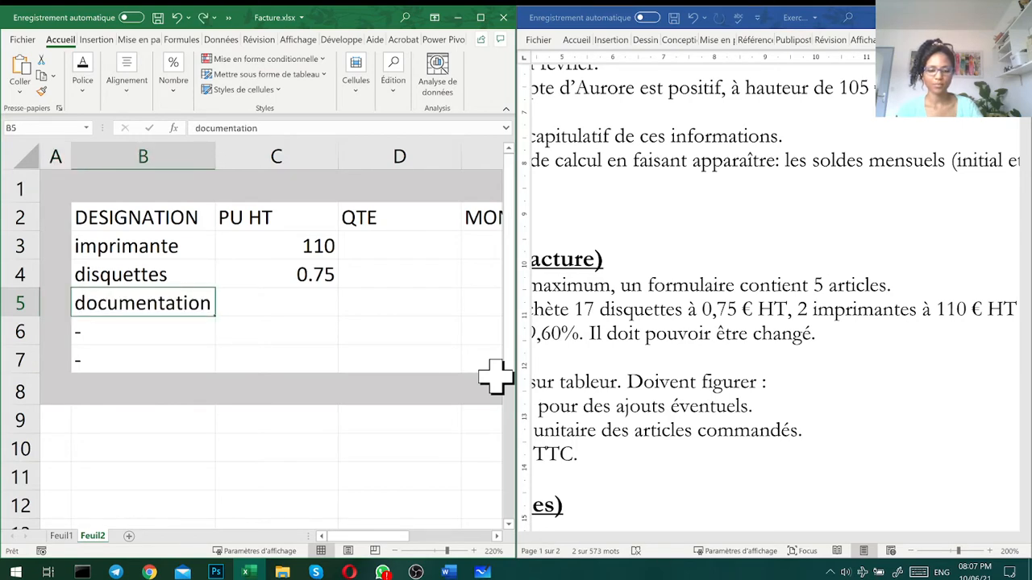
- Enter 75 as the unit price of the documentation in C5 and return the workbook to full-screen size
key(Right)
text(75)
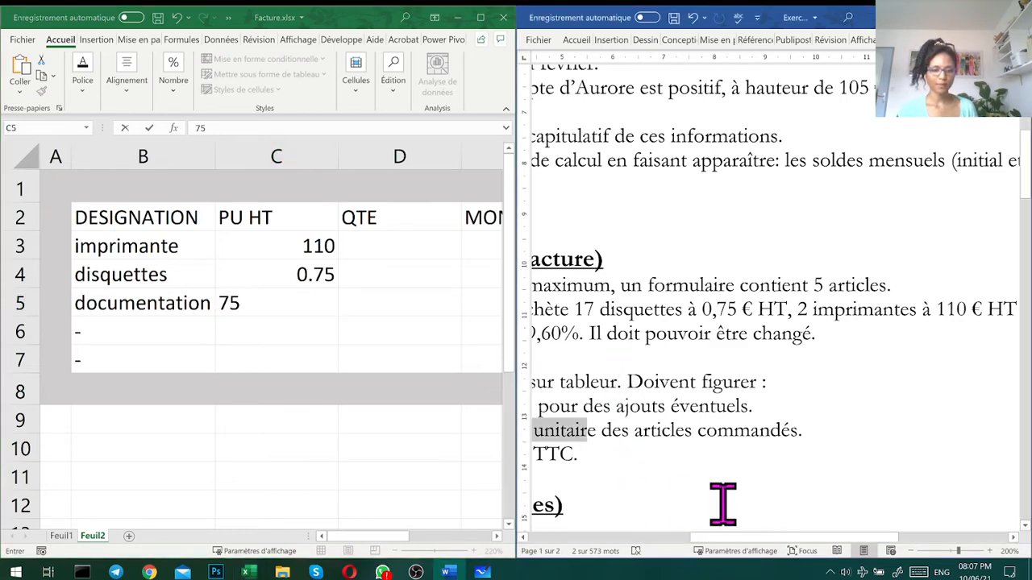
drag(760, 538, 687, 543)
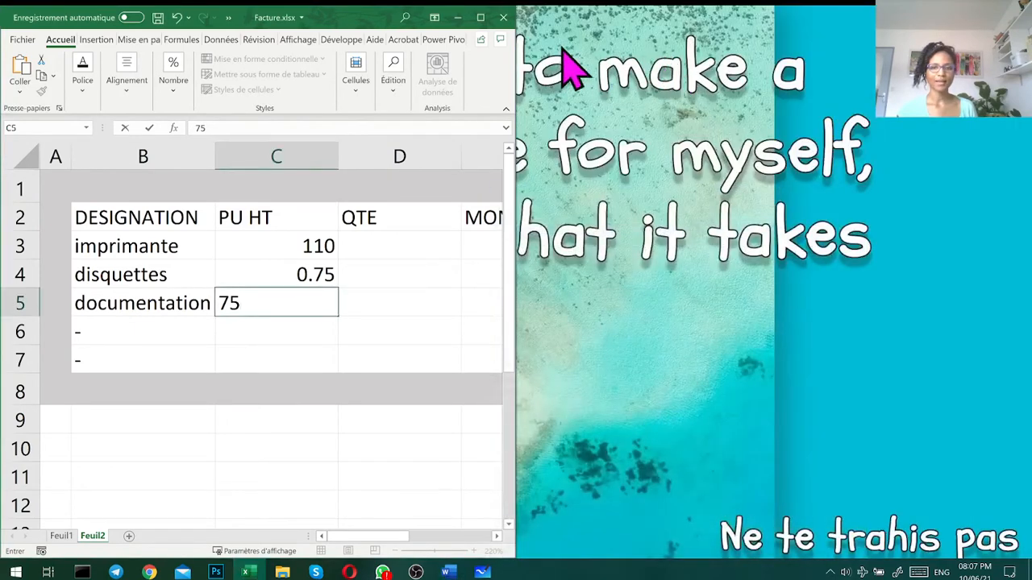
click(433, 230)
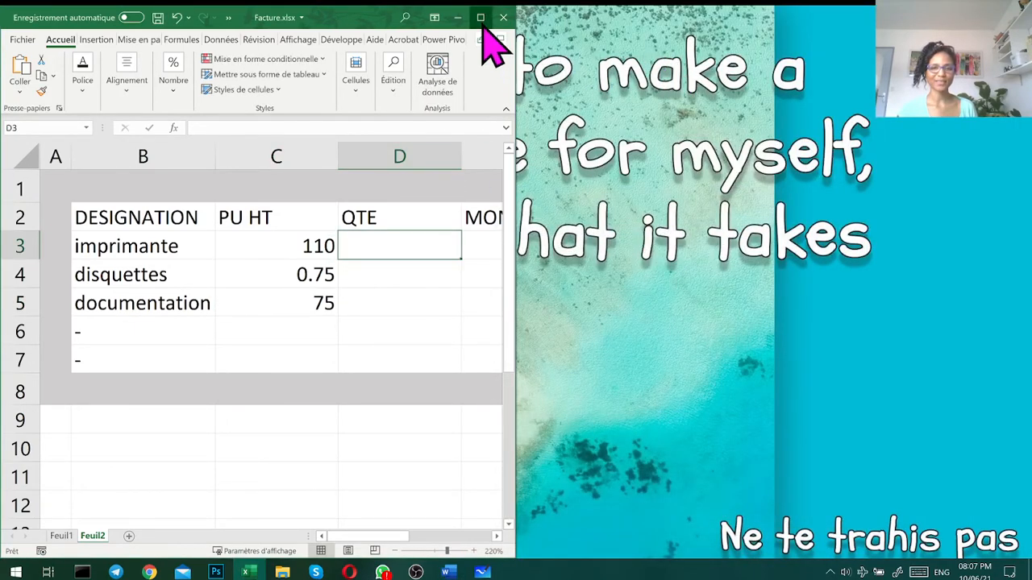
click(479, 17)
- Enter the quantities 2, 17 and 1 in cells D3 to D5
click(439, 290)
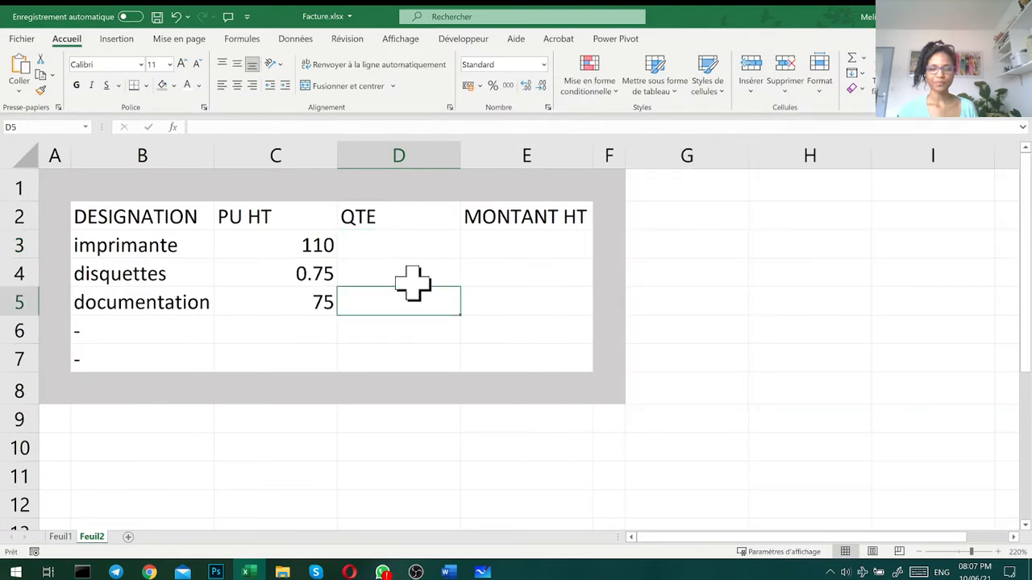
click(403, 247)
text(2)
key(Return)
text(17)
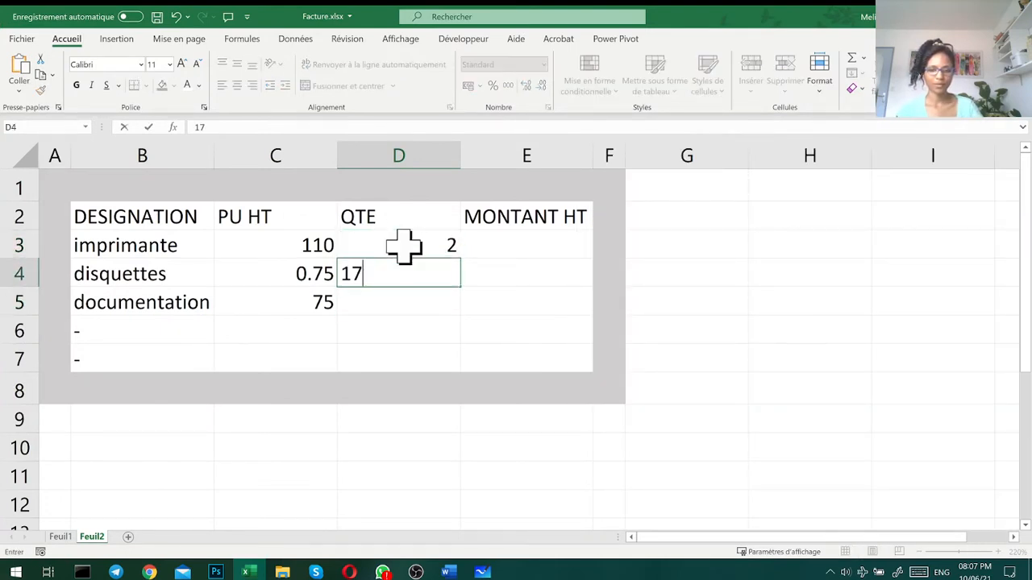
key(Return)
text(1)
key(Return)
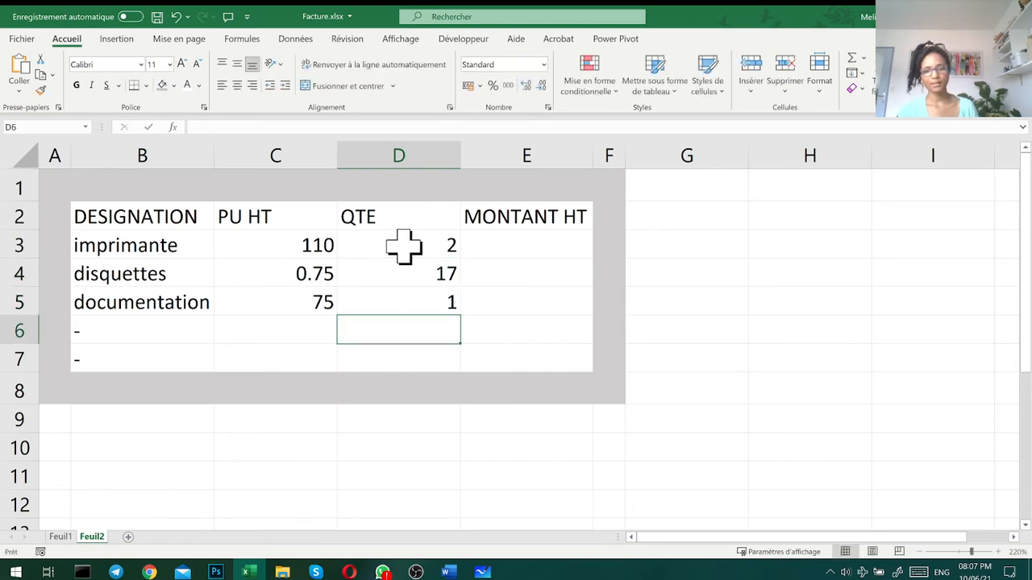
- Calculate MONTANT HT in E3 with the formula =C3*D3 and fill it down to E7
click(500, 242)
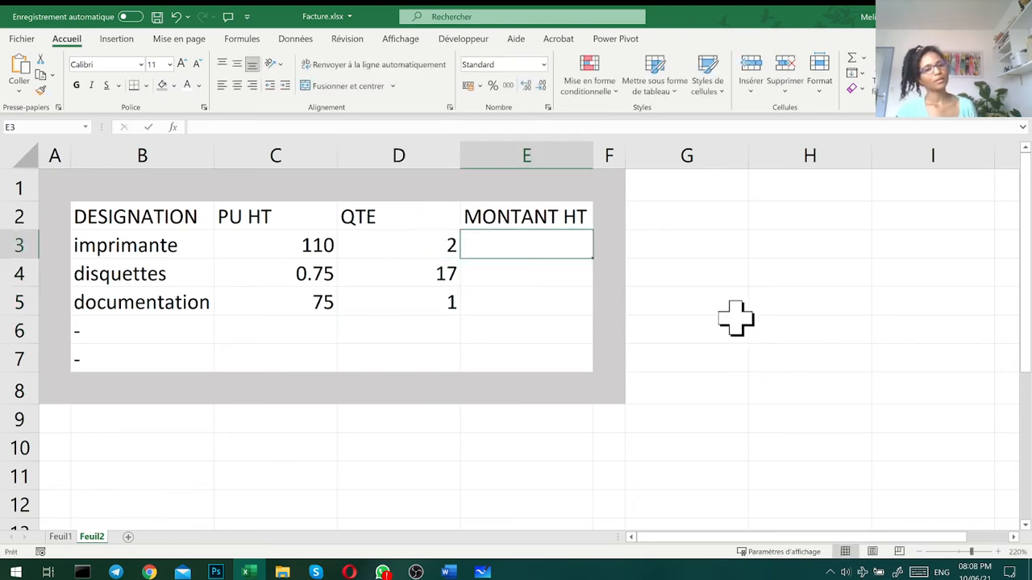
text(=)
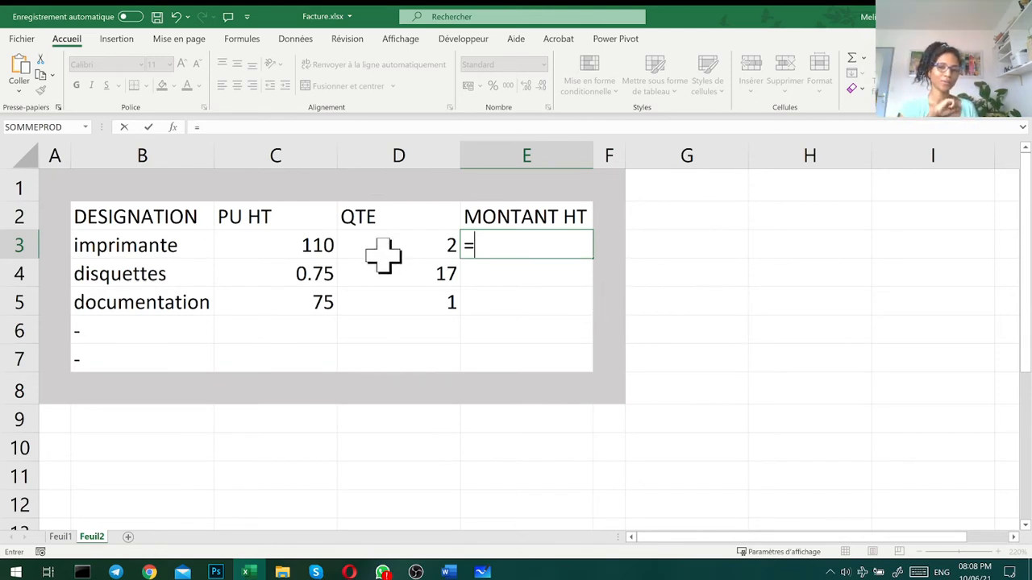
click(315, 246)
text(*)
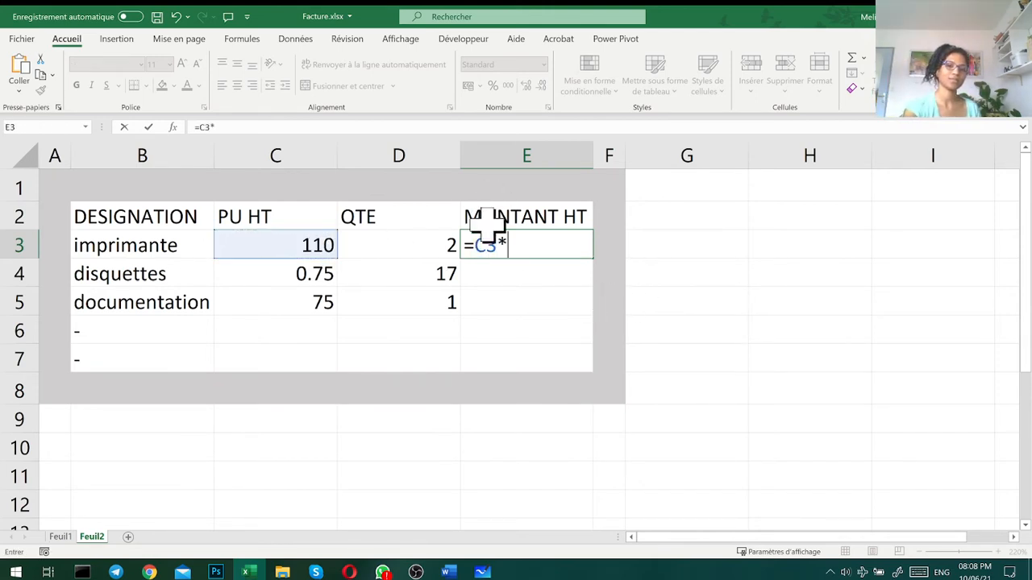
click(422, 234)
key(Return)
click(525, 239)
drag(596, 256, 583, 365)
- Fill the unit price and quantity cells C6:D7 of the two placeholder rows with 0
drag(313, 337, 362, 355)
text(0)
key(ctrl+Return)
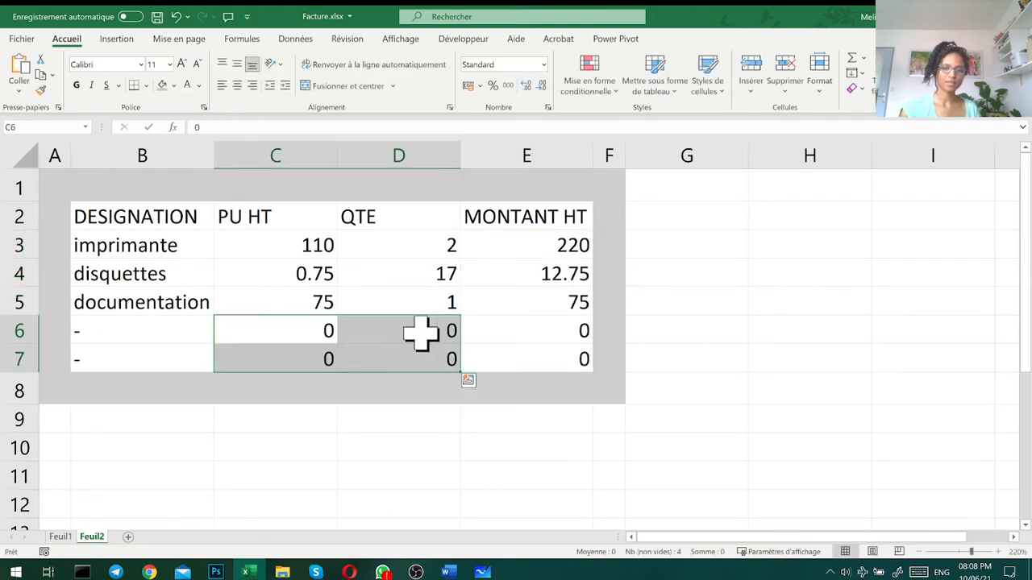
- Format the unit prices, quantities and amounts in C3:E7 with the Français (France) euro accounting format
click(290, 246)
drag(360, 272, 532, 347)
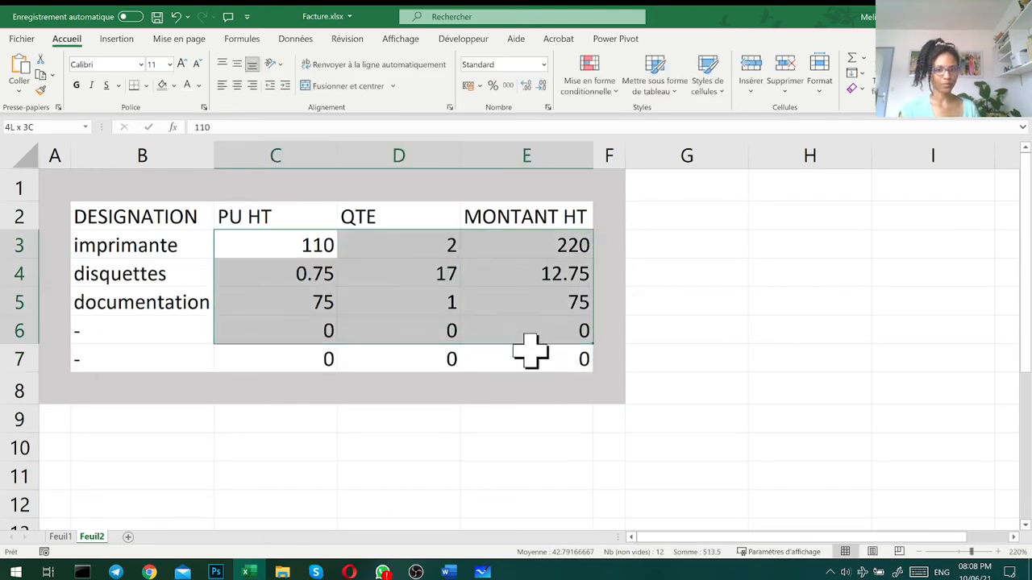
click(480, 86)
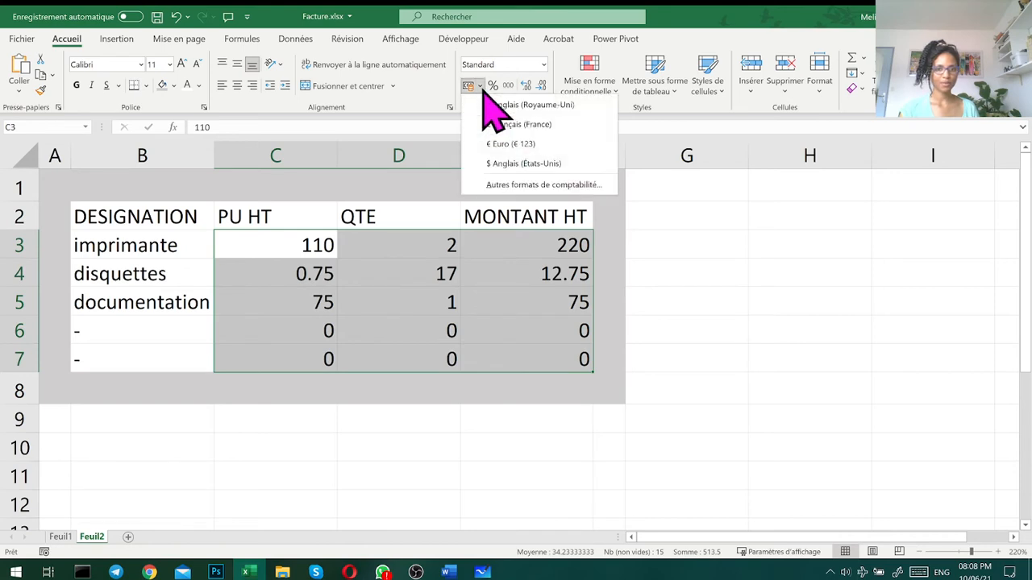
click(503, 124)
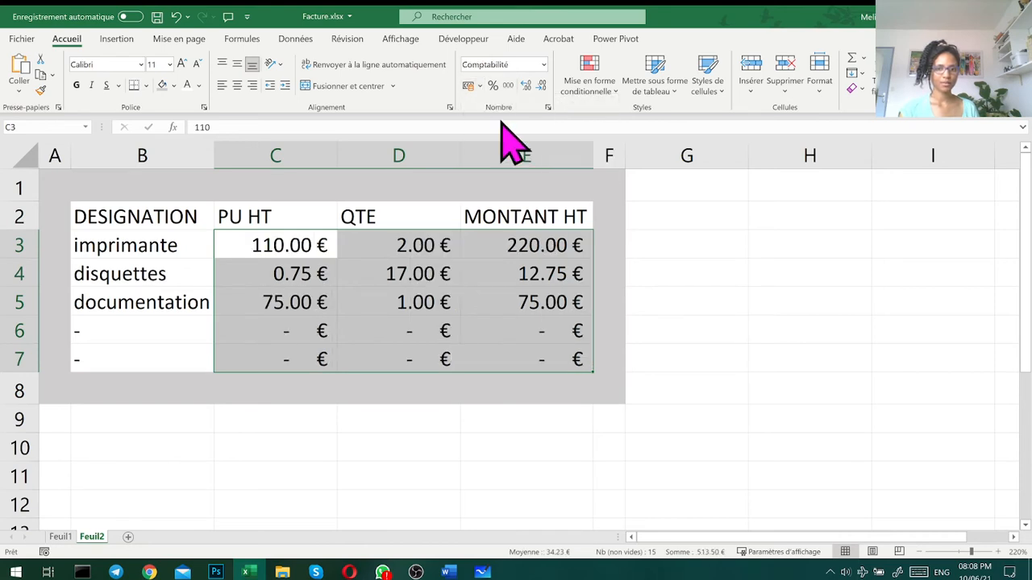
click(725, 225)
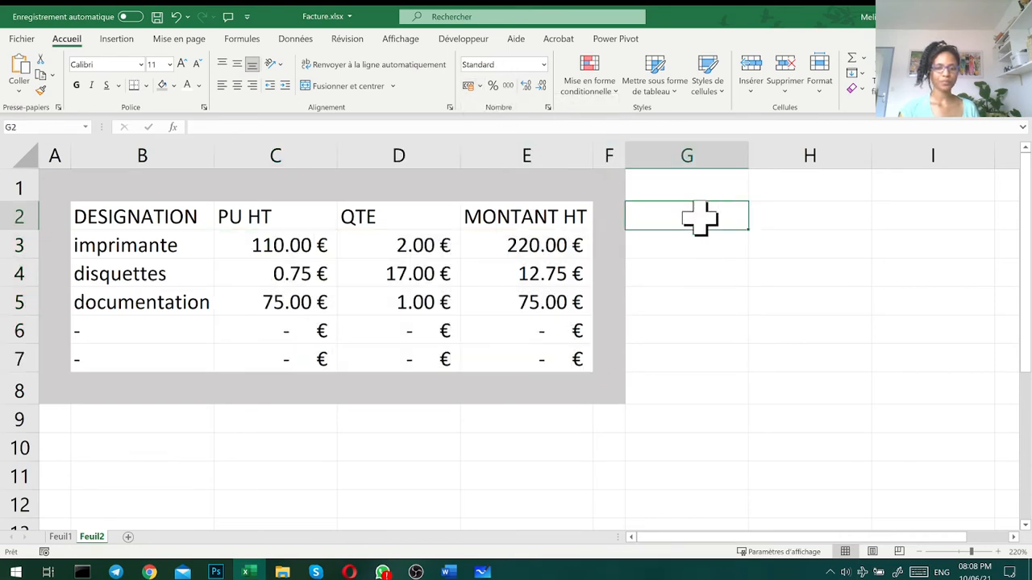
- Enter the label Total HT in cell D9 below the grey frame
click(399, 420)
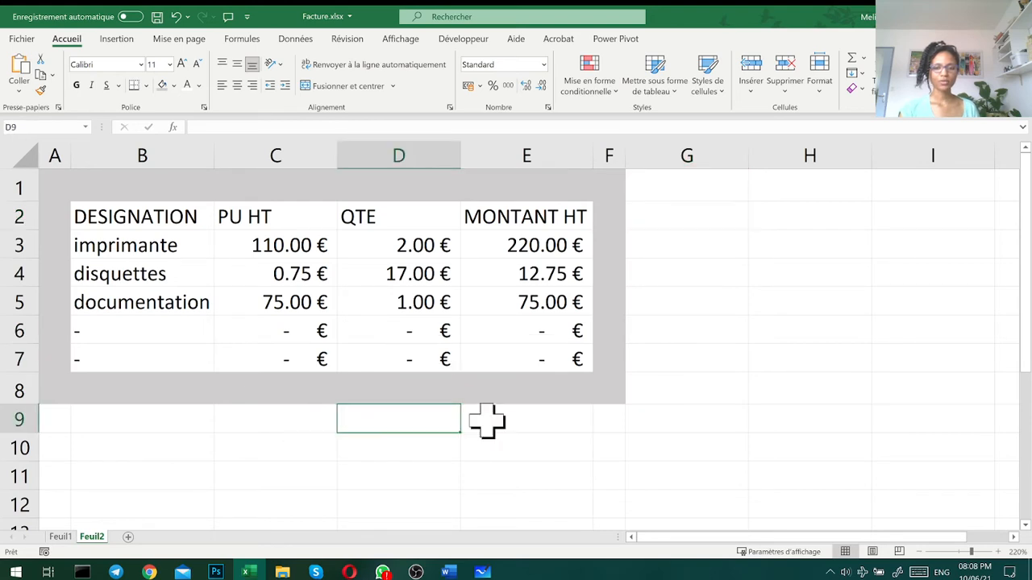
text(T)
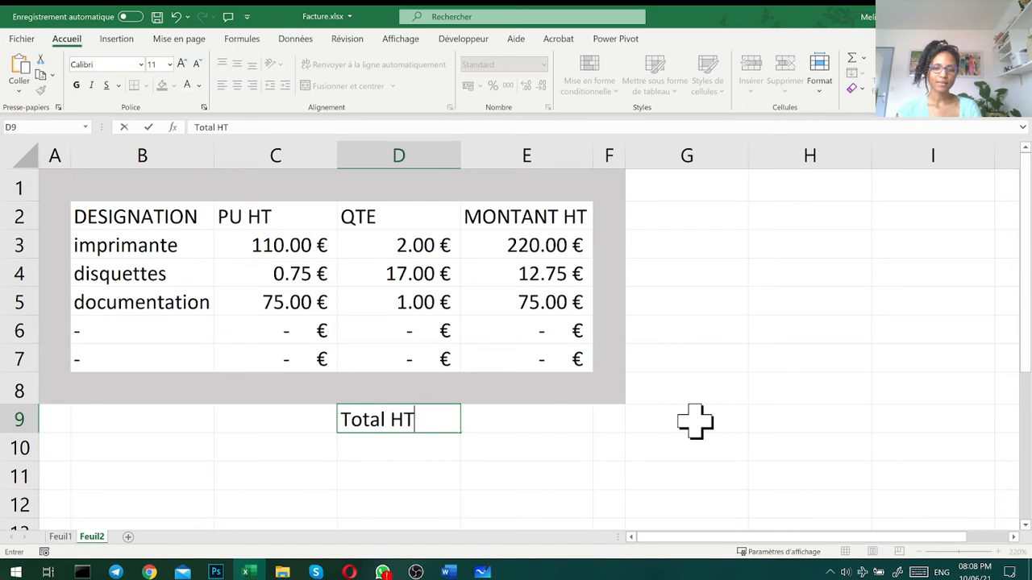
text(otal HT)
key(Return)
- Give the empty amount cell E9 beside Total HT the cell name Total_HT
click(511, 412)
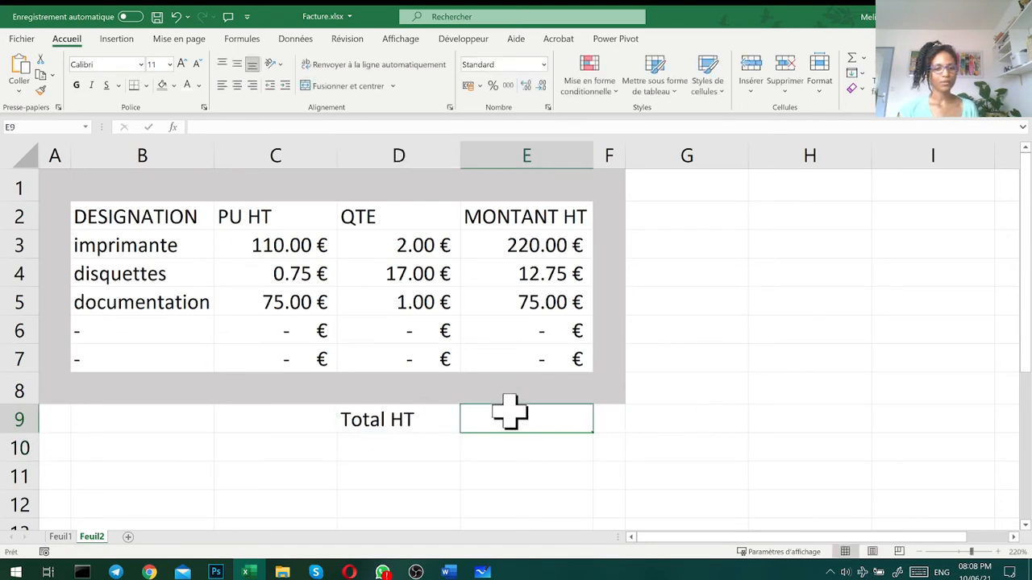
click(58, 127)
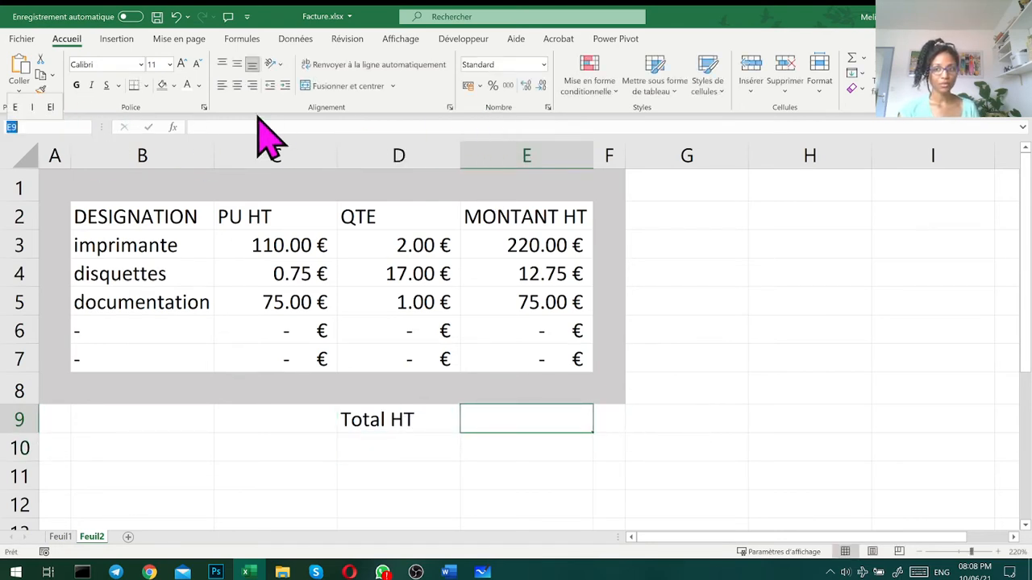
drag(103, 122, 143, 124)
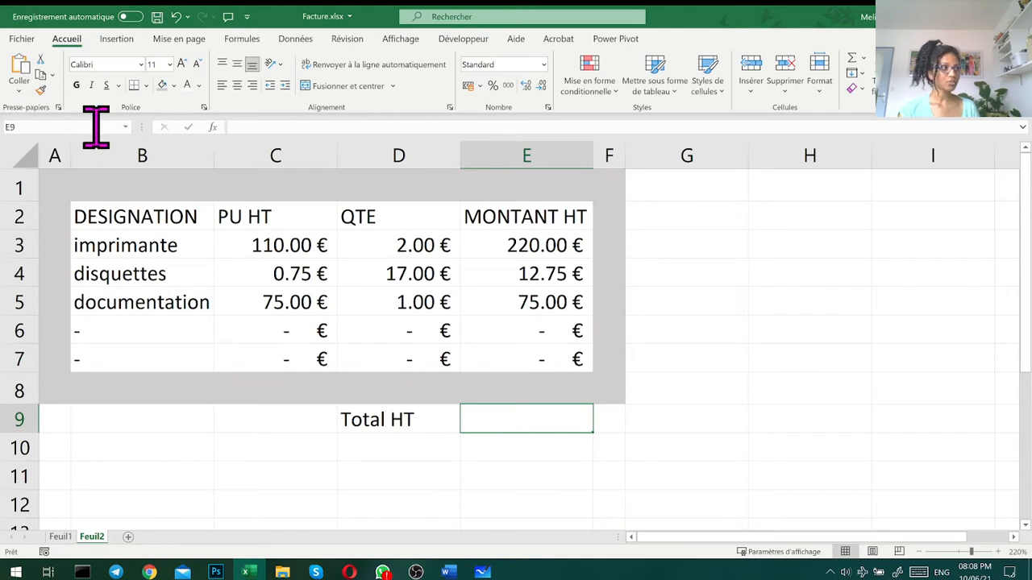
text(Total)
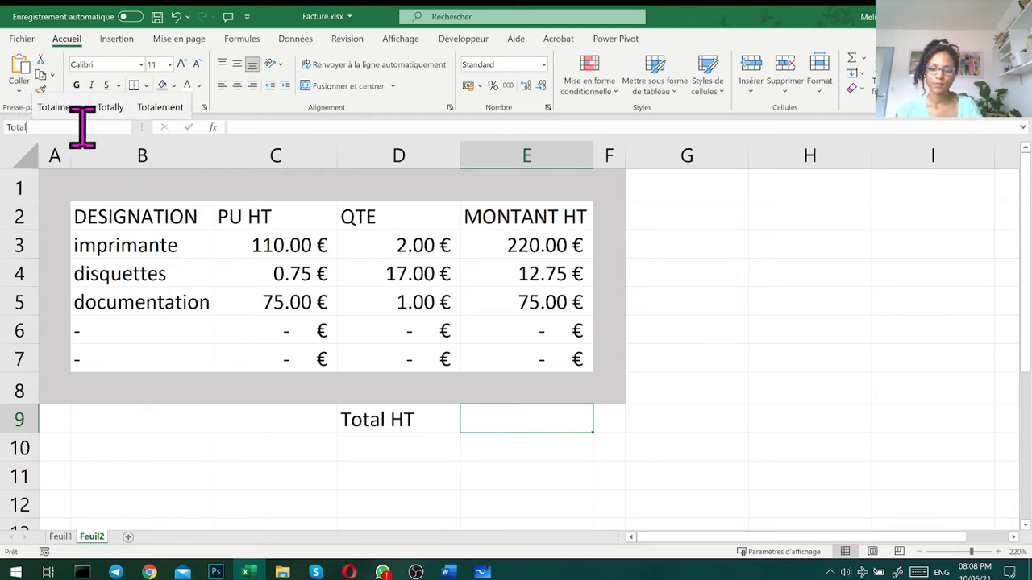
text( HT)
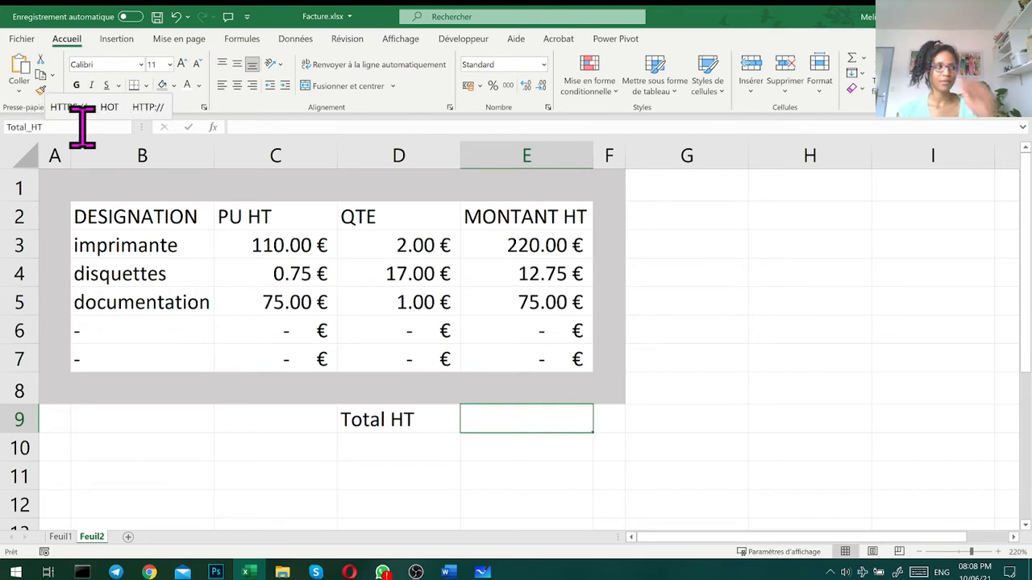
key(Return)
- Enter the label Taux TVA in D10 and give cell E10 the name Taux_TVA
click(423, 449)
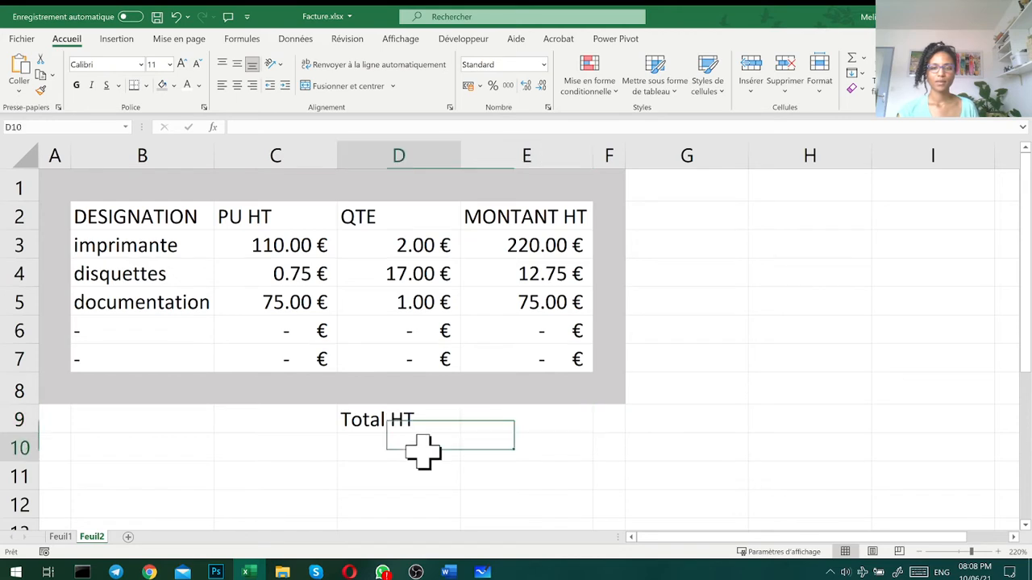
text(Taux TVA)
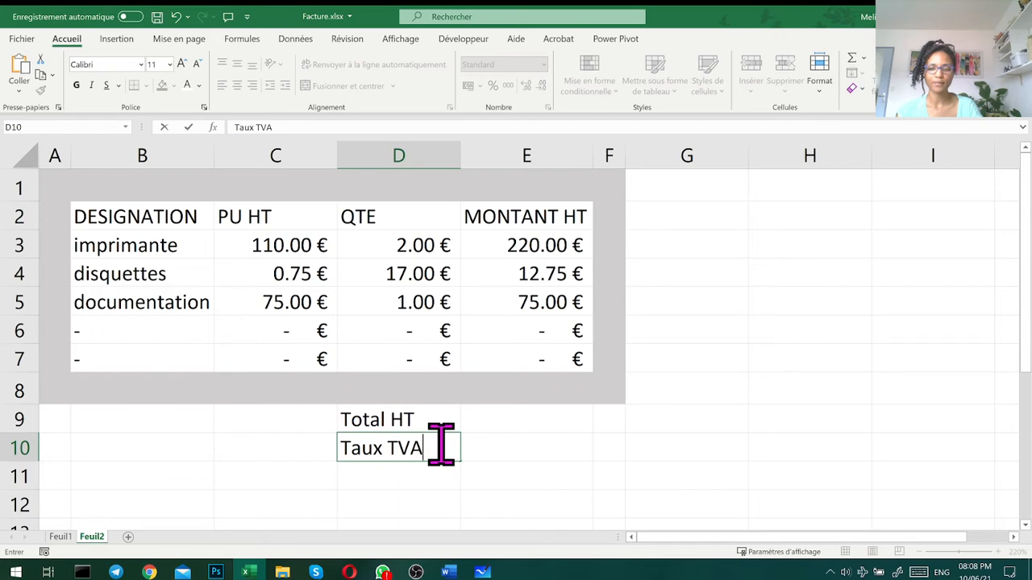
key(Tab)
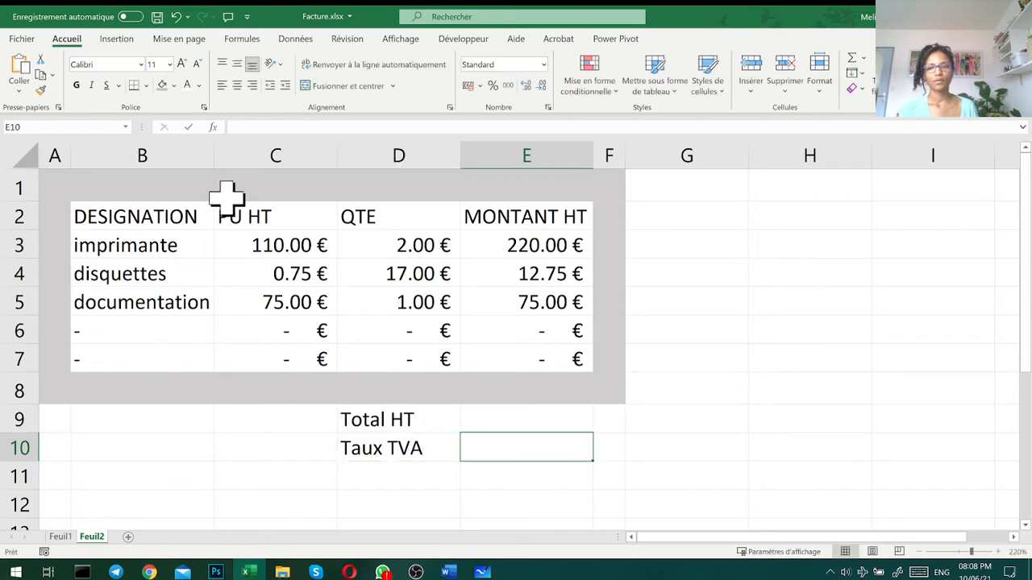
click(95, 127)
text(Taux-T)
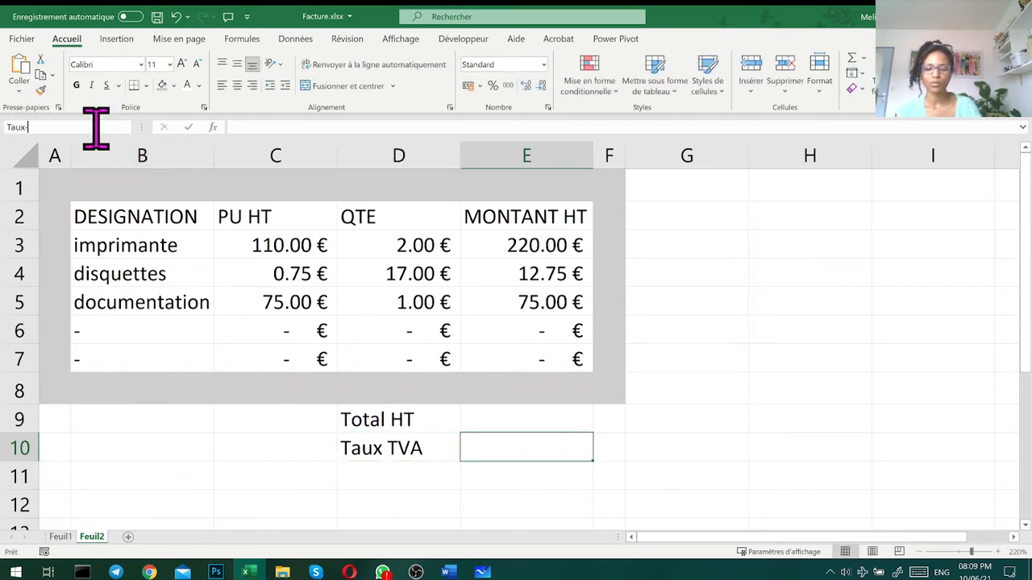
text(V)
key(BackSpace)
text(8)
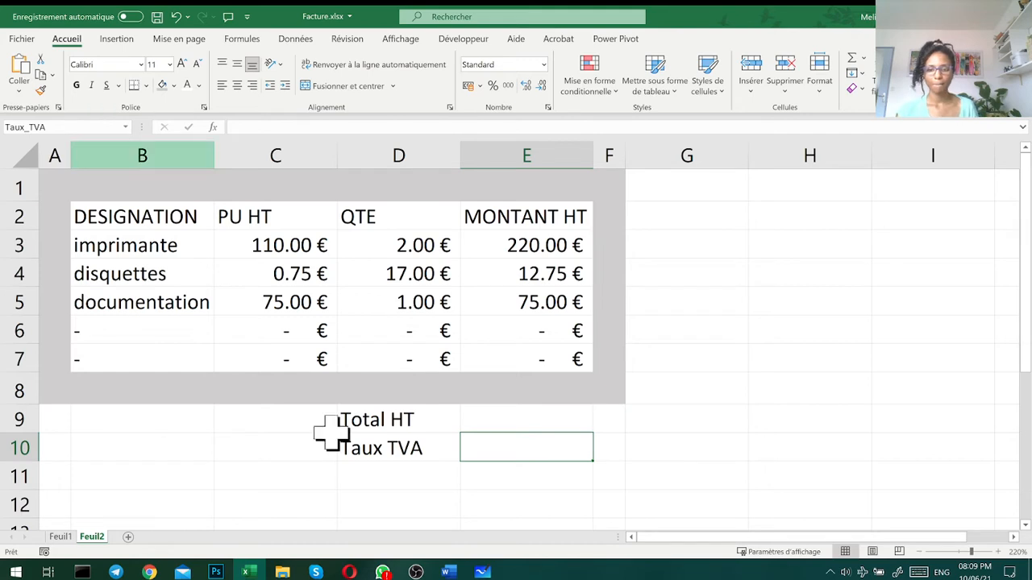
- Enter the label TVA in cell D11 under Taux TVA
click(402, 475)
text(tv)
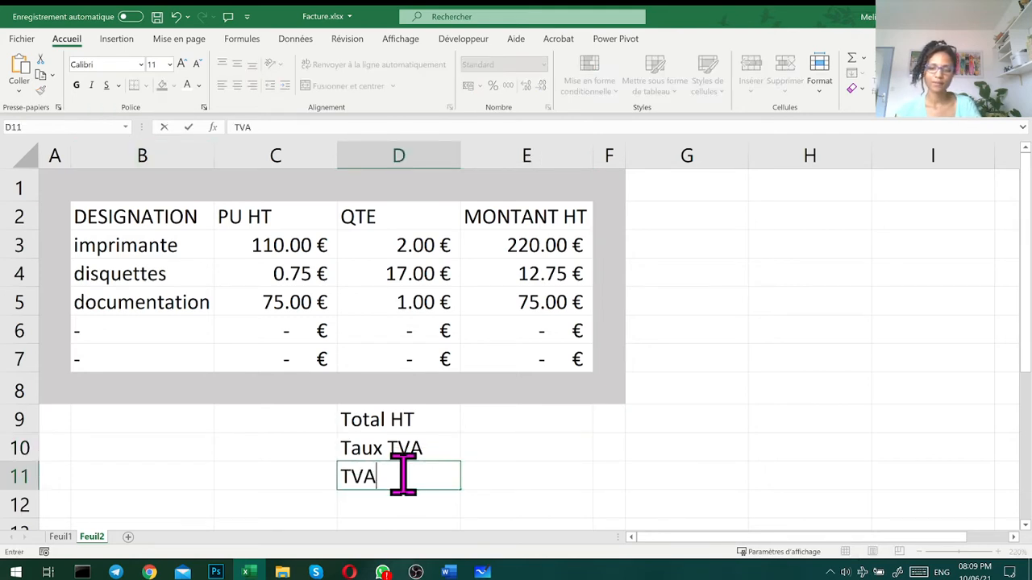
text(A)
key(Tab)
- Try to give cell E11 the name TVA and return to the Feuil2 sheet
click(51, 125)
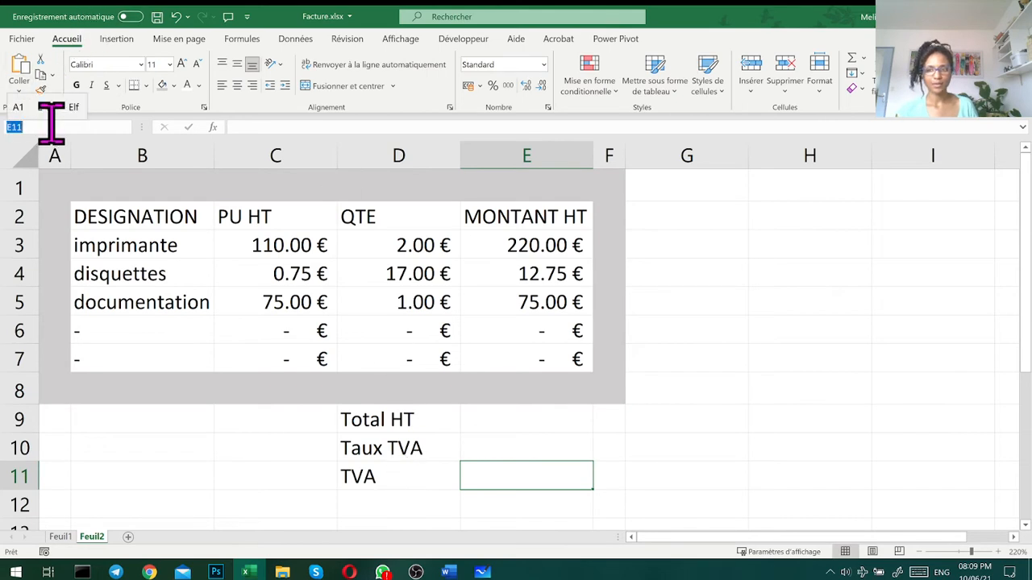
text(tva)
key(Return)
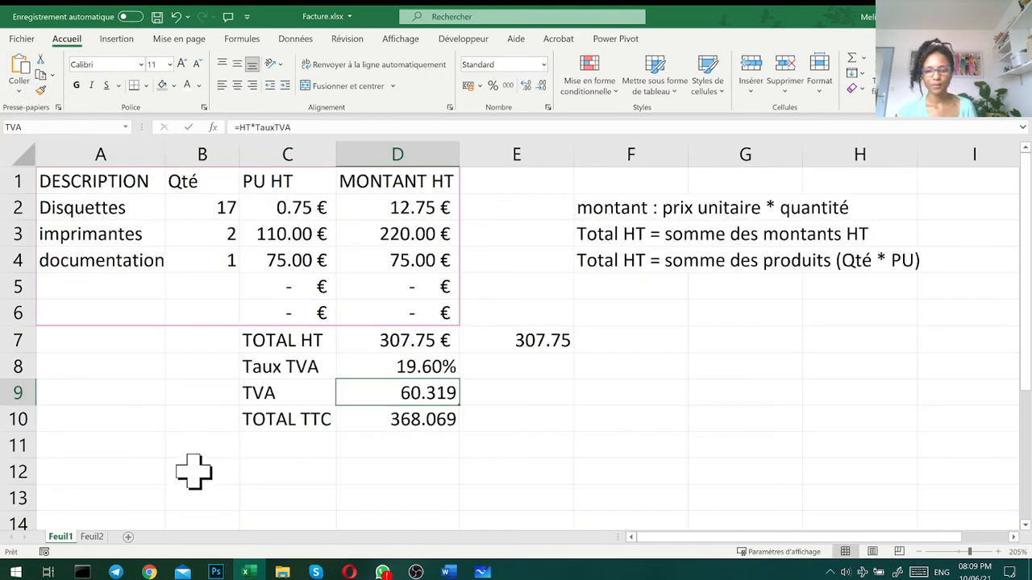
click(91, 537)
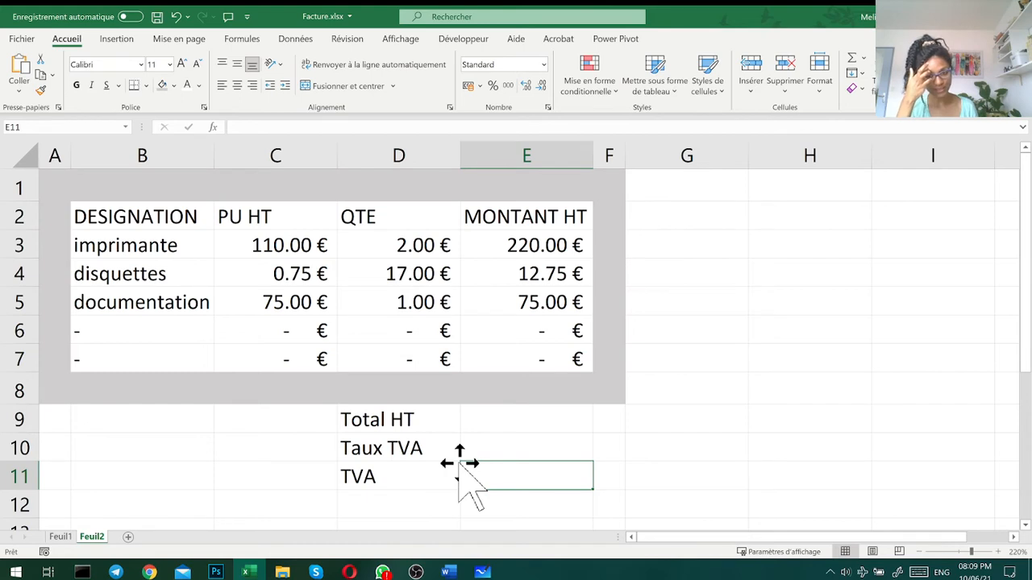
- Give cell E11 beside the TVA label the name n_TVA
click(46, 127)
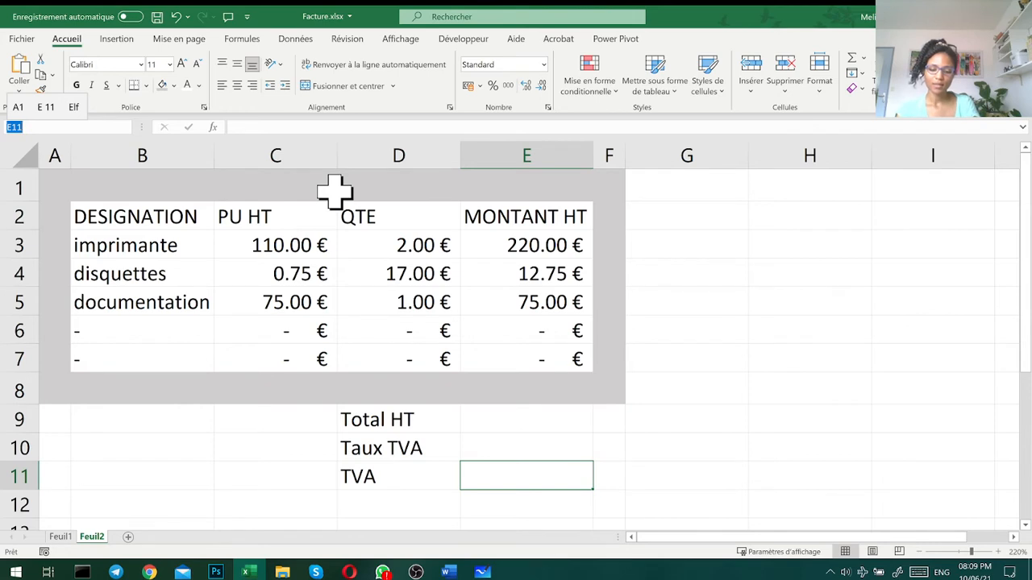
text(n_TVA)
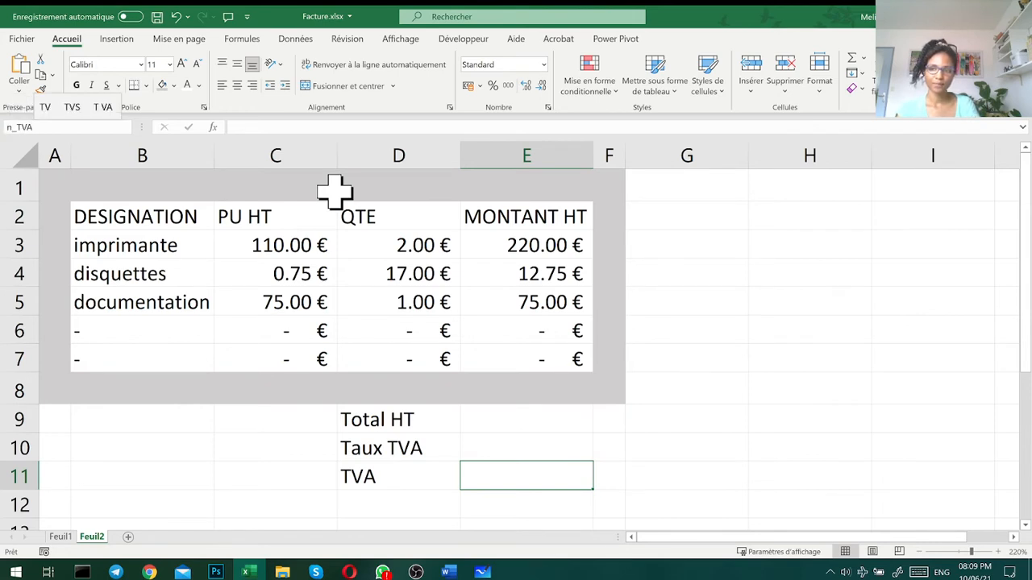
key(Return)
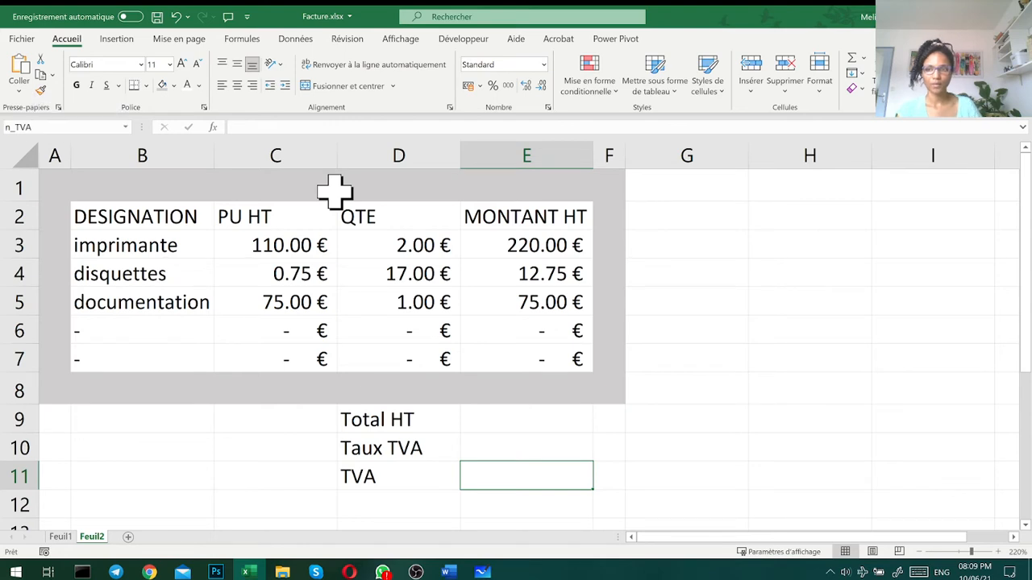
- Enter the label Total TTC in cell D12 under TVA
click(411, 505)
text(TO)
key(BackSpace)
key(BackSpace)
text(otal TTC)
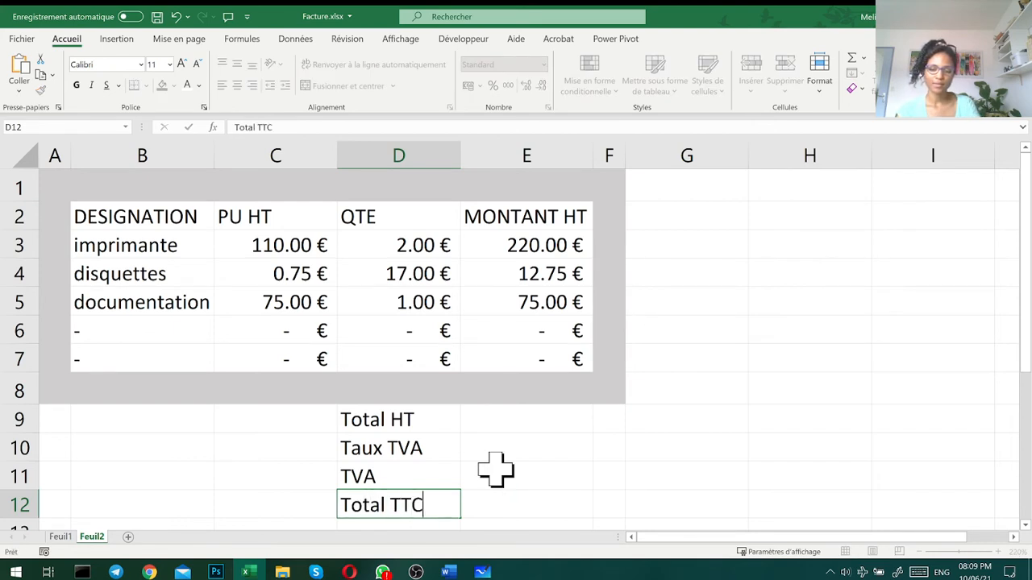
key(Tab)
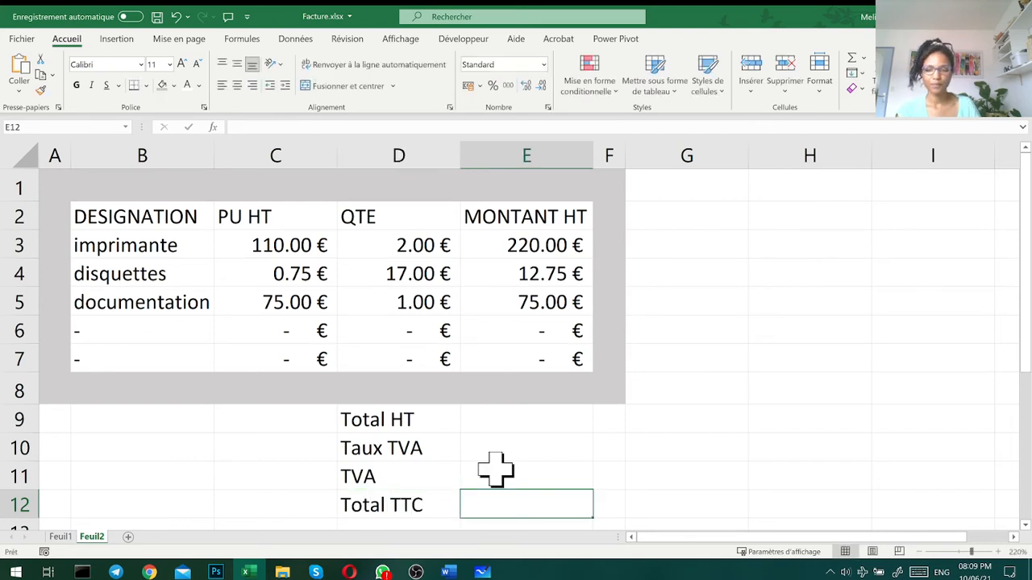
- Give the amount cell E12 beside Total TTC the name Total_TTC
click(483, 417)
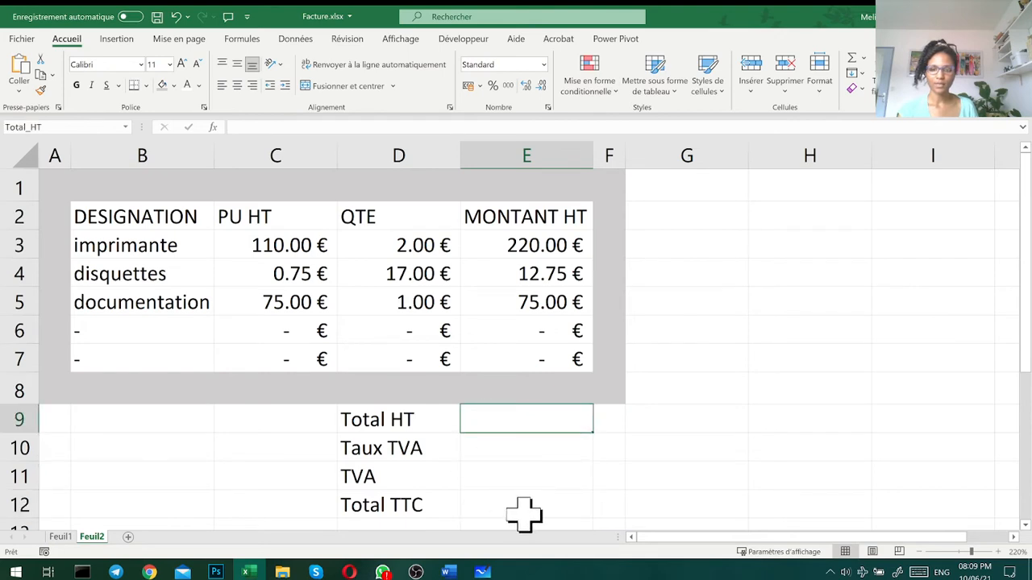
click(520, 506)
click(93, 127)
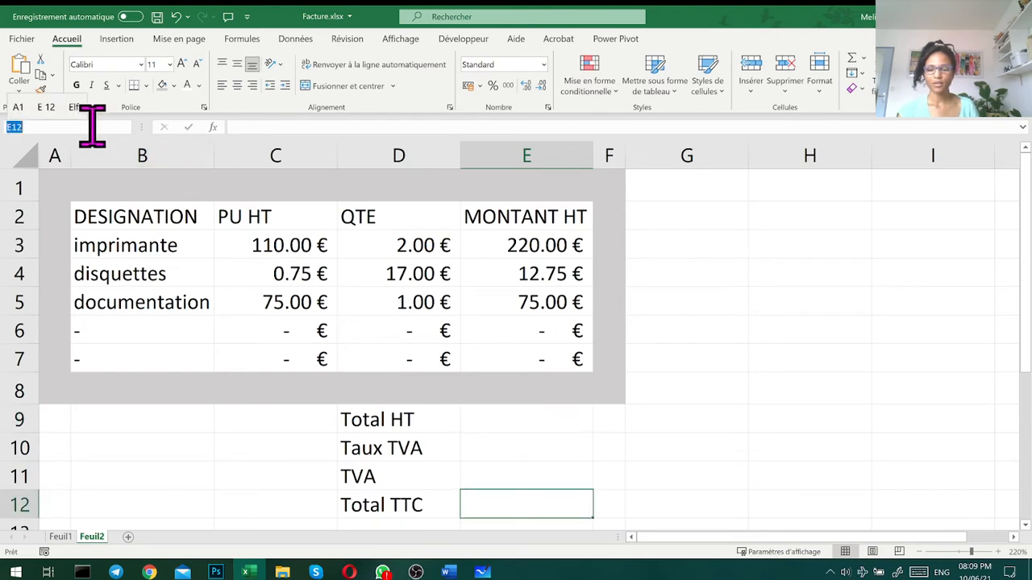
text(Total_TT)
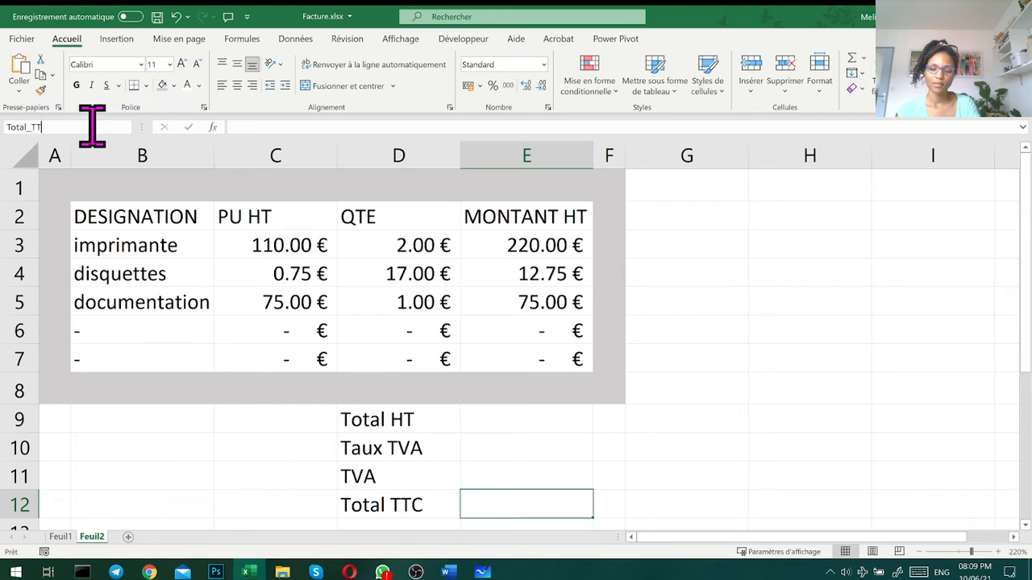
key(Escape)
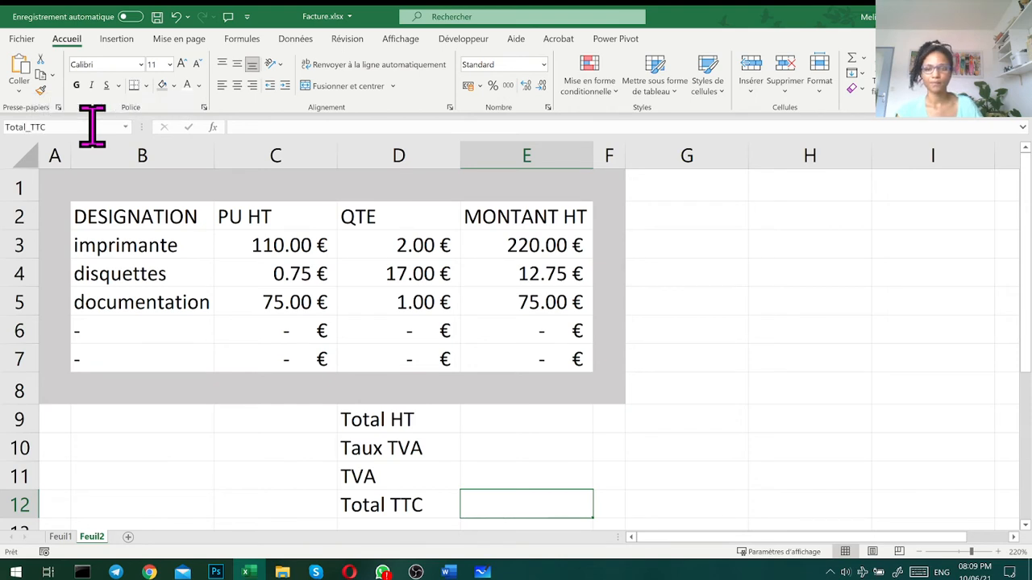
click(649, 452)
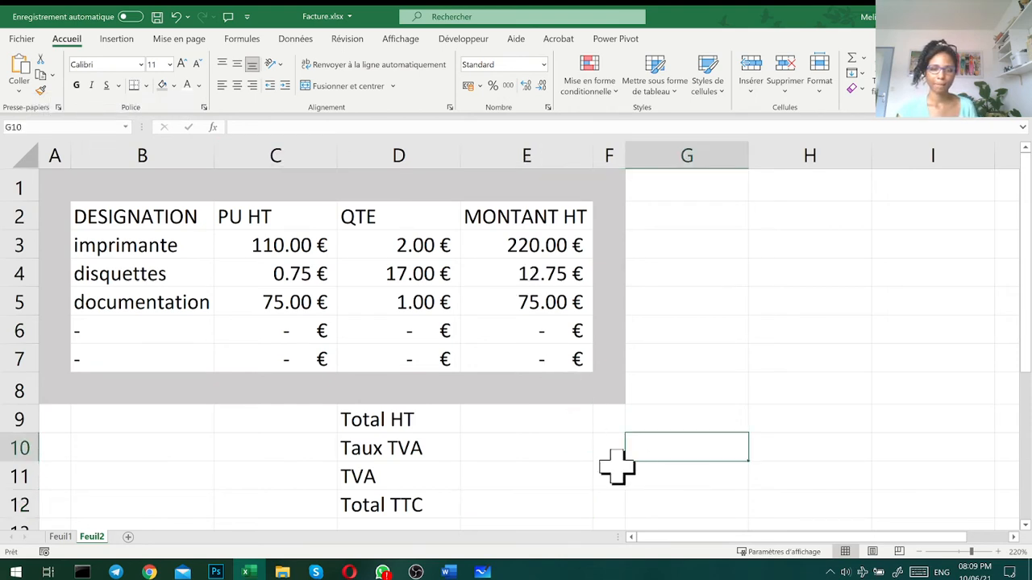
- Calculate Total HT in E9 with the formula =SOMME(E3:E7)
click(554, 425)
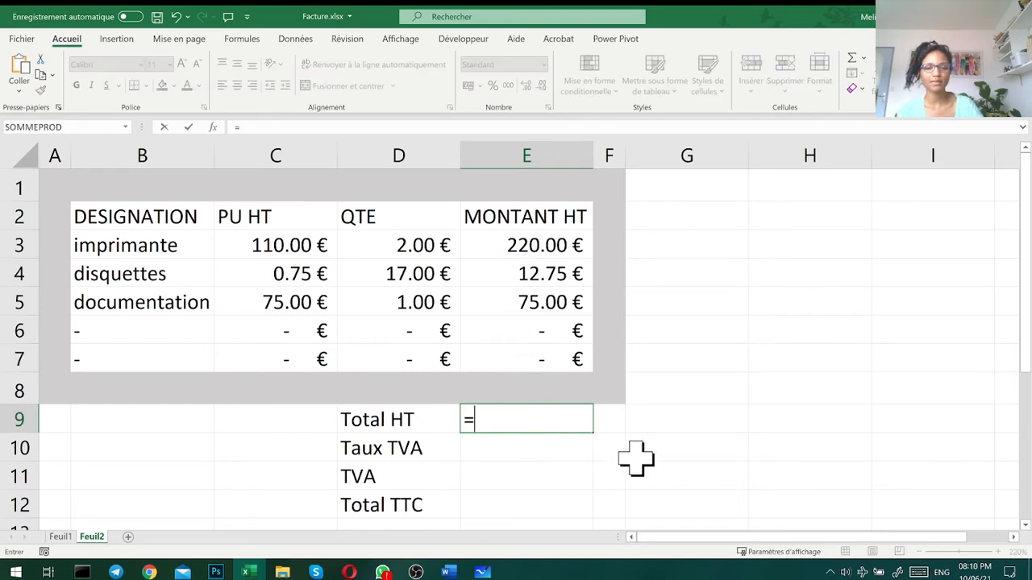
text(somme)
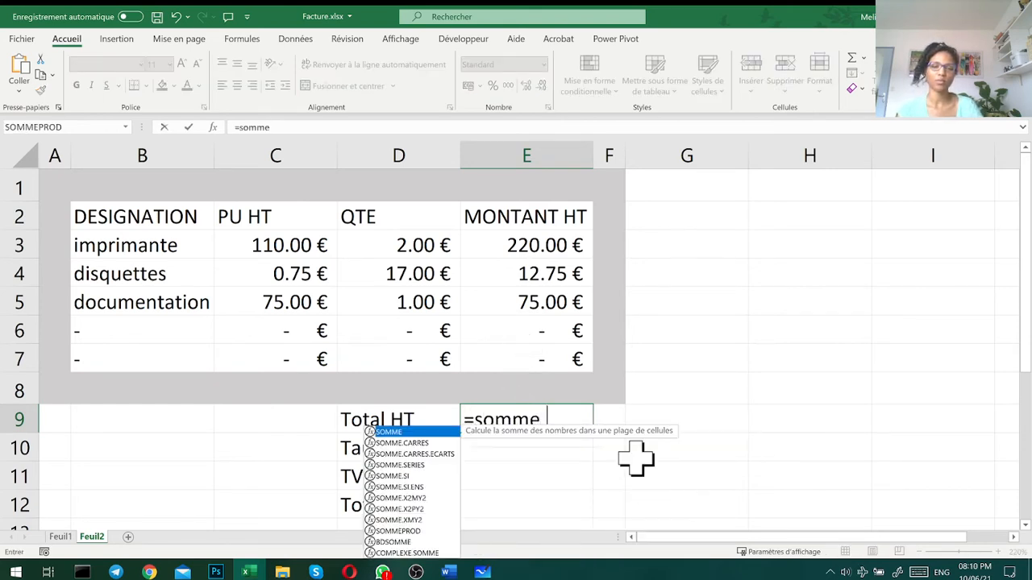
text(()
drag(542, 250, 536, 360)
text())
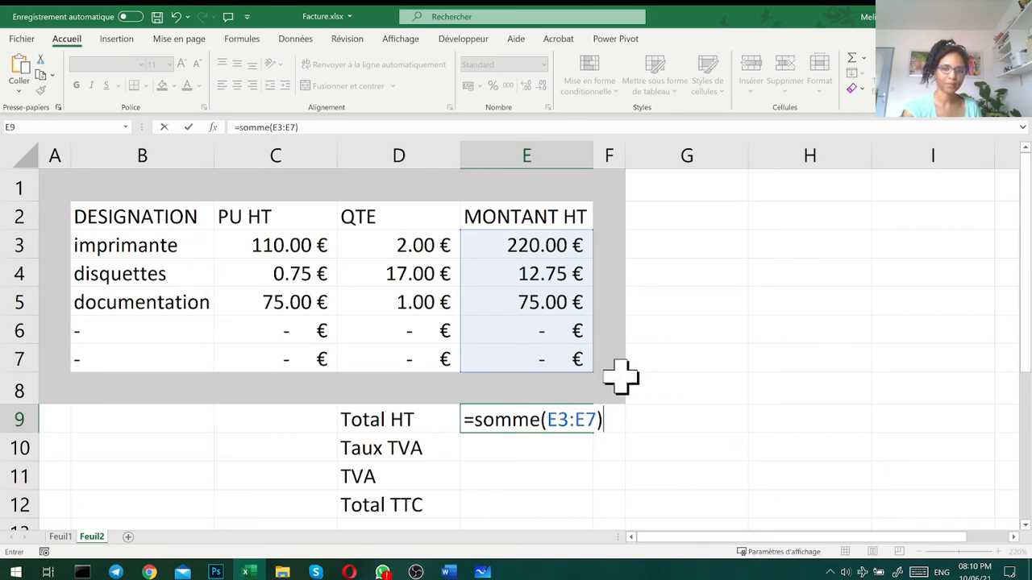
key(Return)
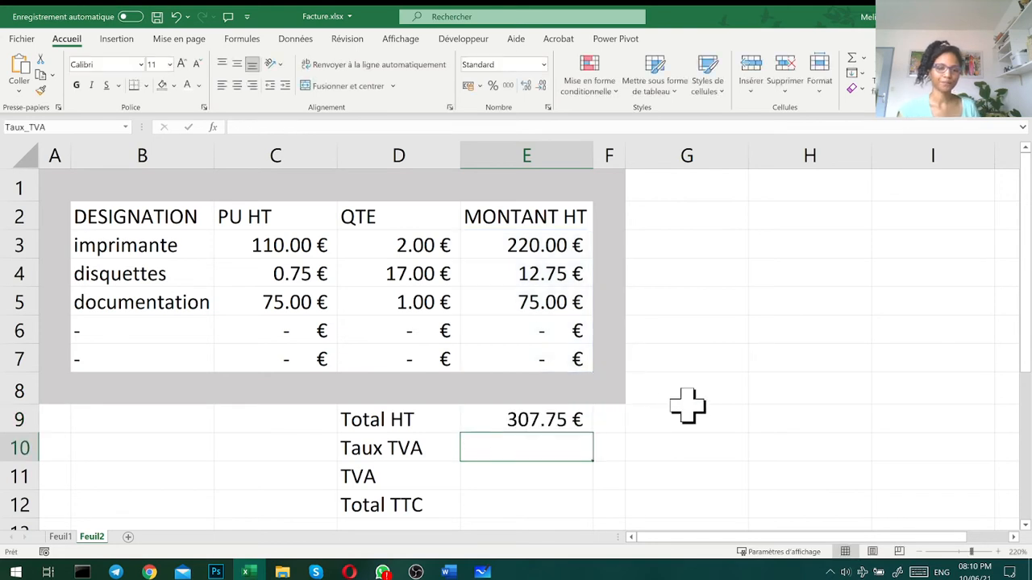
click(777, 415)
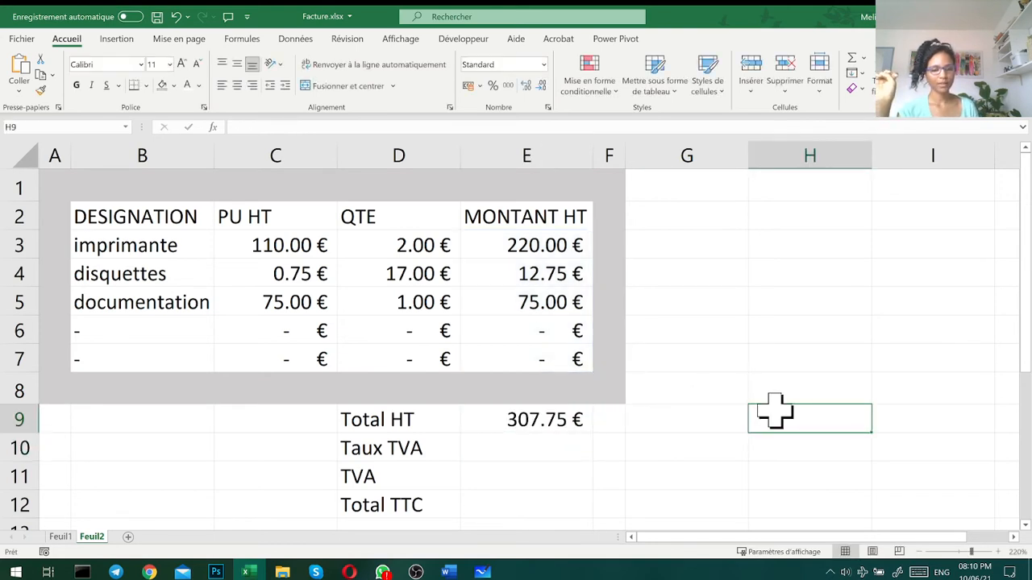
- Examine the TOTAL HT area on Feuil1 and the Disquettes and imprimantes quantities and unit prices used in its sum of products
click(68, 539)
click(488, 341)
click(431, 341)
click(482, 341)
click(529, 316)
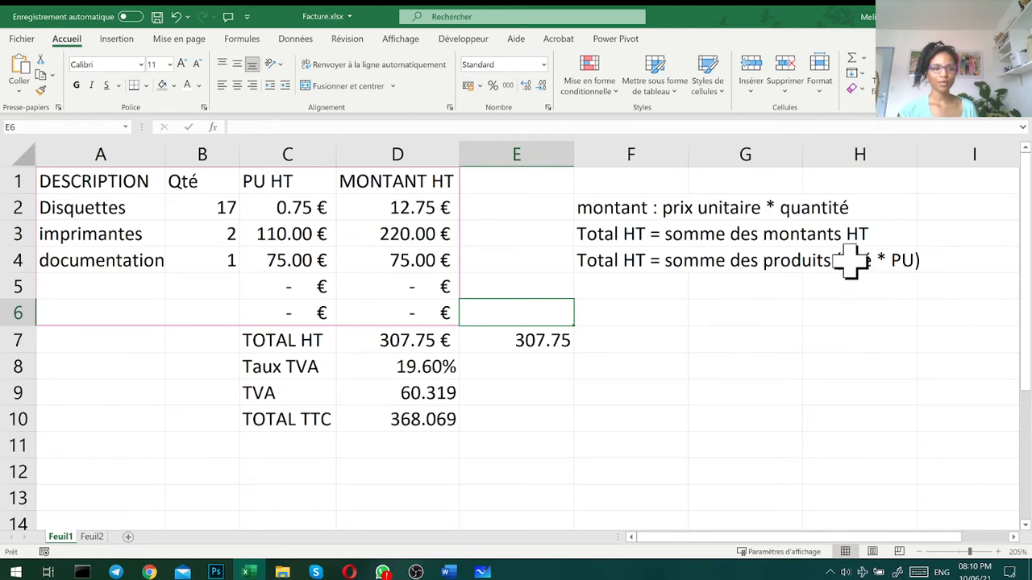
click(214, 204)
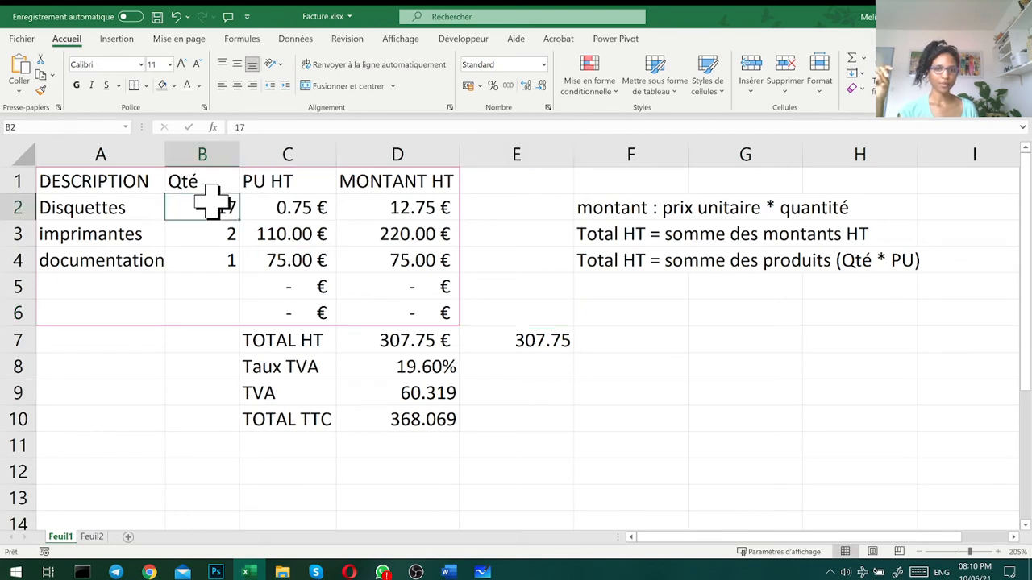
click(281, 204)
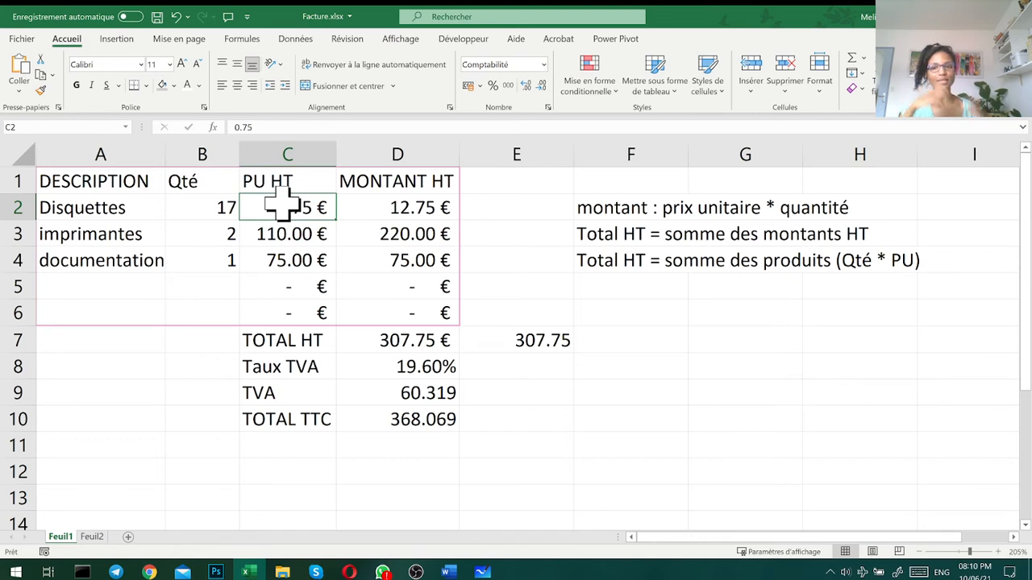
click(207, 234)
click(279, 234)
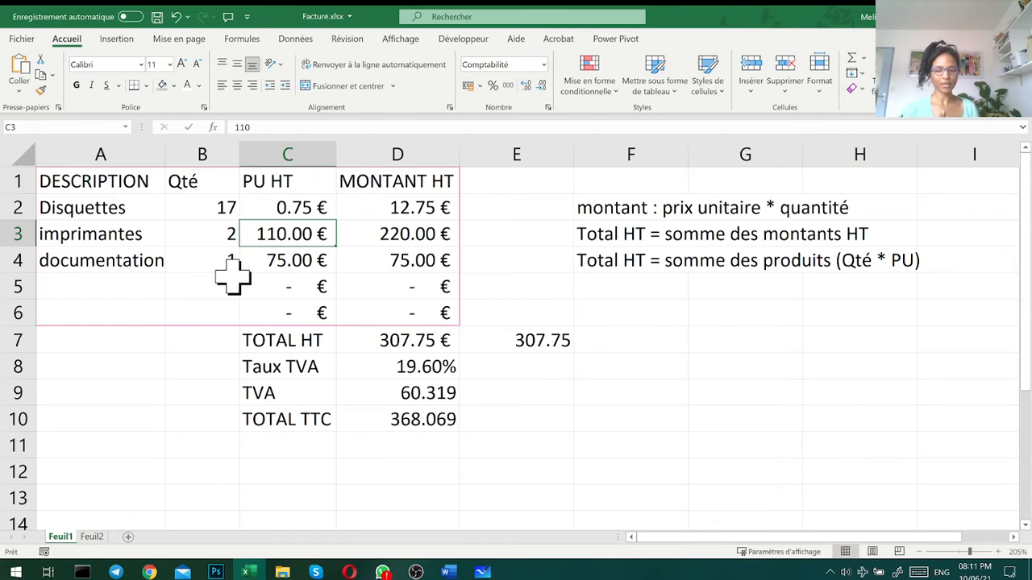
- On Feuil2, calculate a cross-check of Total HT in G9 with the formula =SOMMEPROD(C3:C7,D3:D7)
click(93, 537)
click(682, 421)
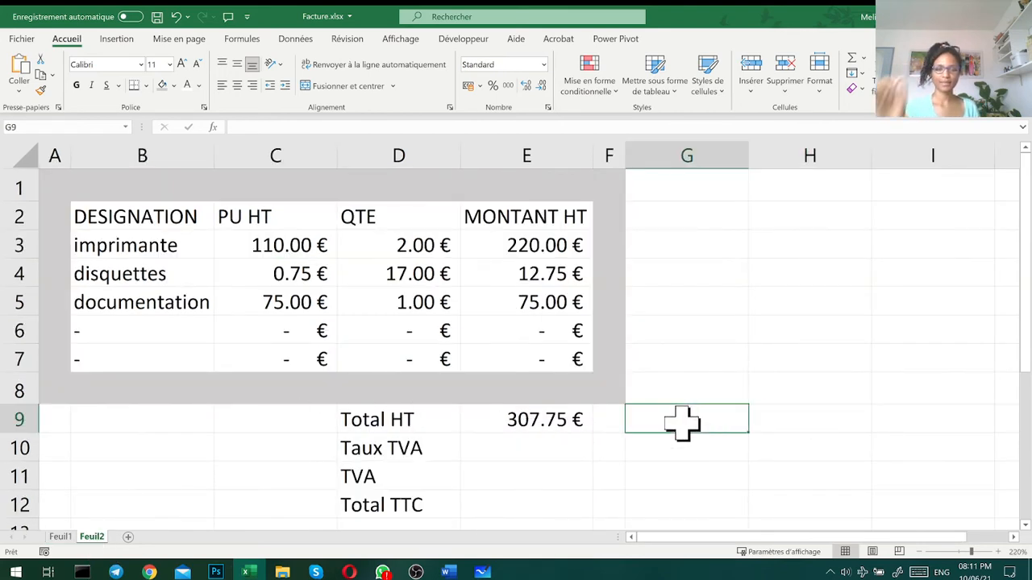
text(=)
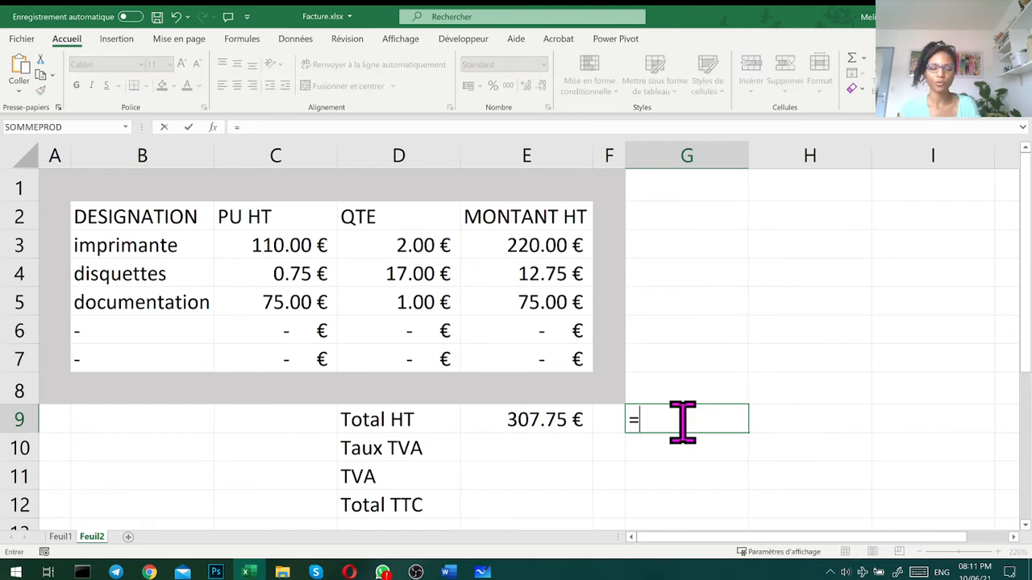
text(sommepr)
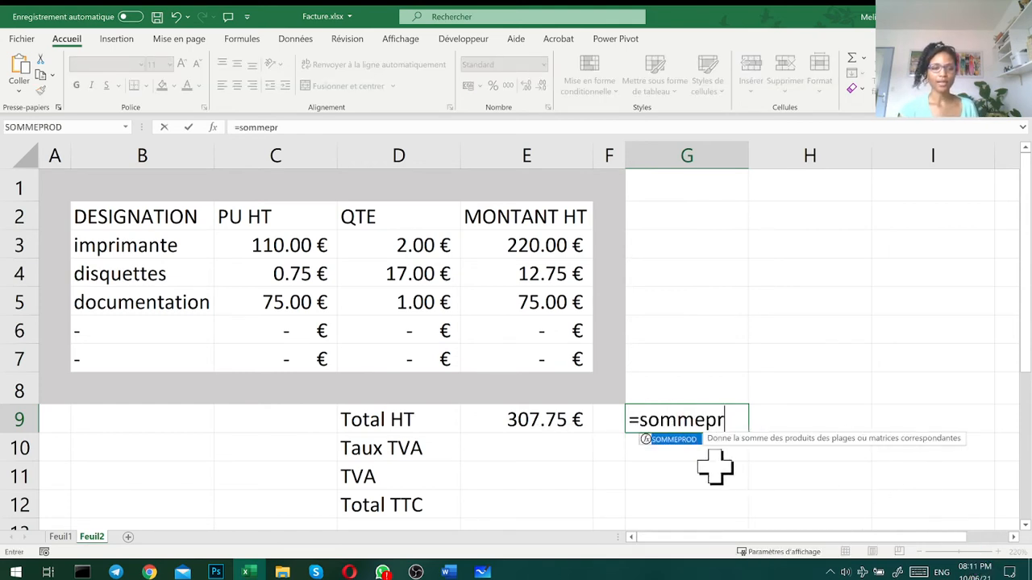
key(Tab)
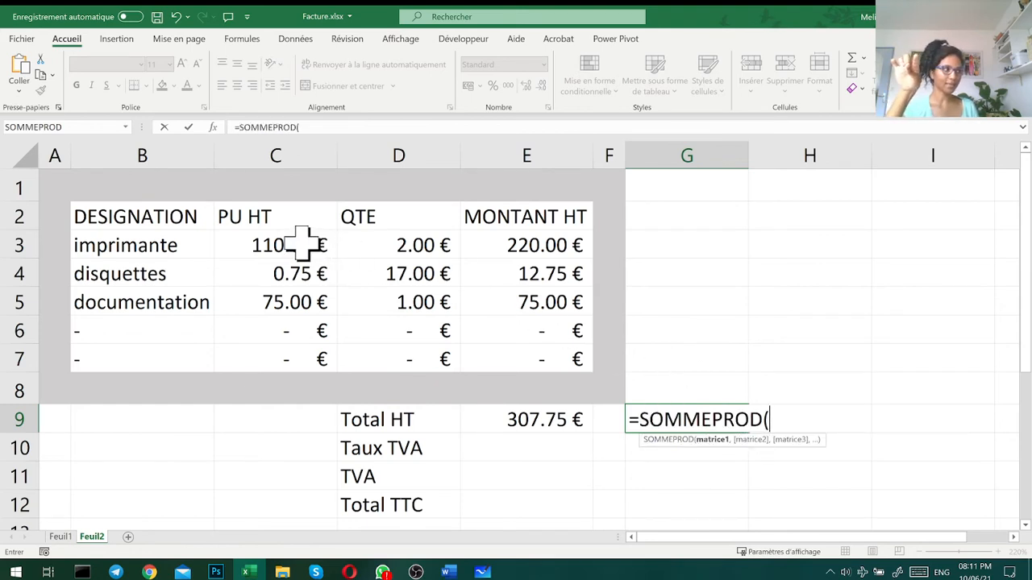
drag(303, 245, 287, 359)
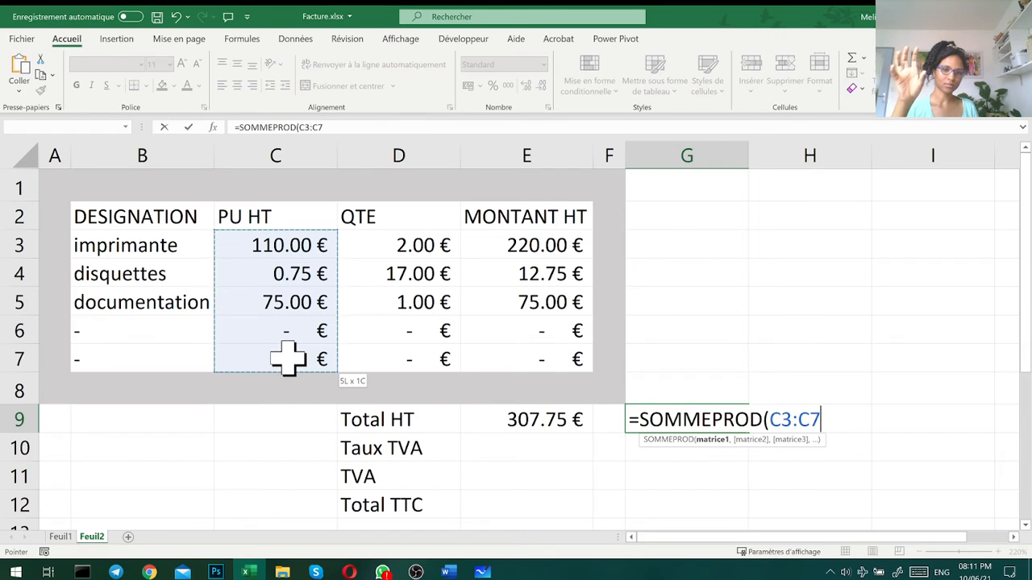
text(,)
drag(373, 245, 376, 350)
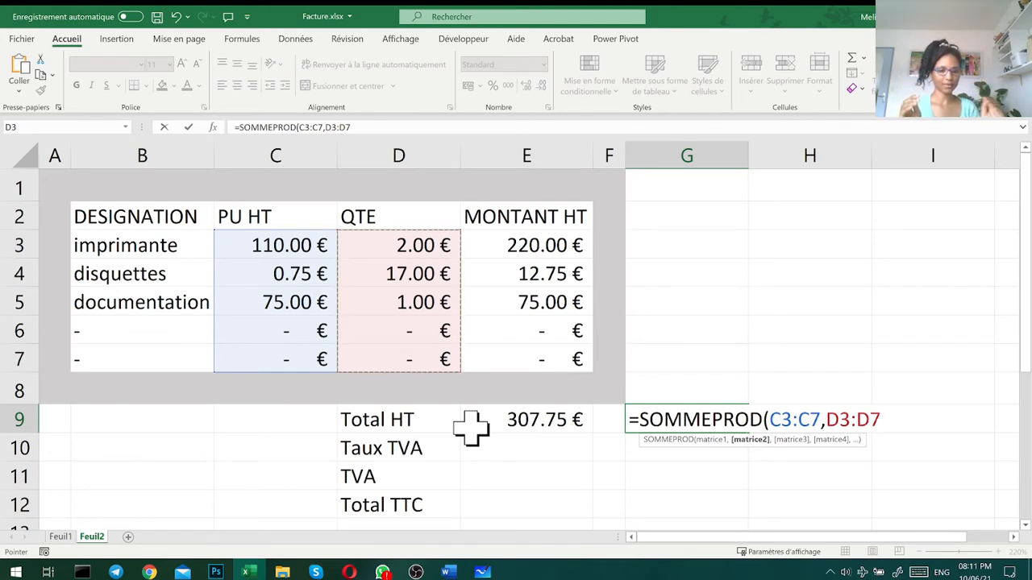
text())
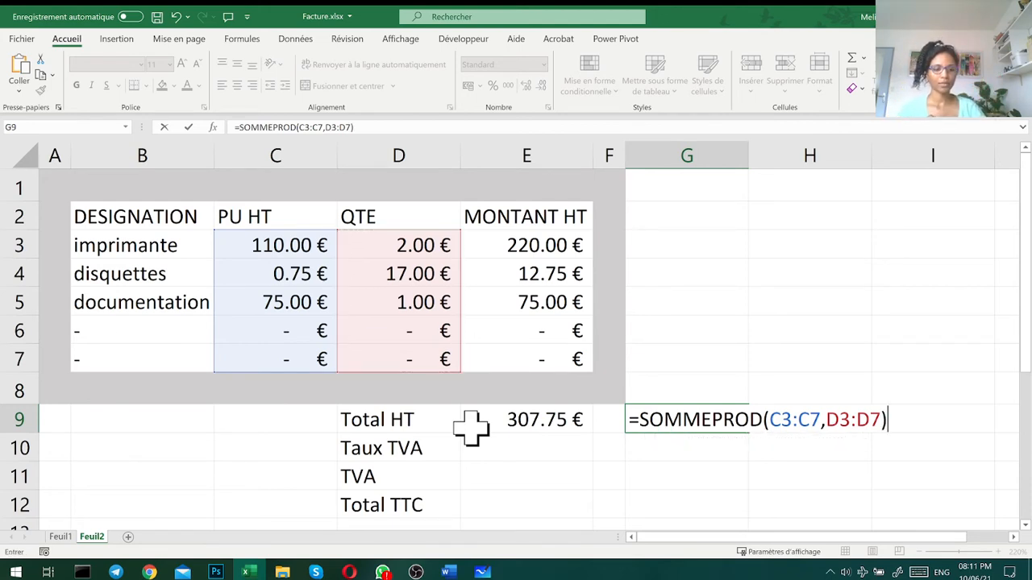
key(Return)
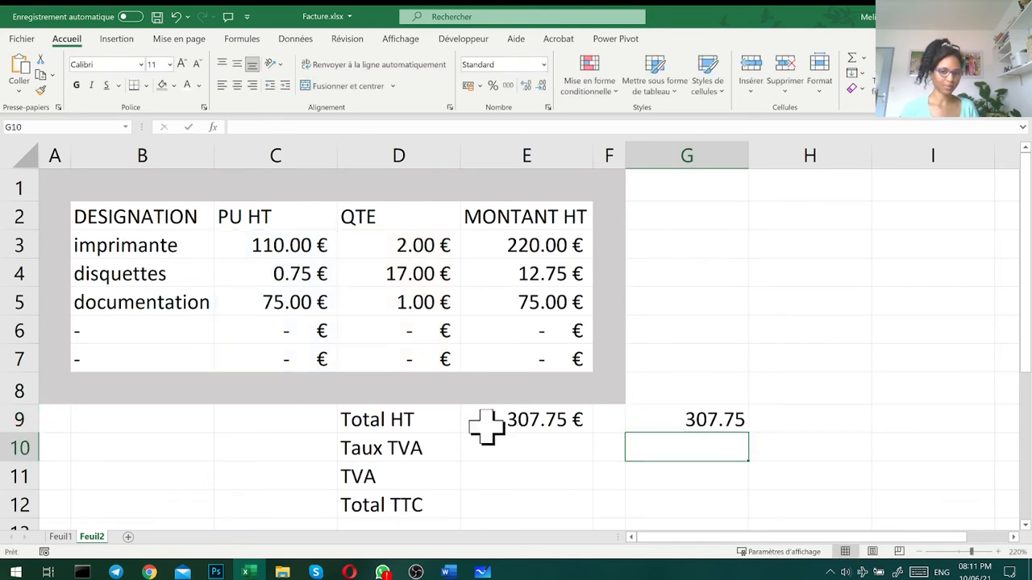
- Format the QTE values in D3:D7 as Nombre with no decimal places
drag(408, 239, 403, 361)
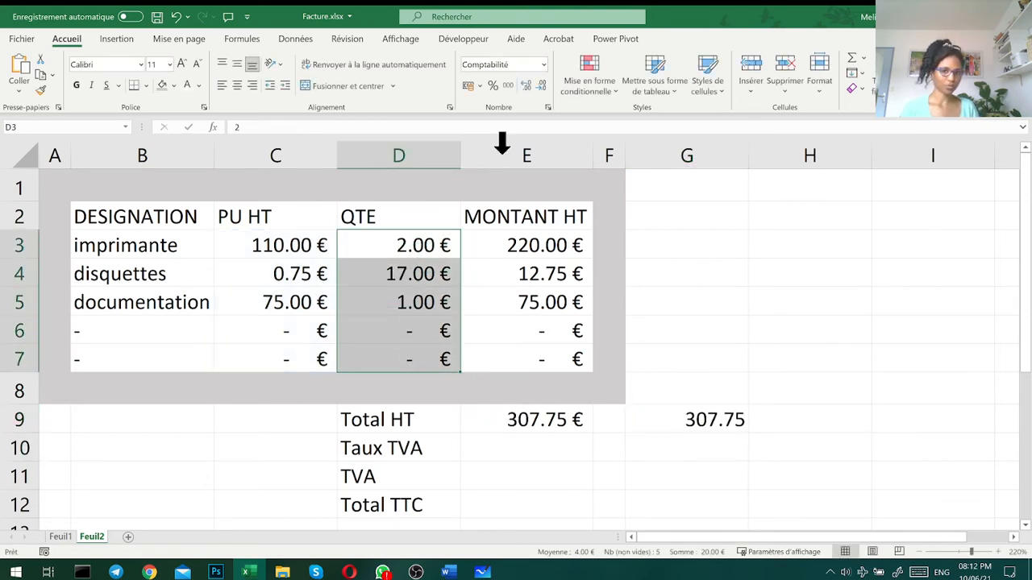
click(479, 86)
click(543, 64)
click(546, 346)
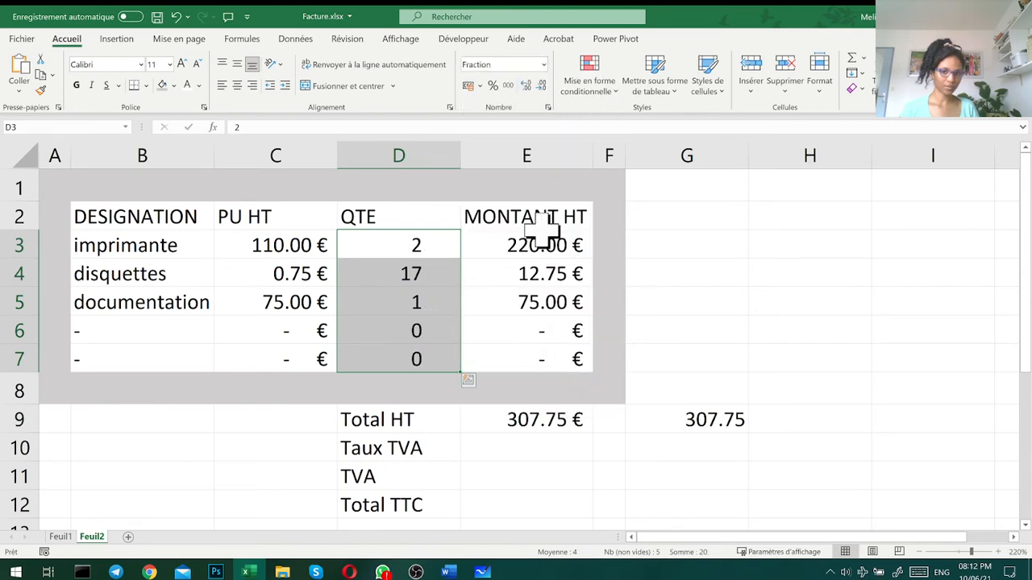
click(543, 64)
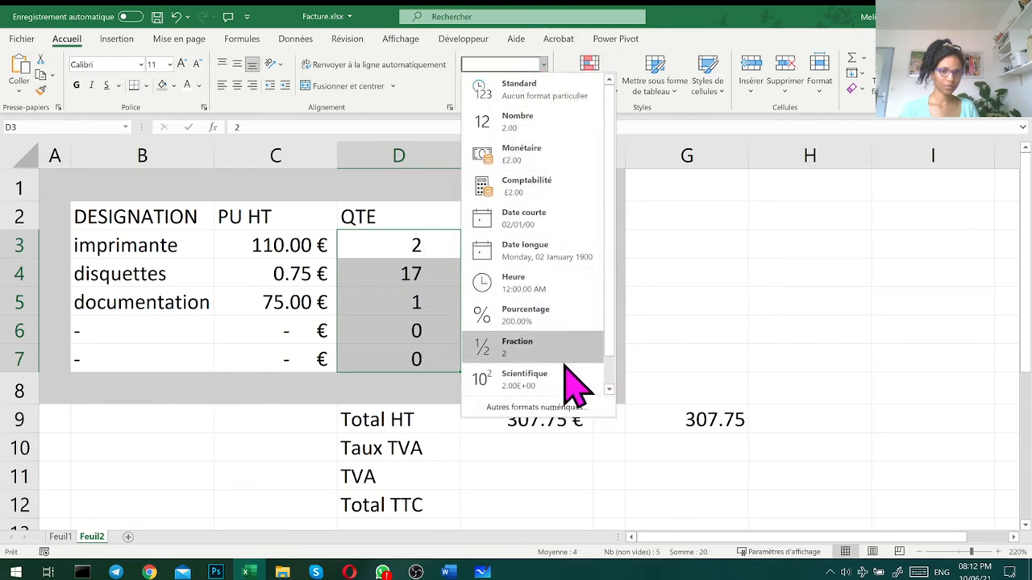
click(571, 121)
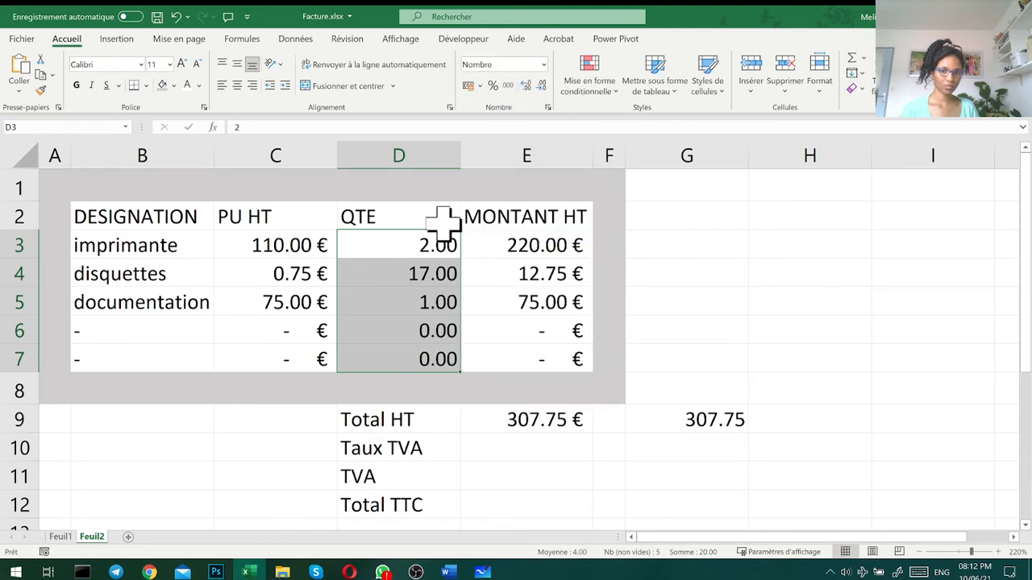
click(541, 85)
click(541, 85)
- Center the QTE values in D3:D7 horizontally and vertically
click(237, 85)
click(237, 64)
click(766, 293)
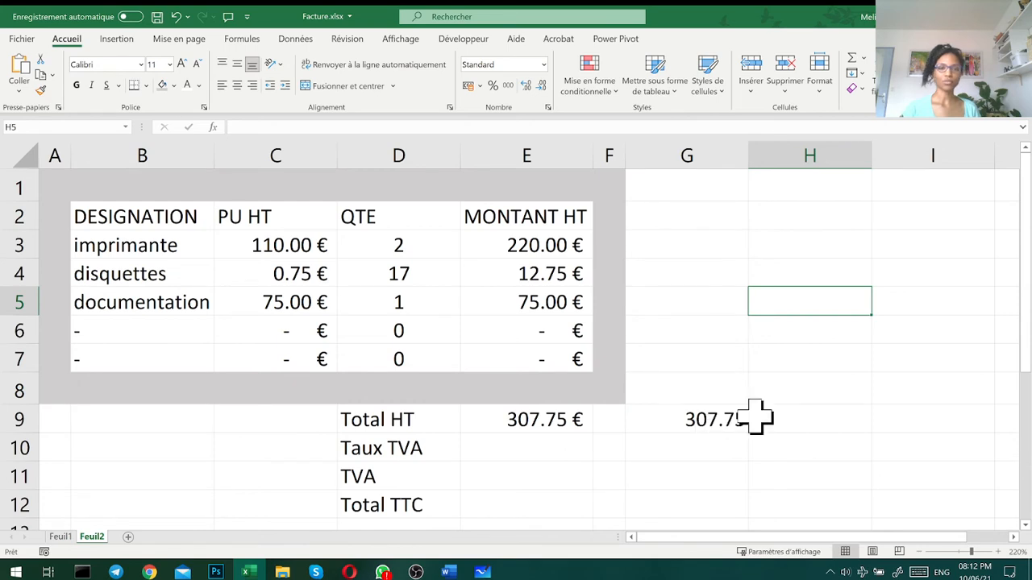
- Enter 19.60 in E10 beside Taux TVA and apply the percentage format to the cell
click(543, 449)
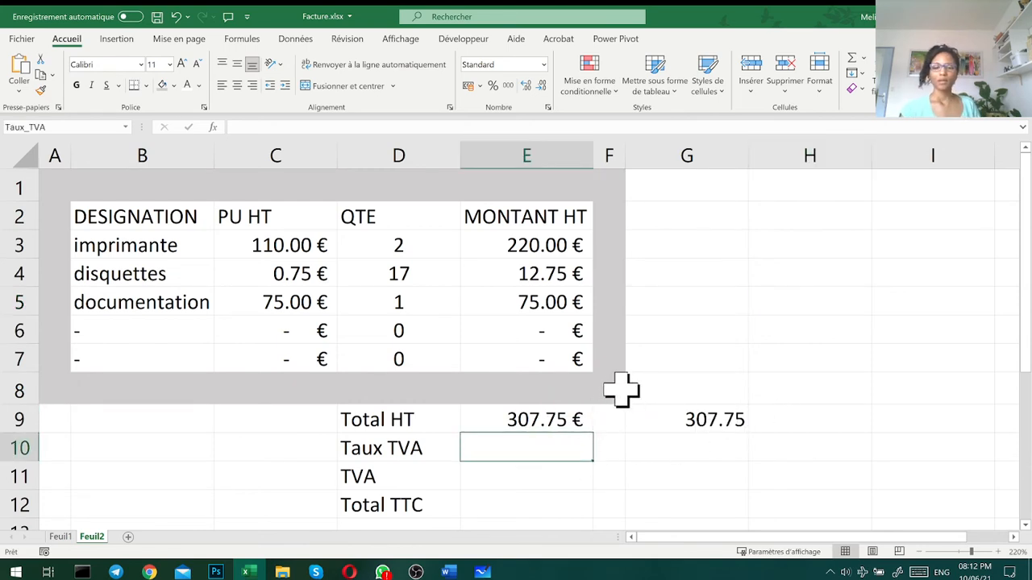
text(1)
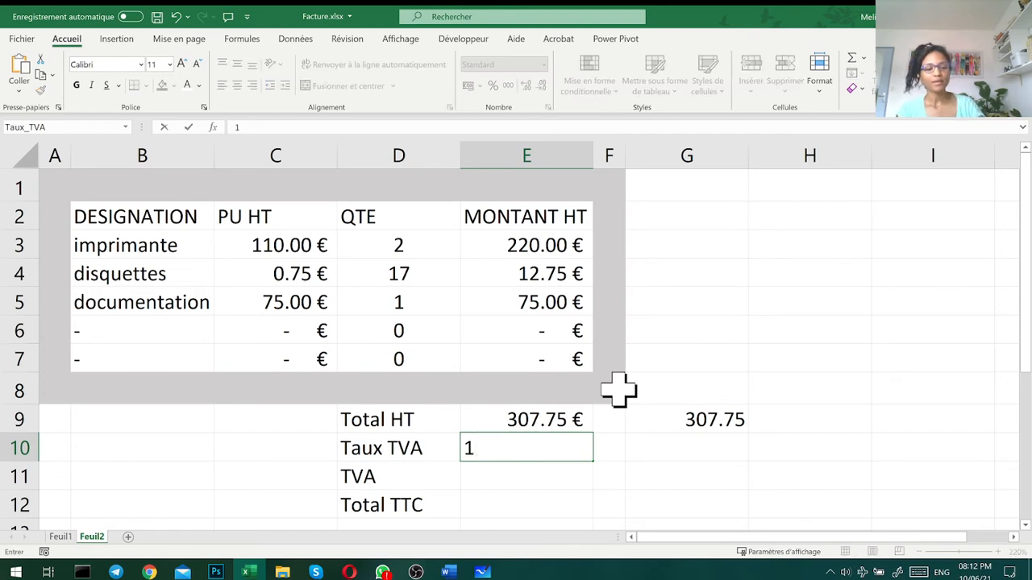
text(9.60)
key(Return)
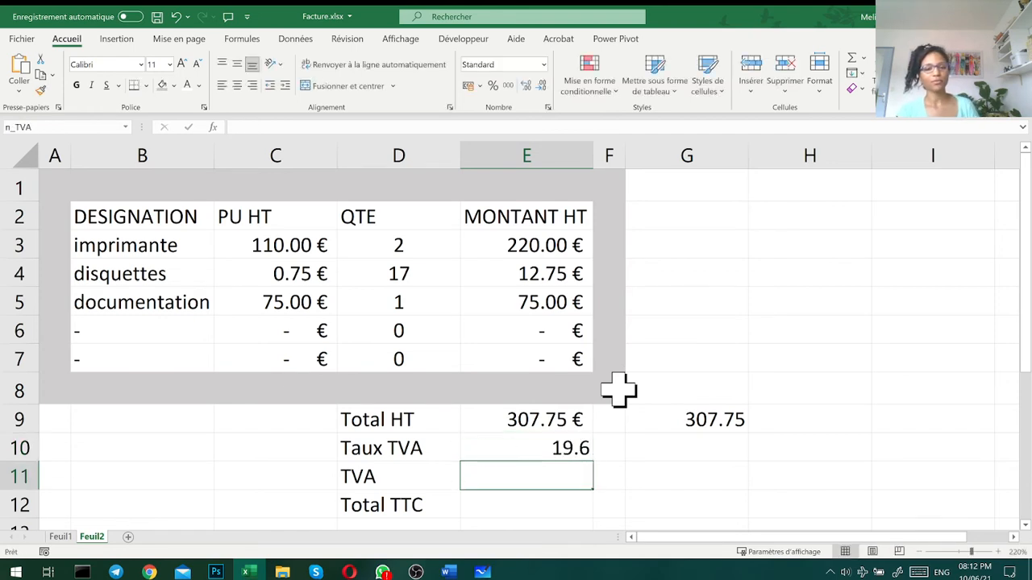
click(538, 453)
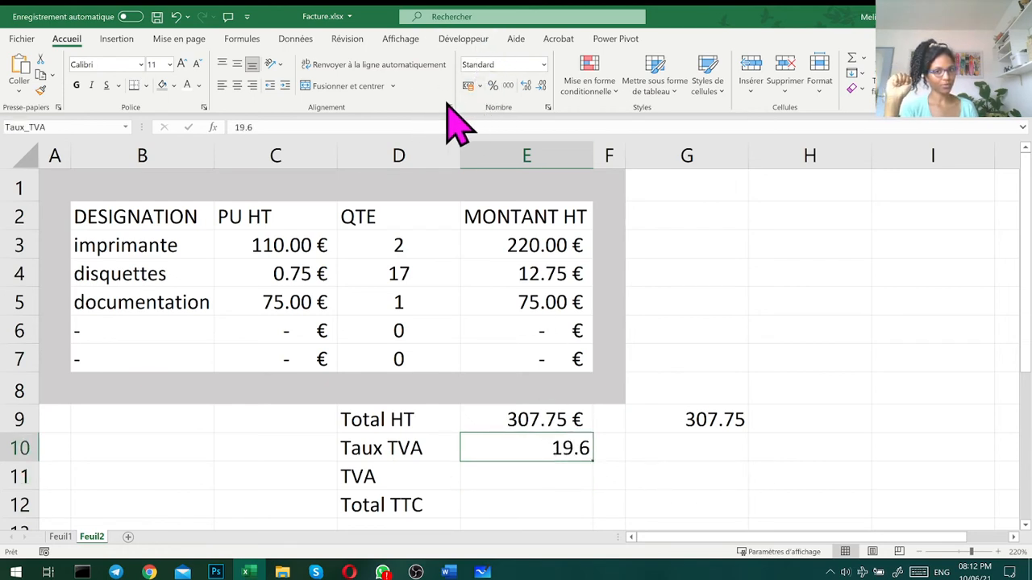
click(492, 85)
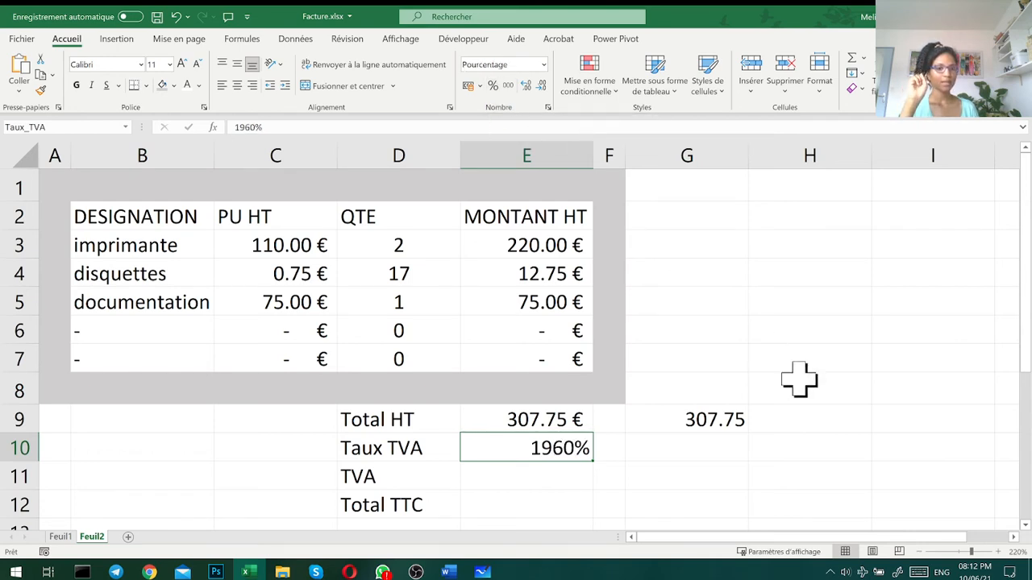
- Replace the Taux TVA value in E10 with 19.6%
click(545, 474)
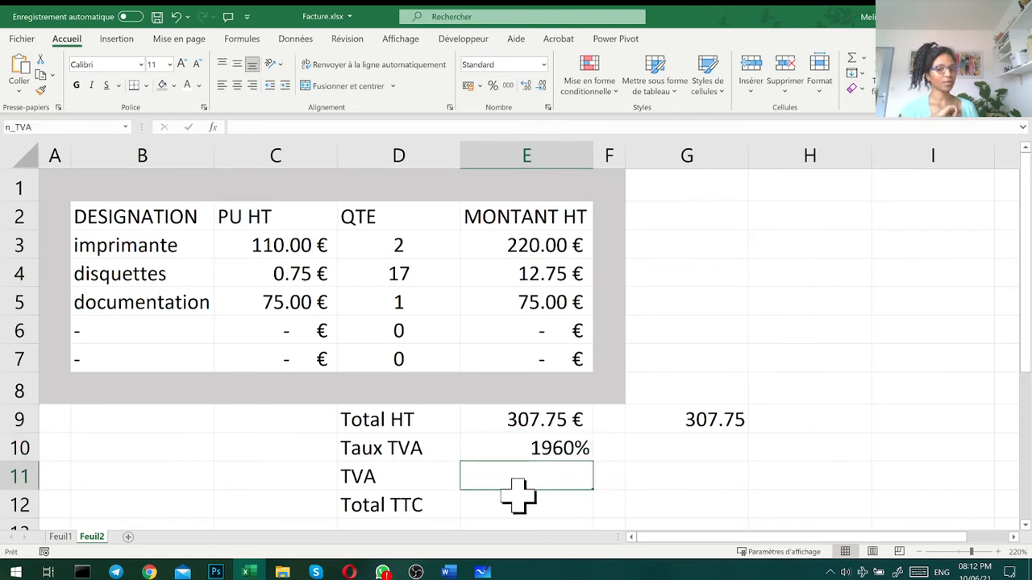
click(482, 446)
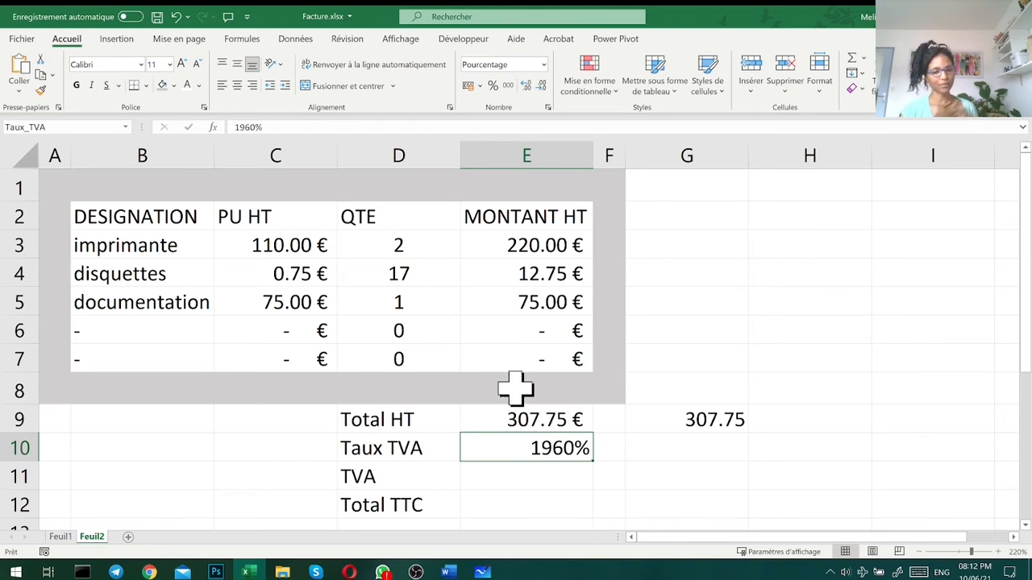
text(10)
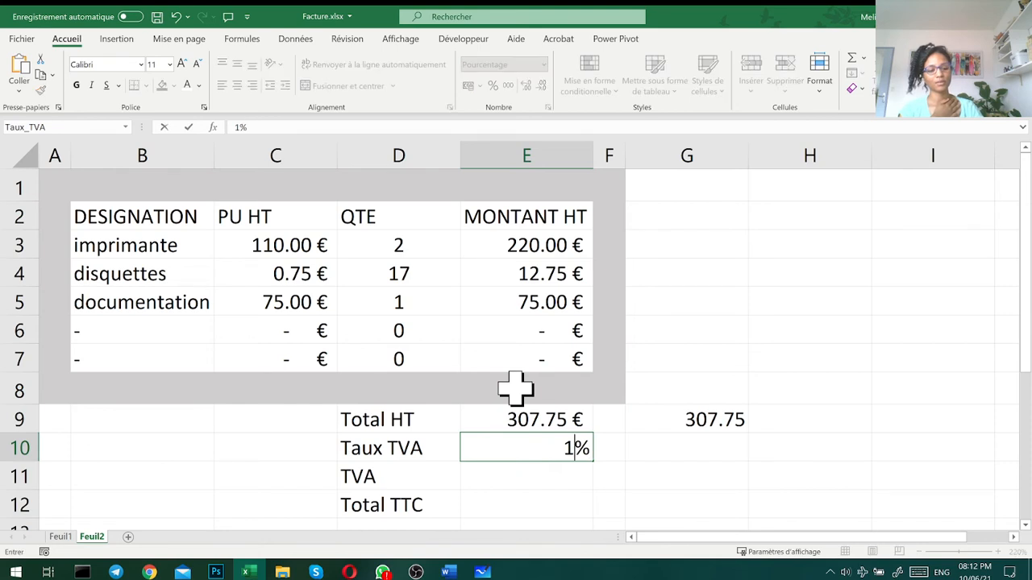
key(BackSpace)
text(9.6)
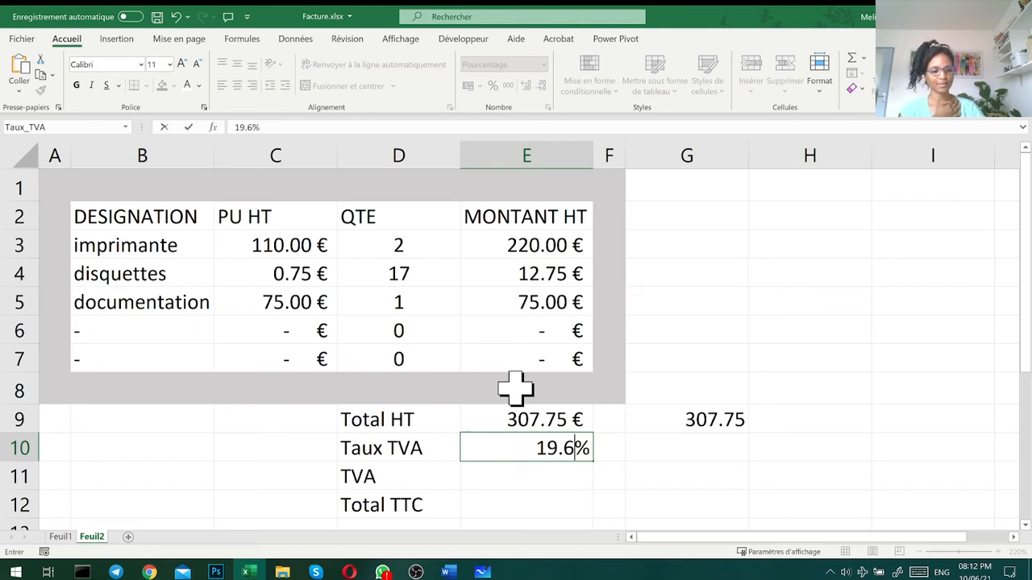
key(Return)
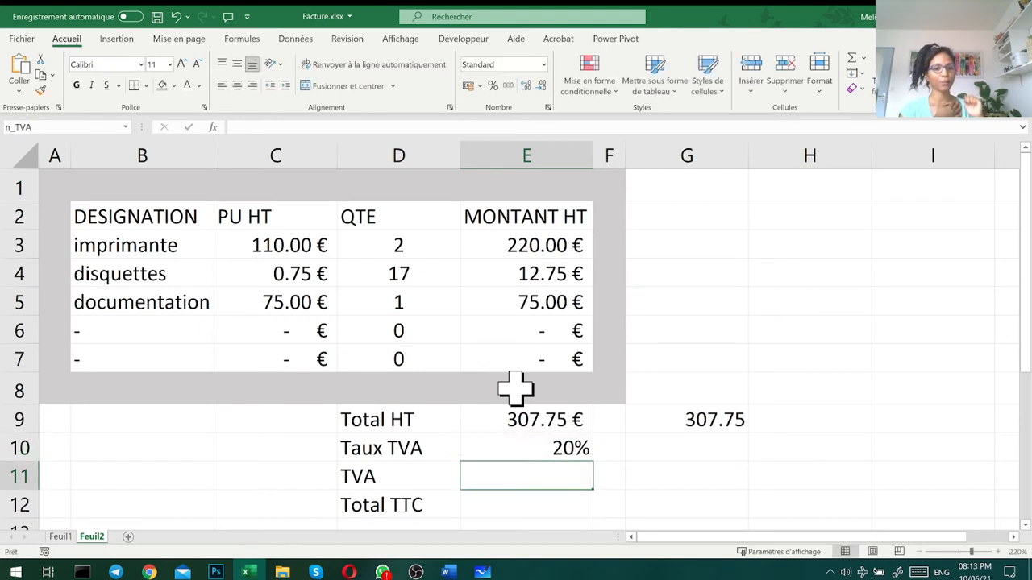
- Display the Taux TVA percentage in E10 with two decimal places
click(532, 449)
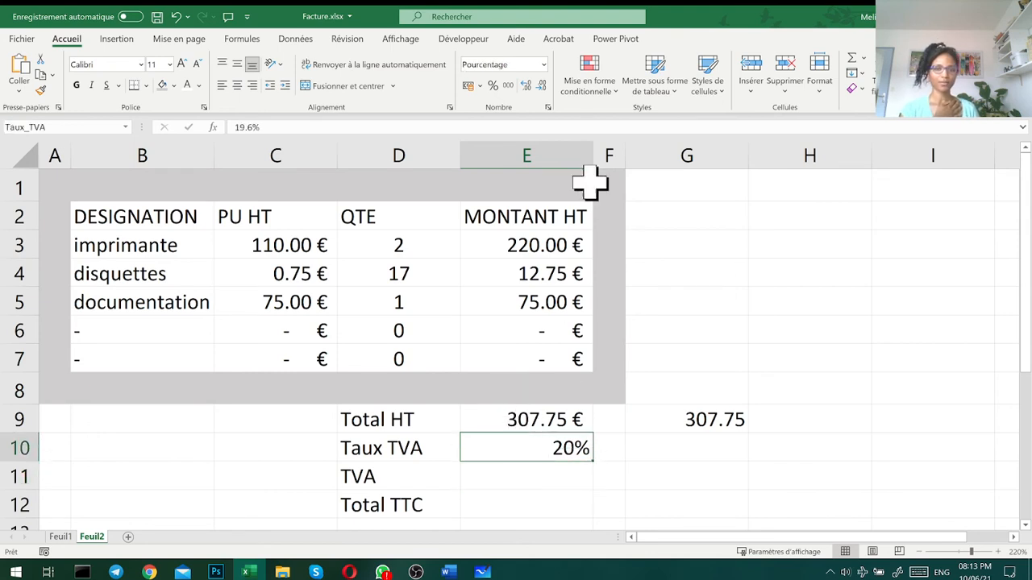
click(529, 82)
click(529, 83)
click(698, 479)
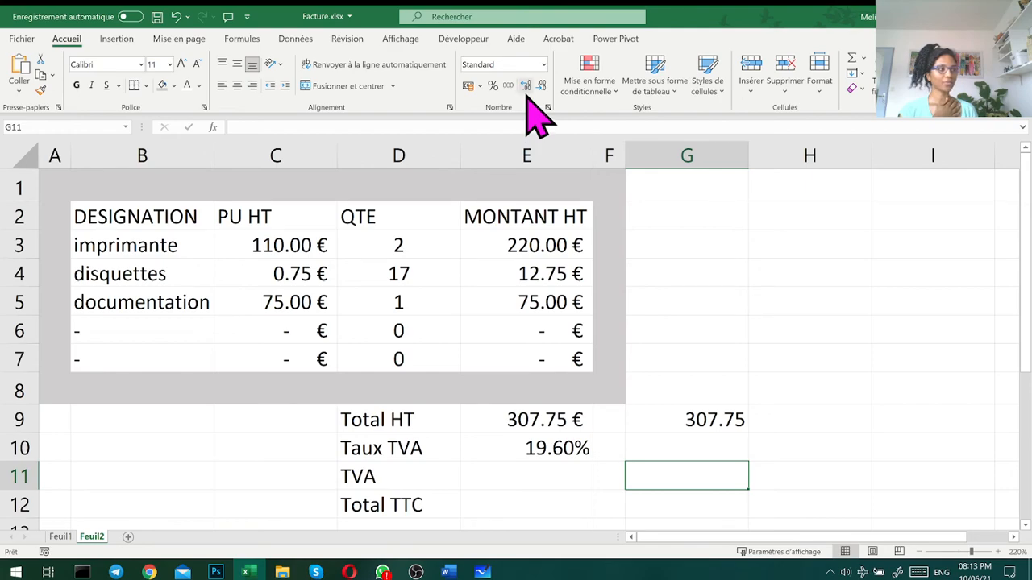
- Calculate the TVA amount in E11 with the formula =Total_HT*Taux_TVA
key(alt+Tab)
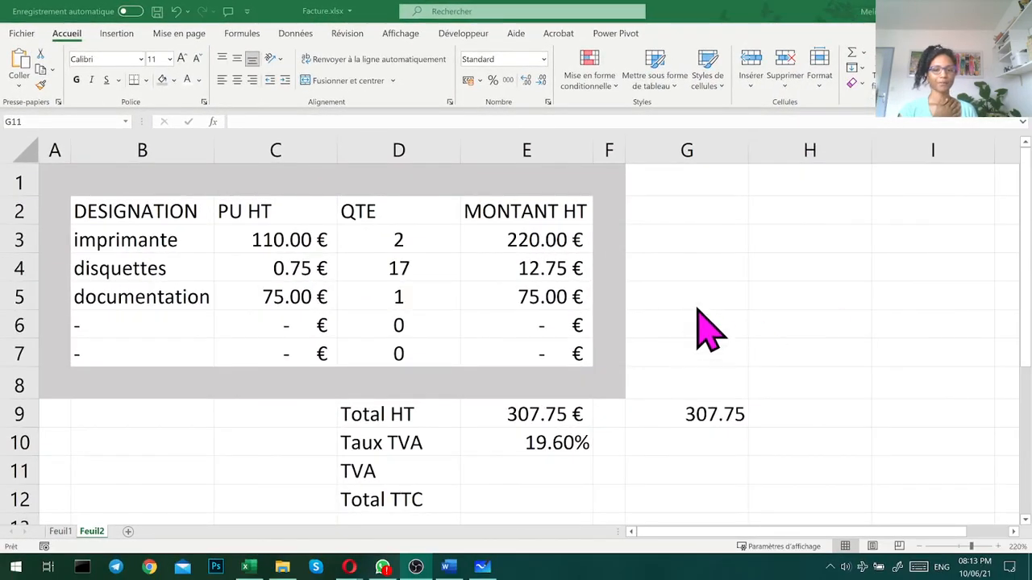
click(507, 475)
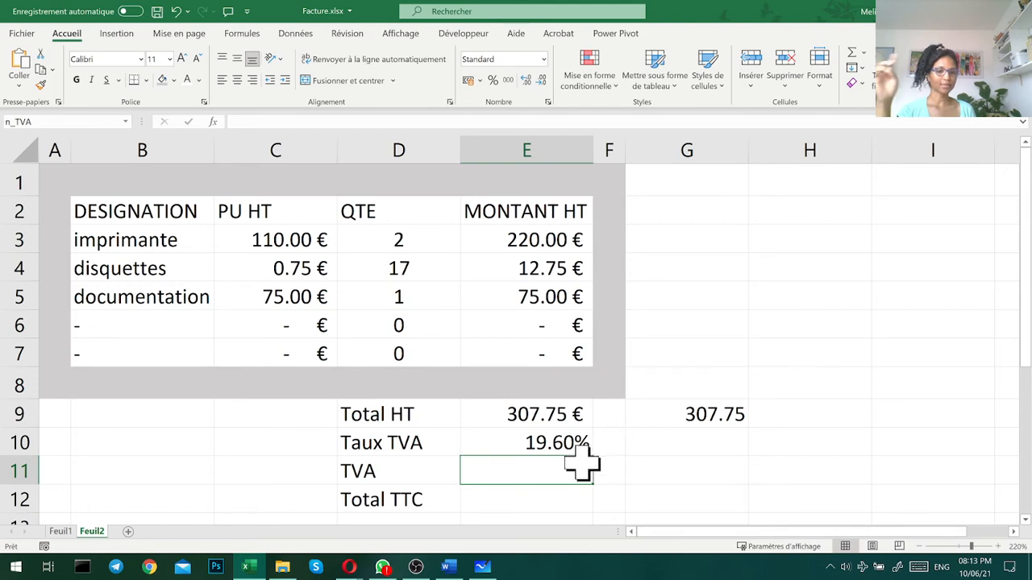
click(524, 439)
click(525, 414)
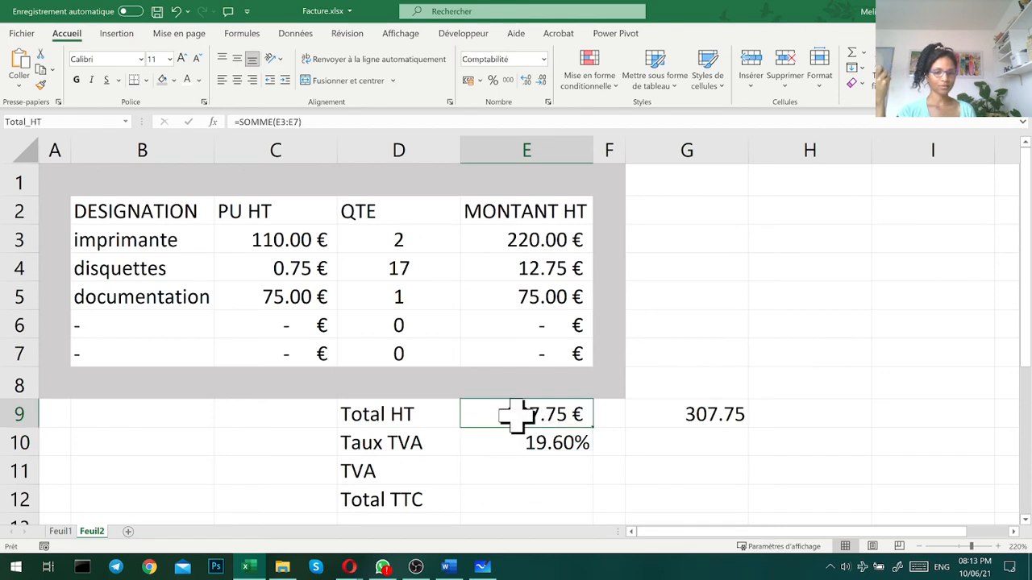
click(510, 468)
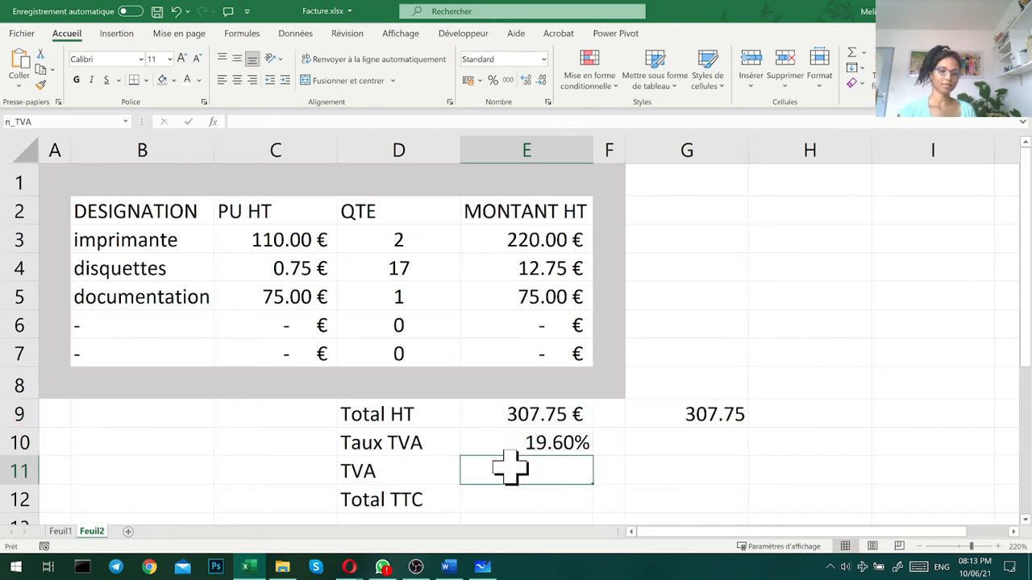
text(=)
click(517, 419)
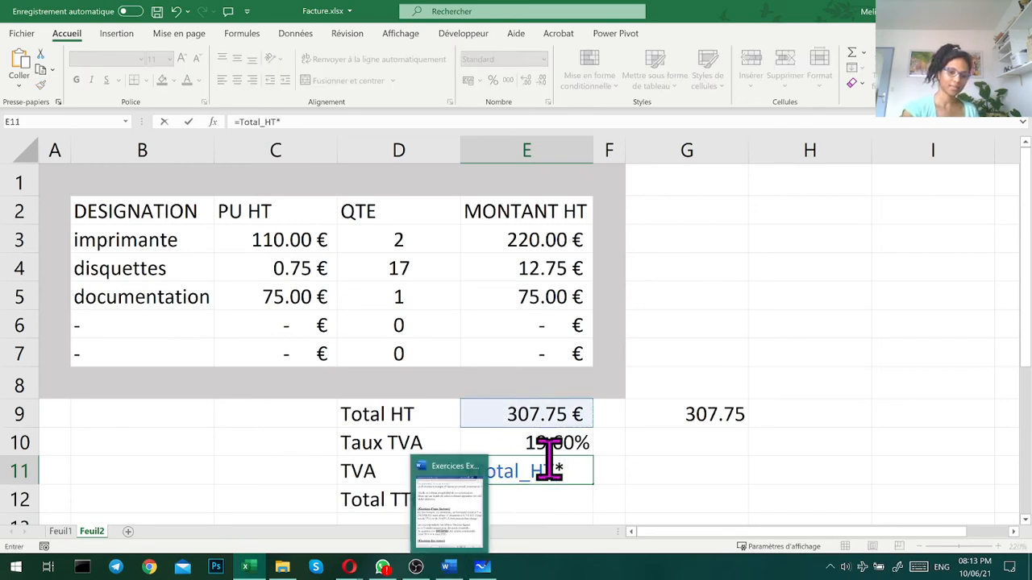
text(*)
click(548, 445)
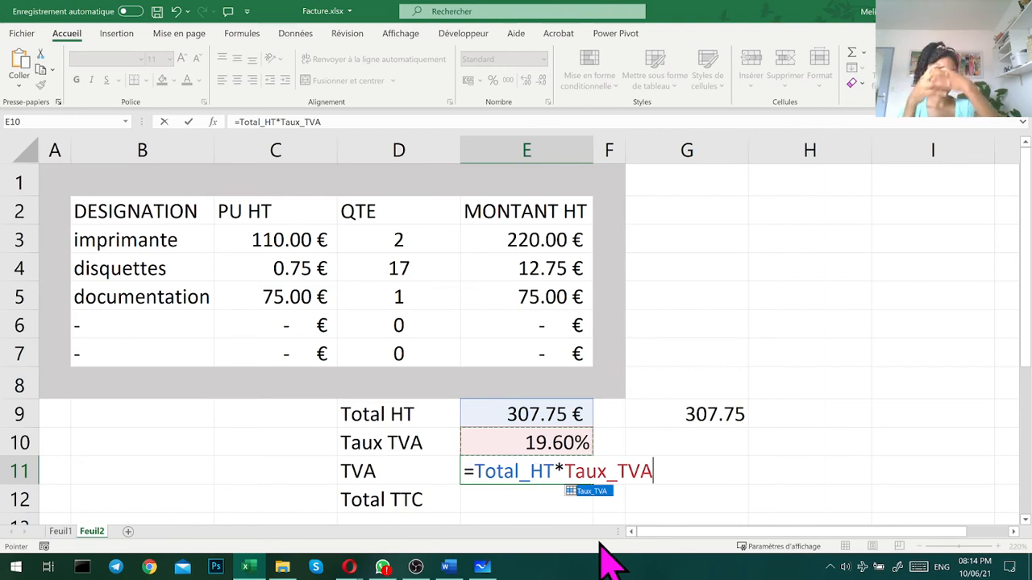
key(Return)
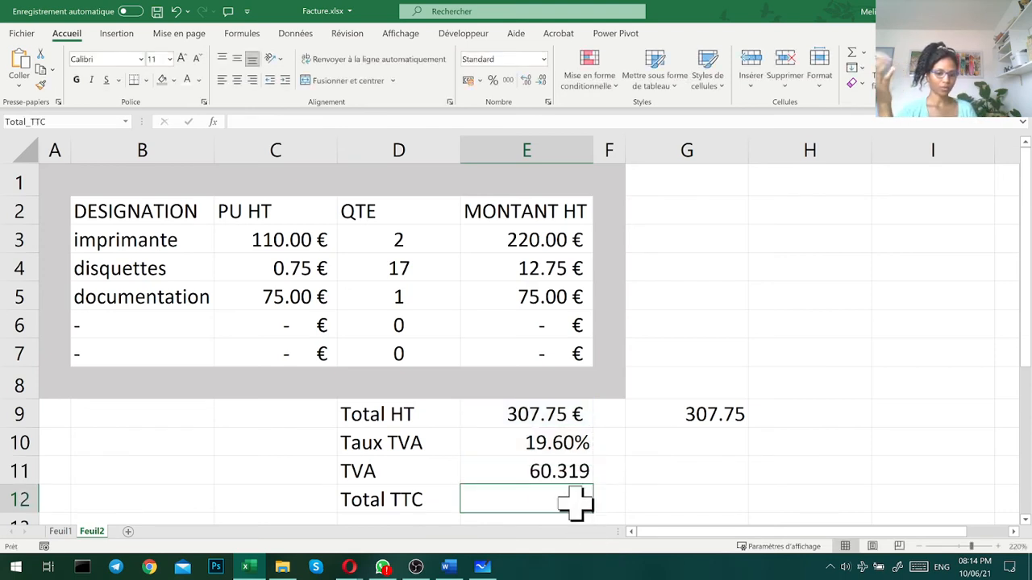
- Calculate Total TTC in E12 with the formula =Total_HT+n_TVA
text(=)
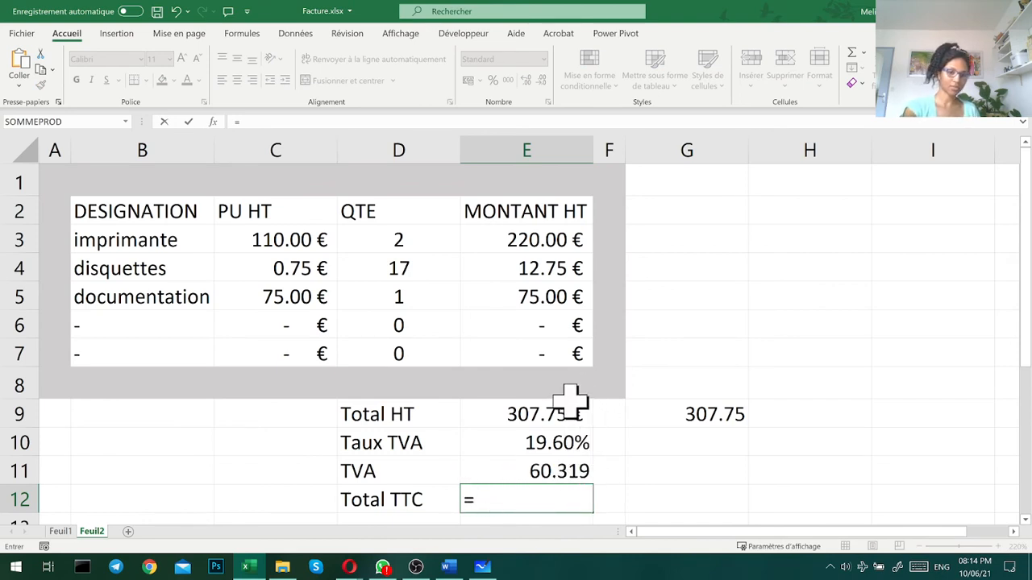
click(546, 409)
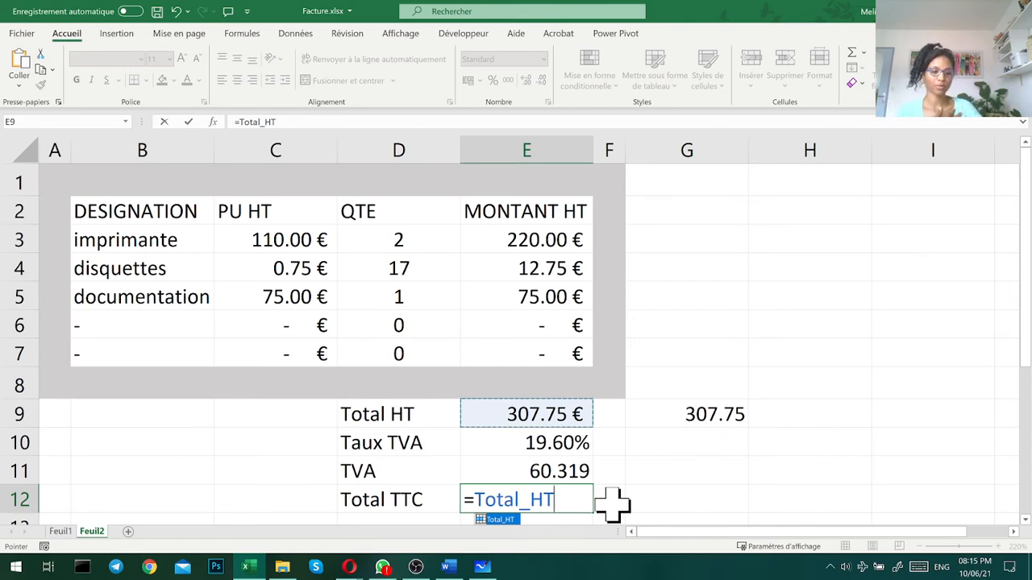
text(+)
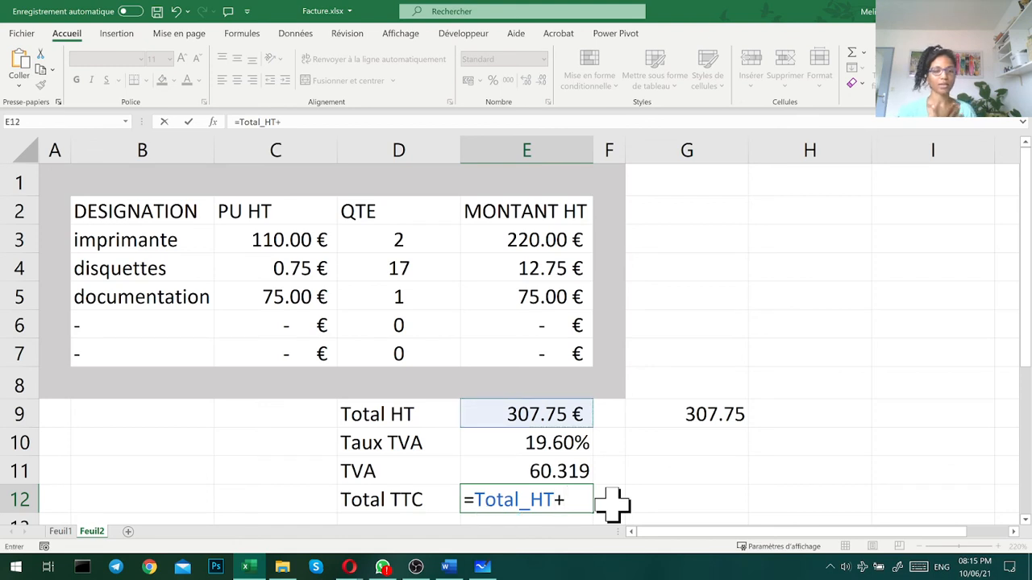
click(572, 472)
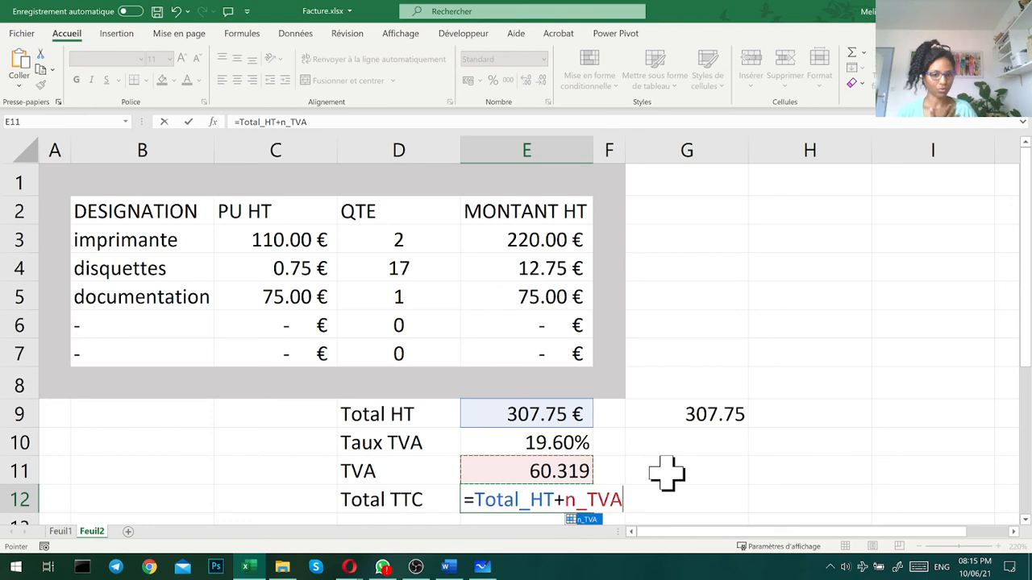
key(Return)
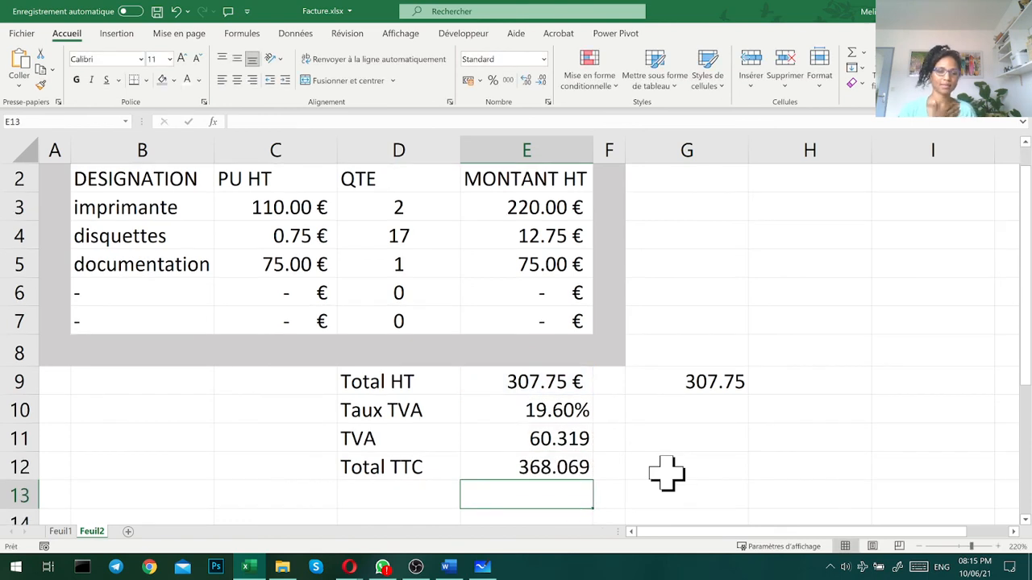
- Apply the € Français (France) accounting format to E11:E12 and to the SOMMEPROD check total in G9
click(575, 472)
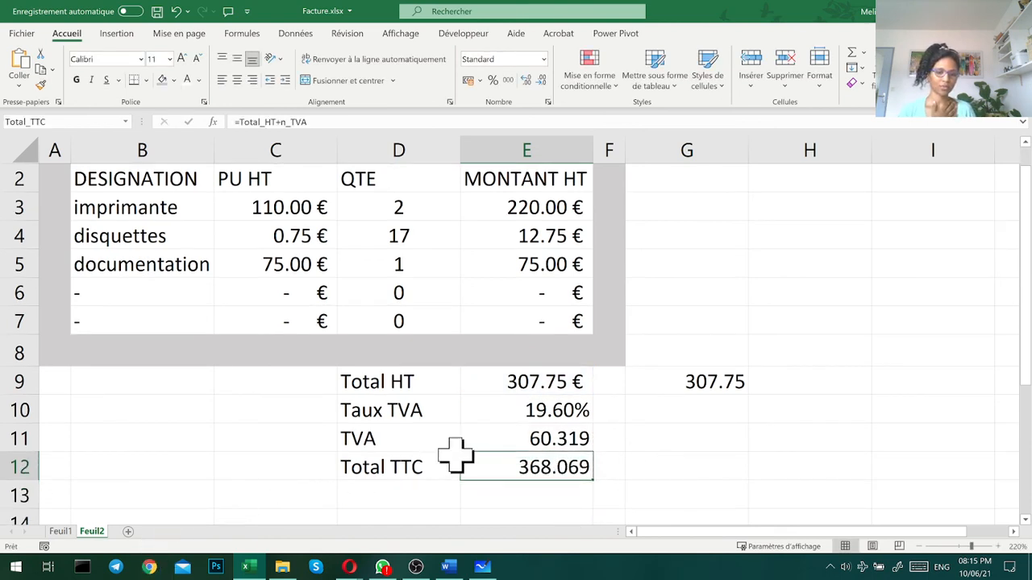
drag(492, 437, 492, 456)
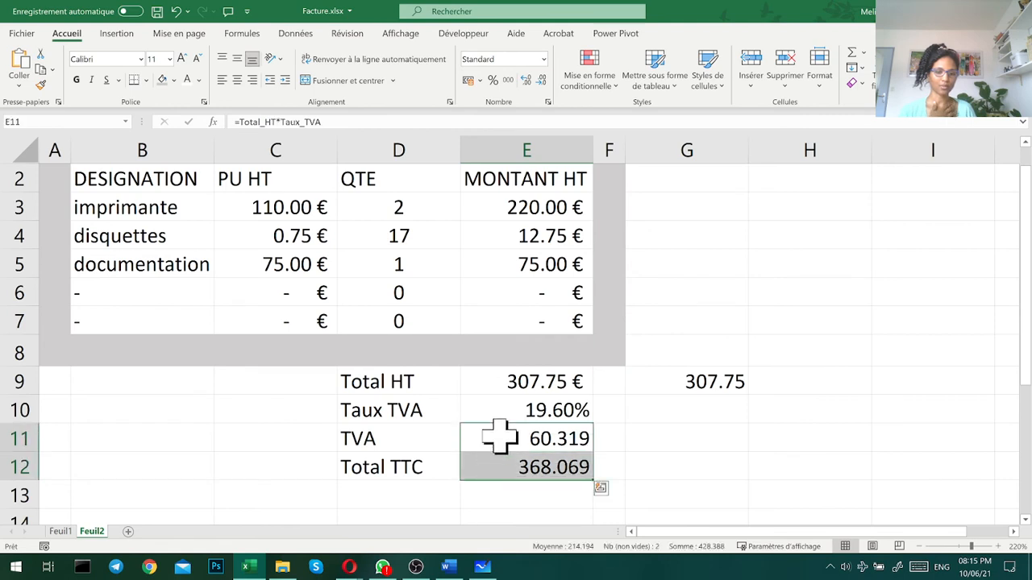
click(479, 81)
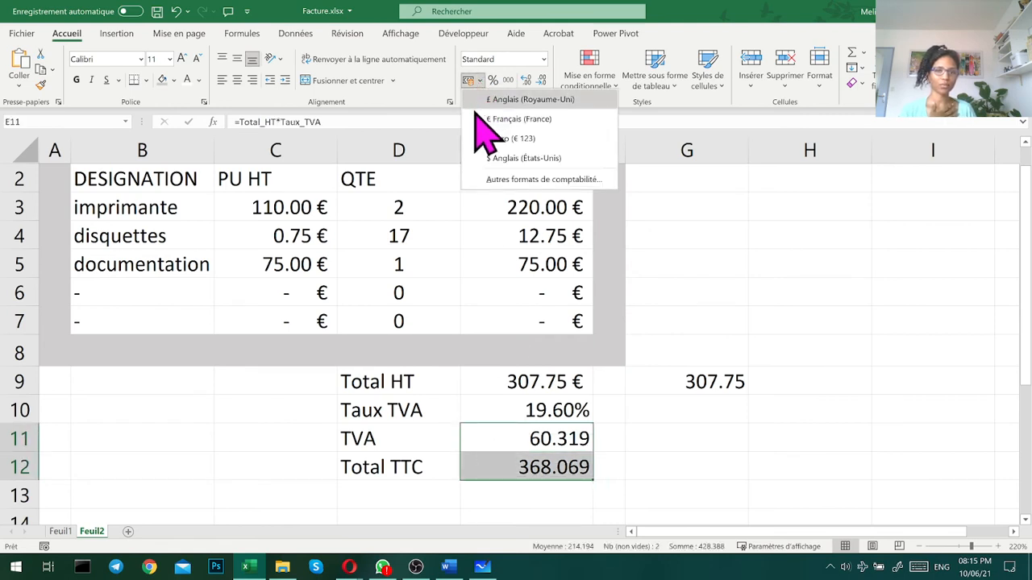
click(484, 118)
click(703, 385)
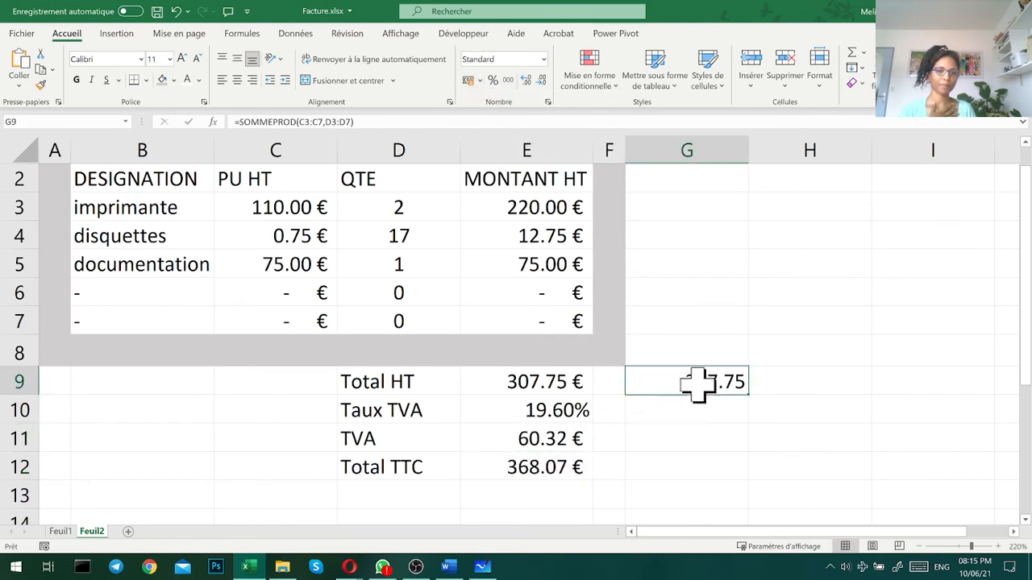
click(480, 81)
click(480, 116)
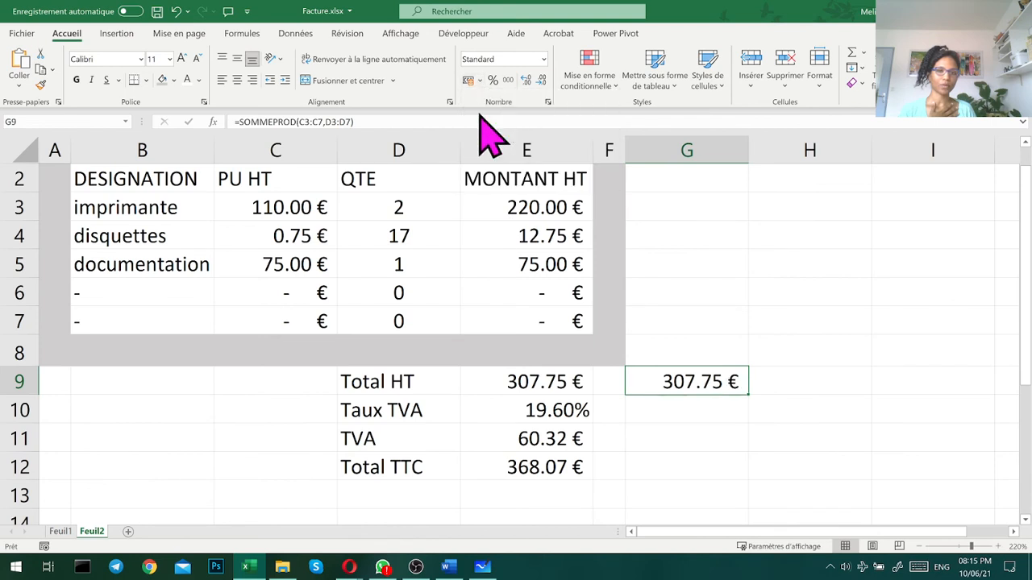
- Look over the finished invoice on Feuil2, view the Feuil1 version for comparison, and return to Feuil2
click(734, 347)
scroll(733, 345, up, 1)
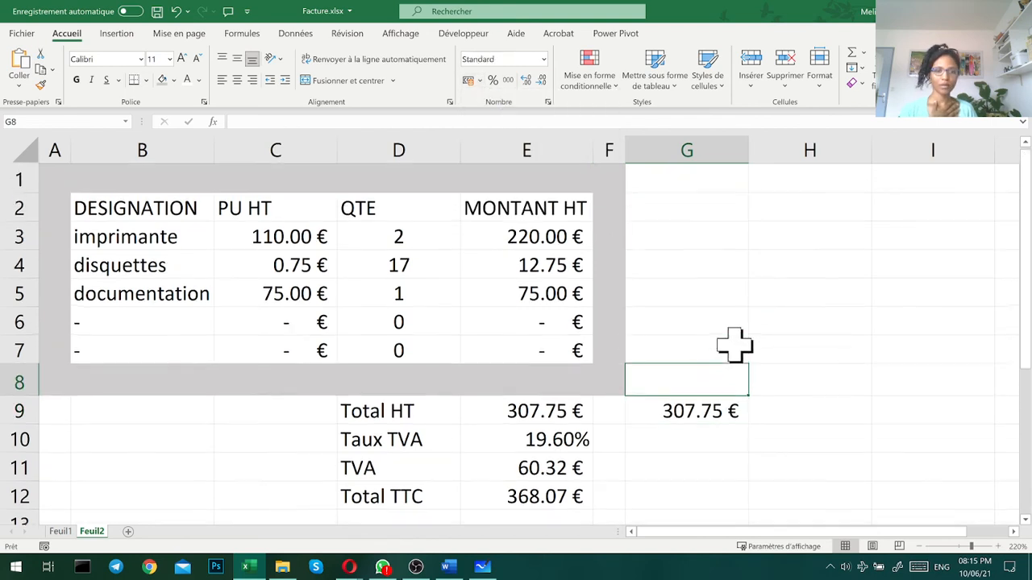
click(87, 533)
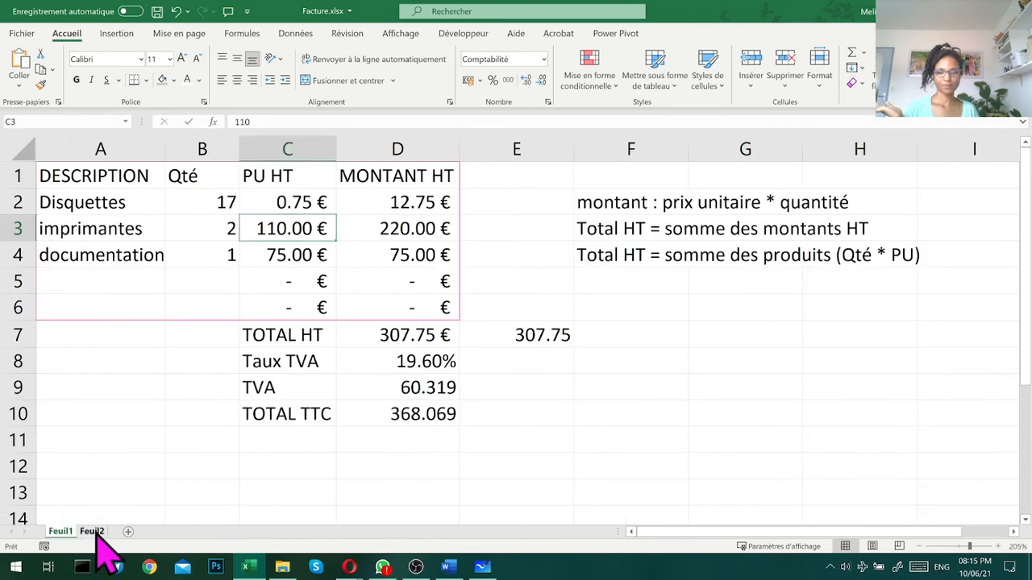
click(92, 533)
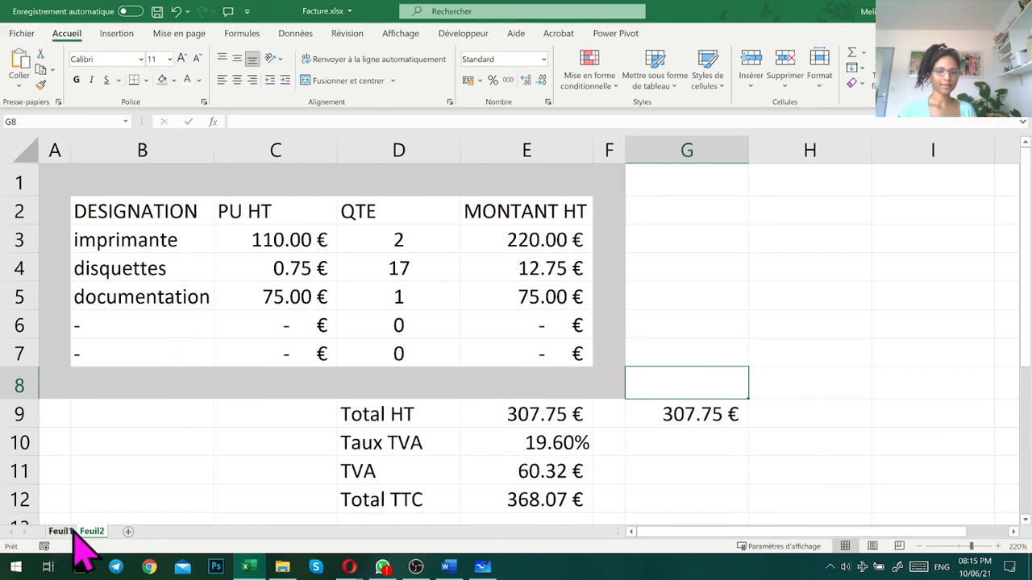
- Display Feuil2 in page layout view and examine the whole page from header to footer
click(872, 546)
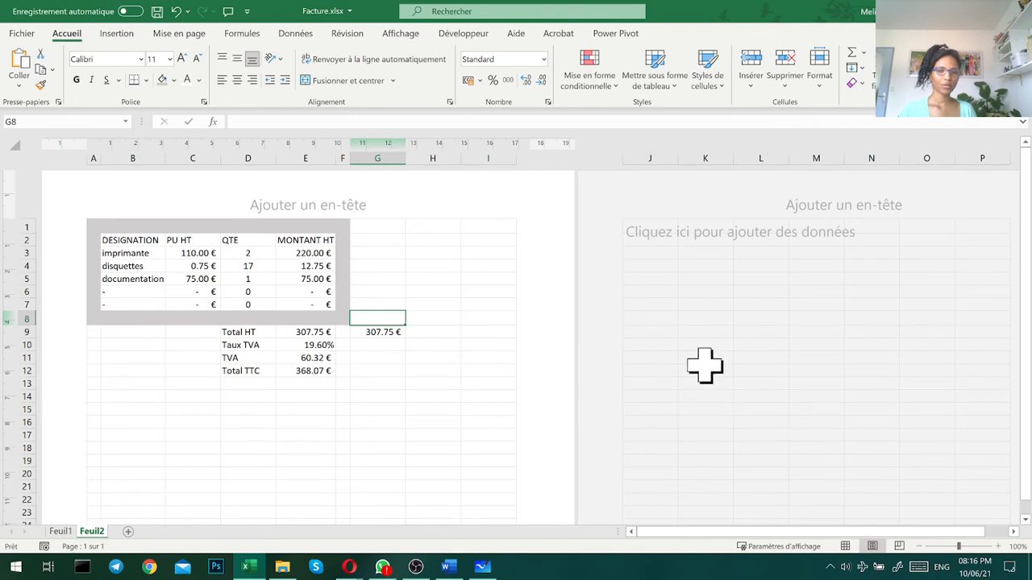
scroll(341, 309, down, 5)
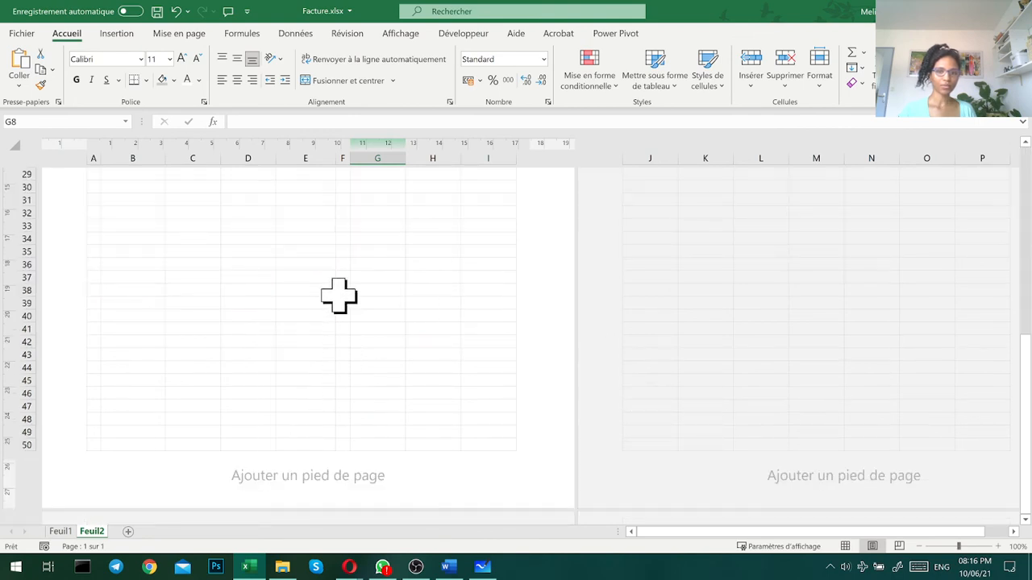
scroll(338, 307, up, 3)
scroll(347, 310, up, 3)
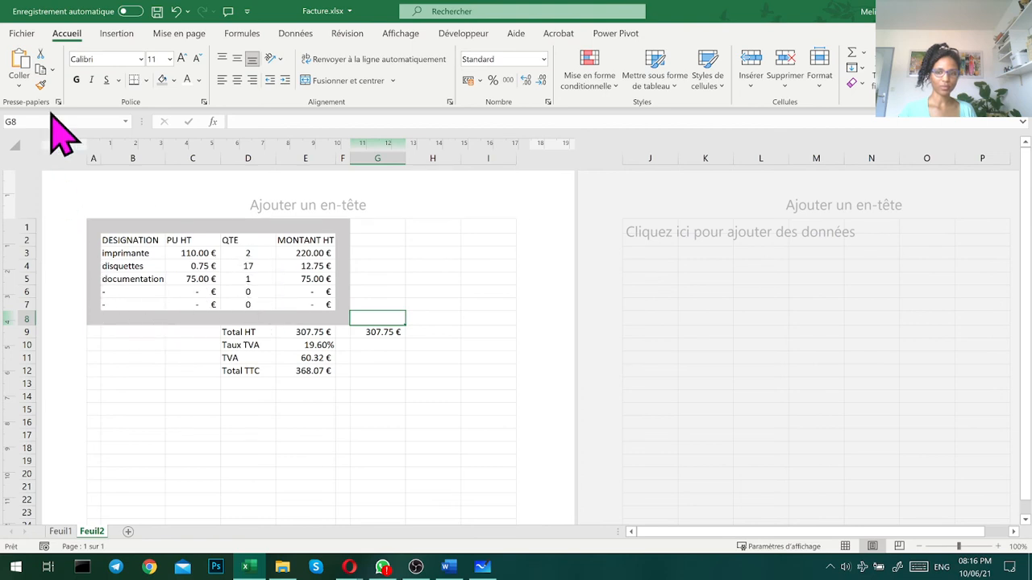
- Open the print settings for Feuil2 and look through the available printers
click(24, 36)
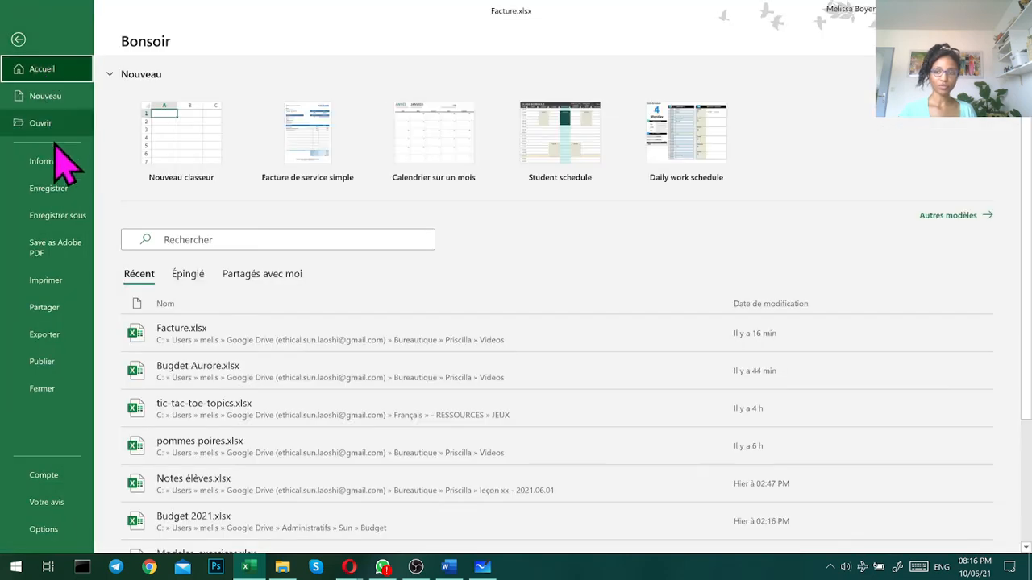
click(51, 248)
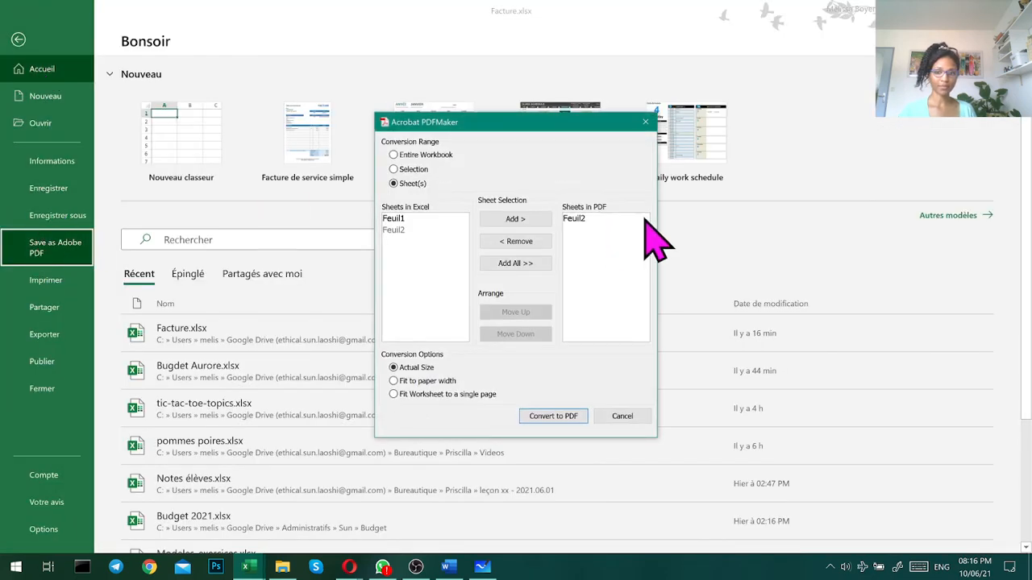
click(649, 121)
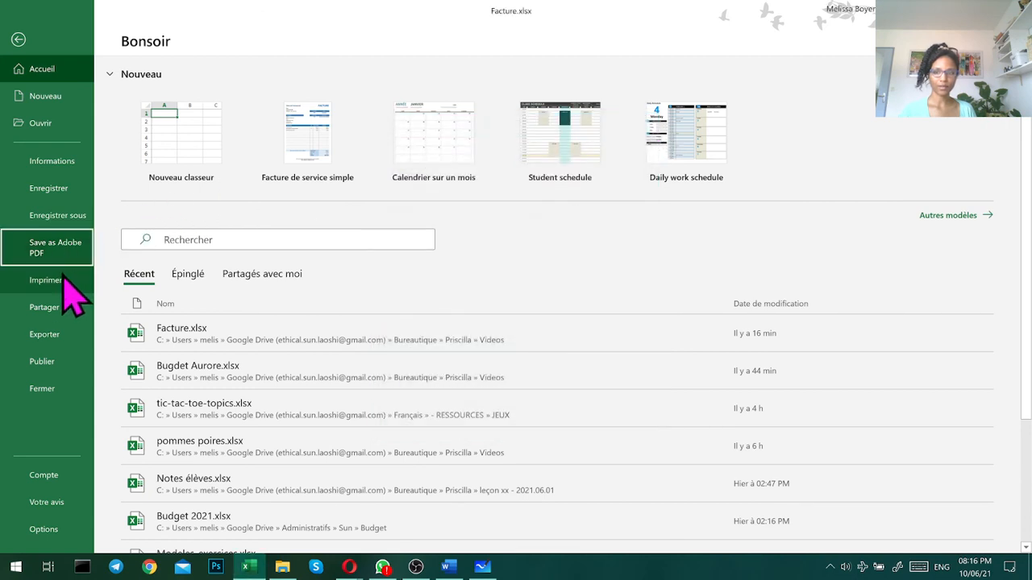
click(16, 278)
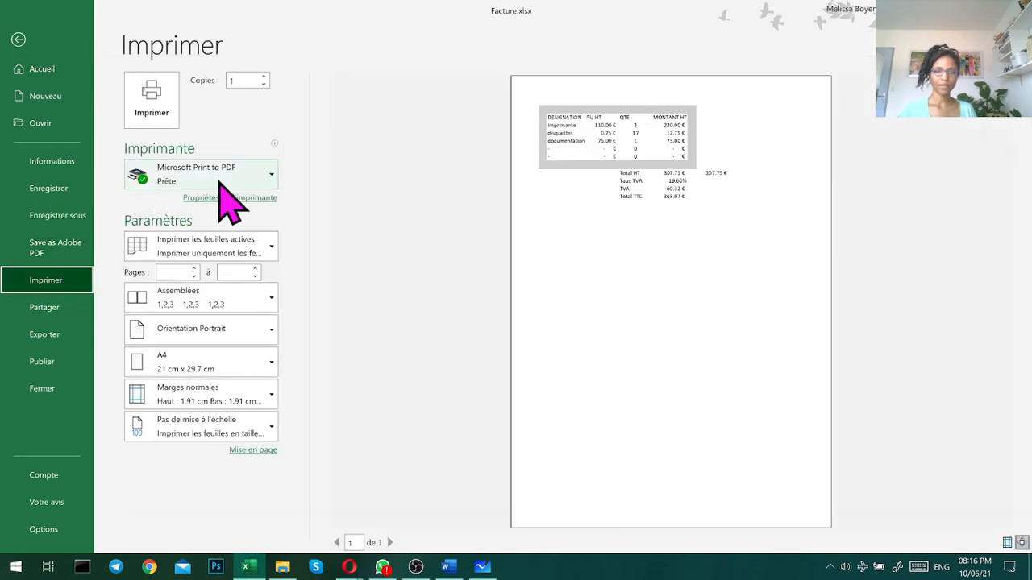
click(218, 174)
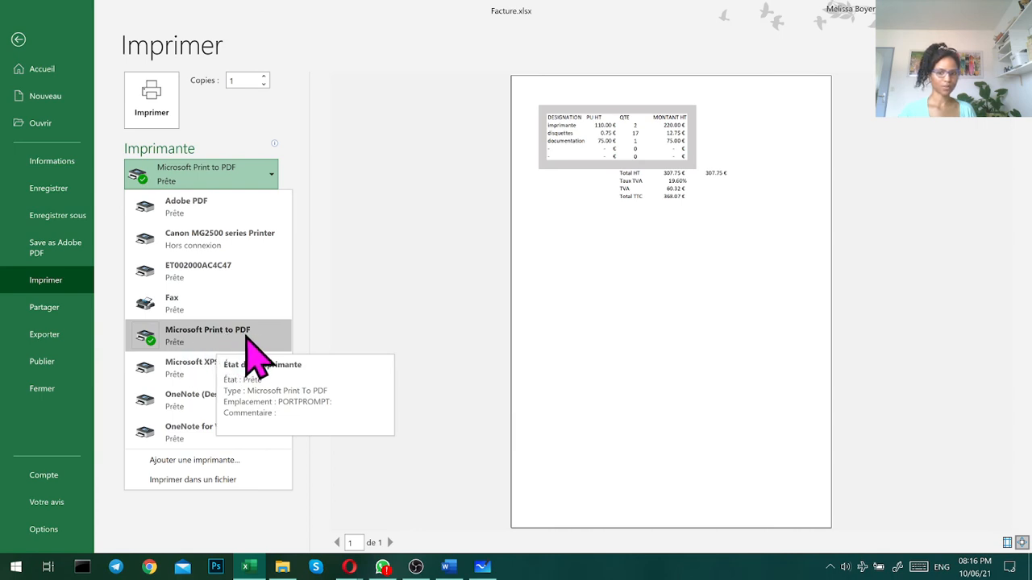
click(330, 321)
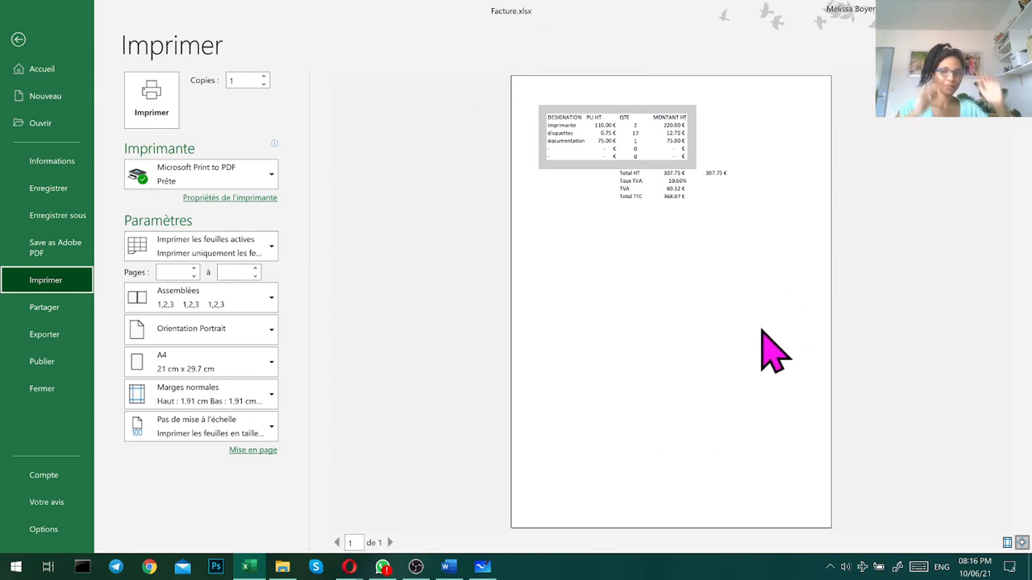
- Review the page orientation choices and the scaling options in the print settings
click(218, 338)
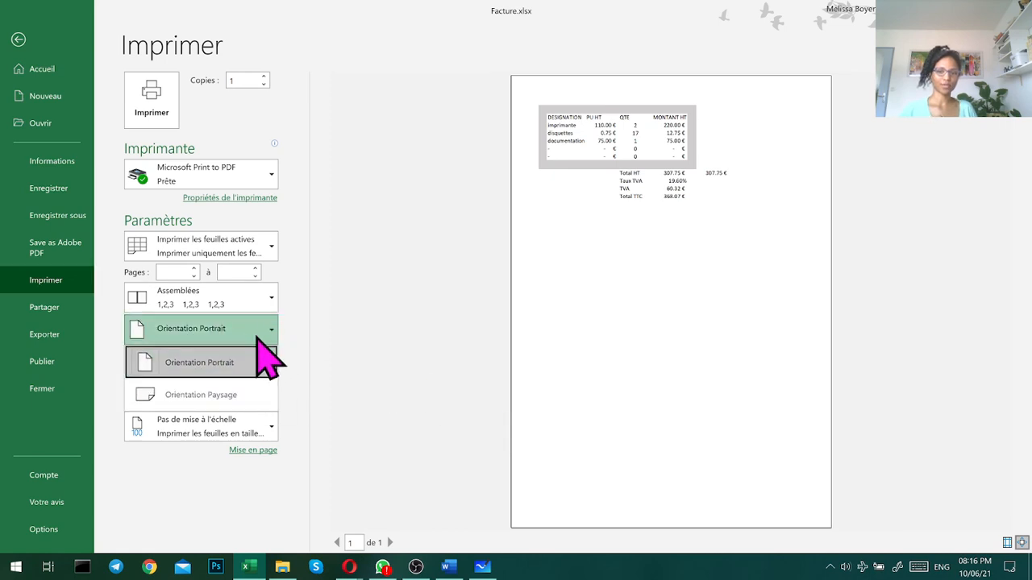
click(365, 355)
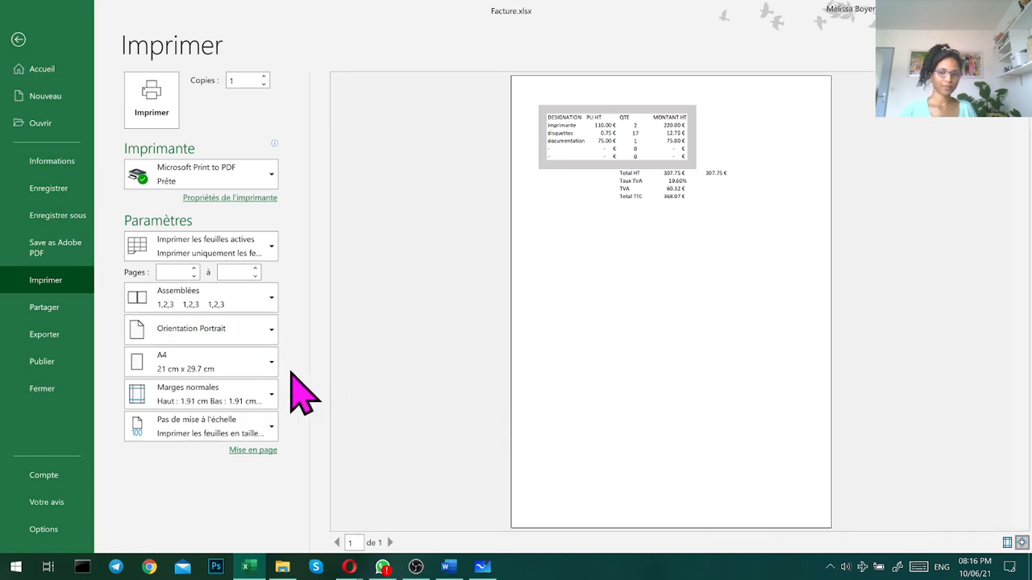
click(251, 427)
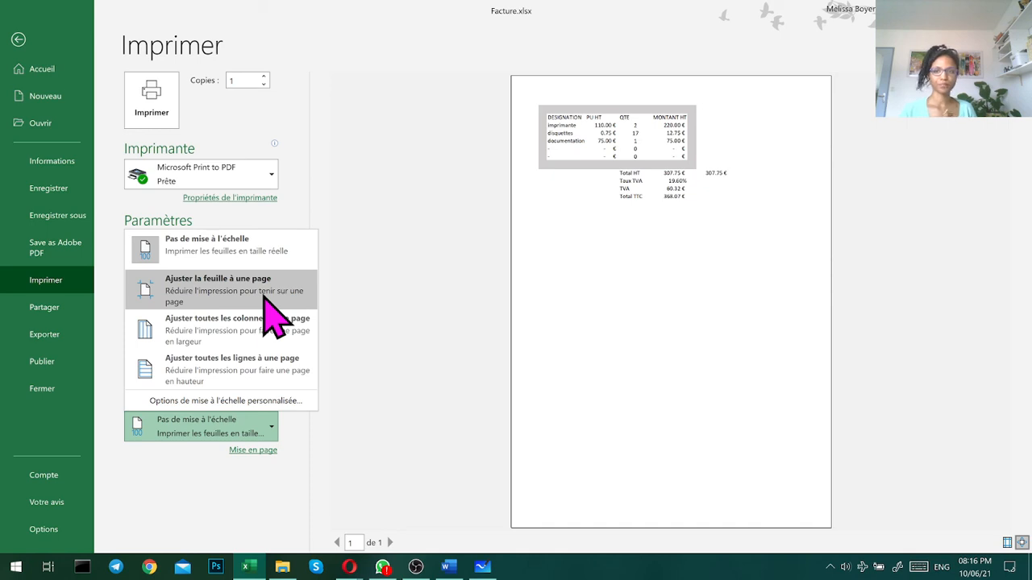
click(368, 261)
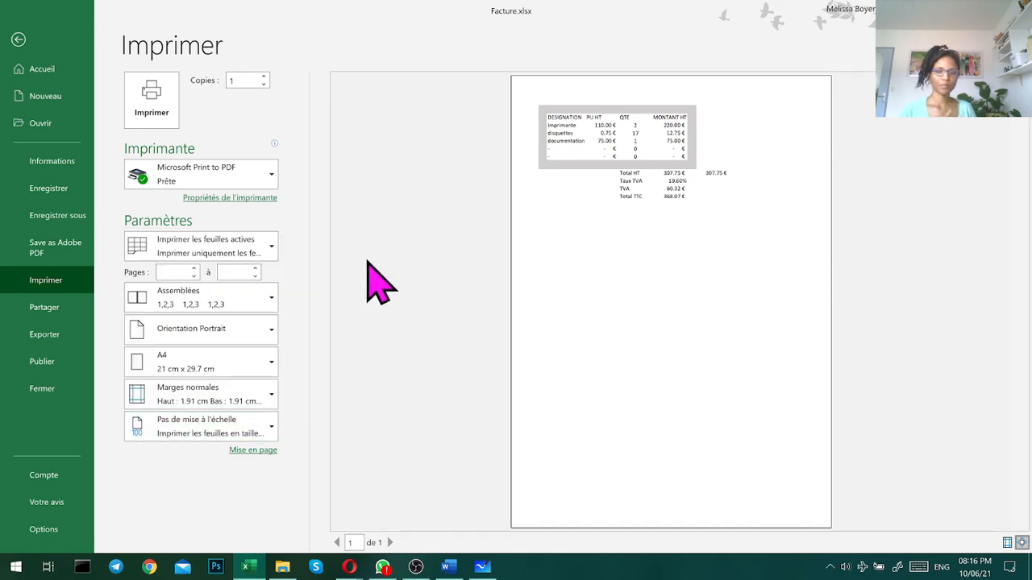
- Print Feuil2 with Microsoft Print to PDF and choose the Videos subfolder of the student's folder under Bureautique as the save location
click(157, 94)
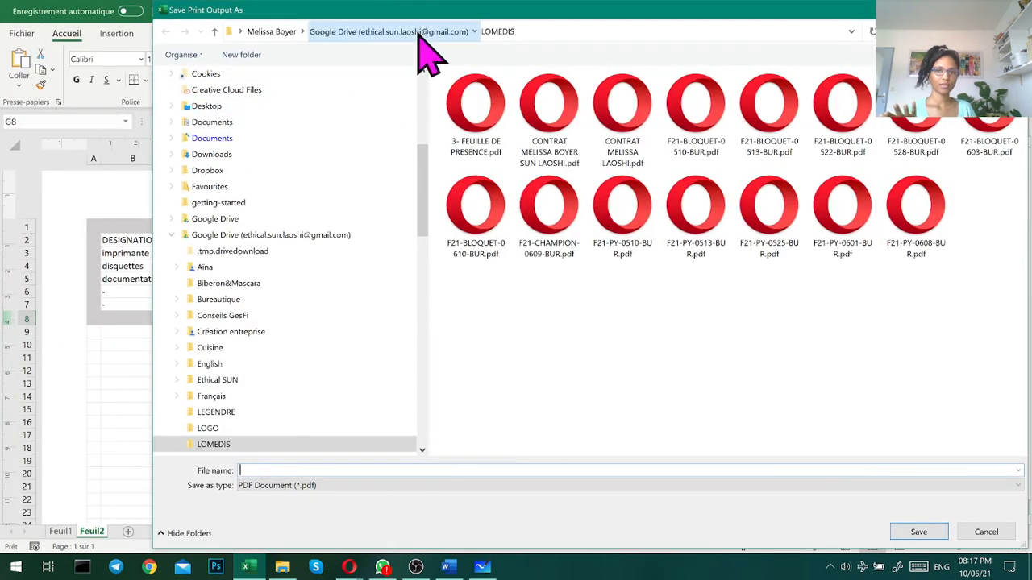
click(388, 32)
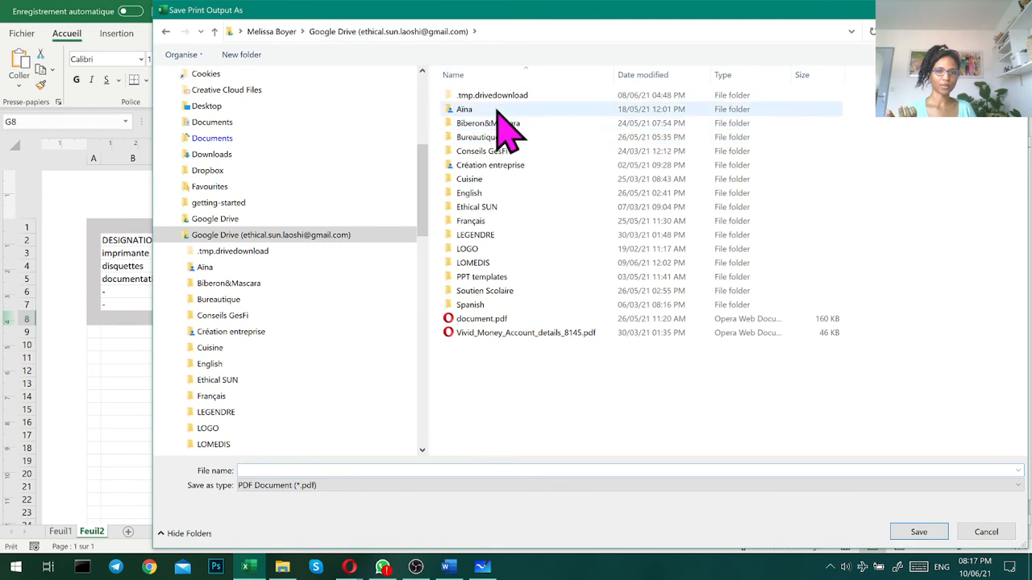
click(487, 151)
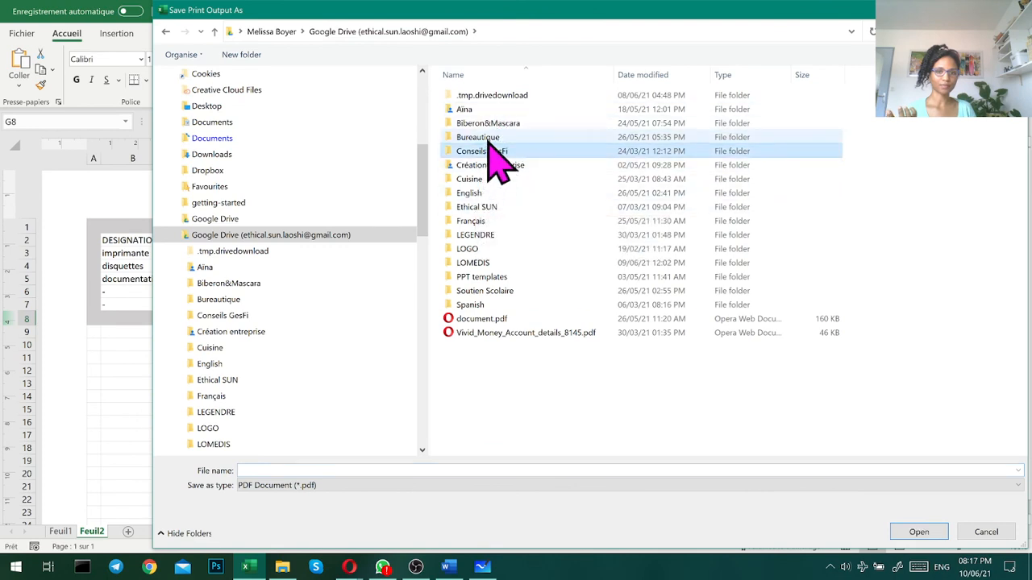
double_click(487, 137)
double_click(836, 92)
click(380, 470)
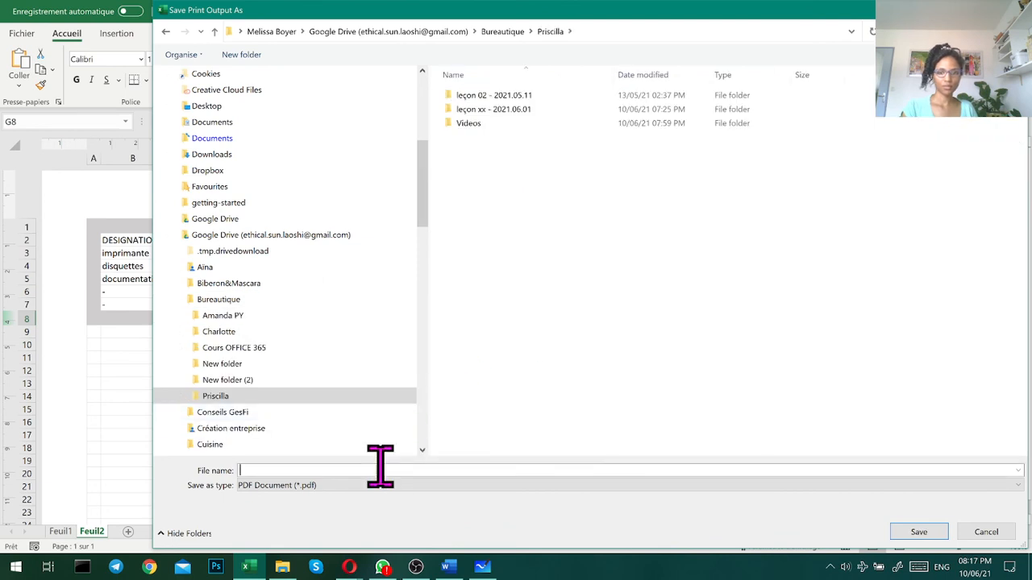
double_click(528, 123)
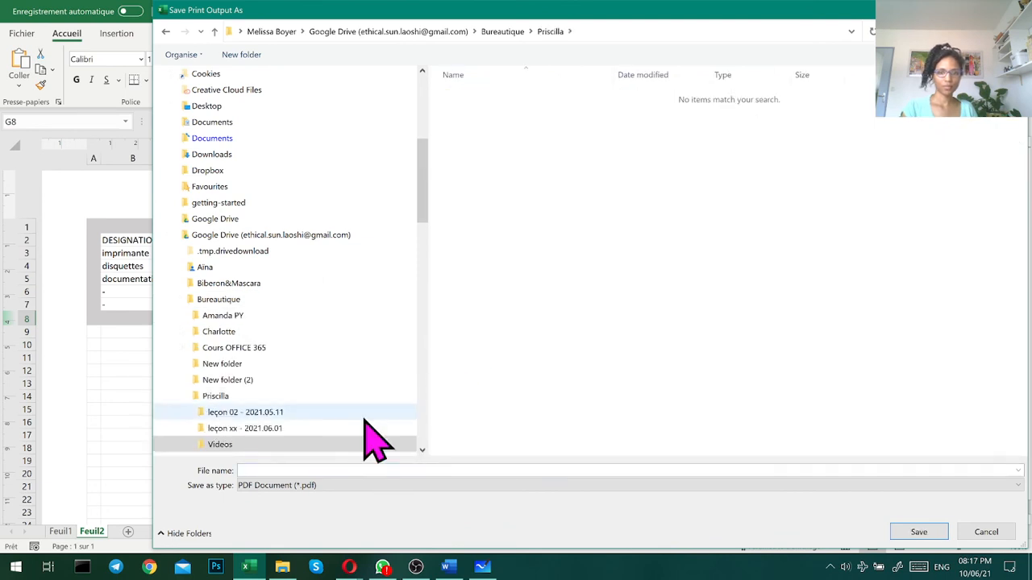
- Name the PDF output Facture and save it in the Videos folder
click(323, 471)
text(Facture)
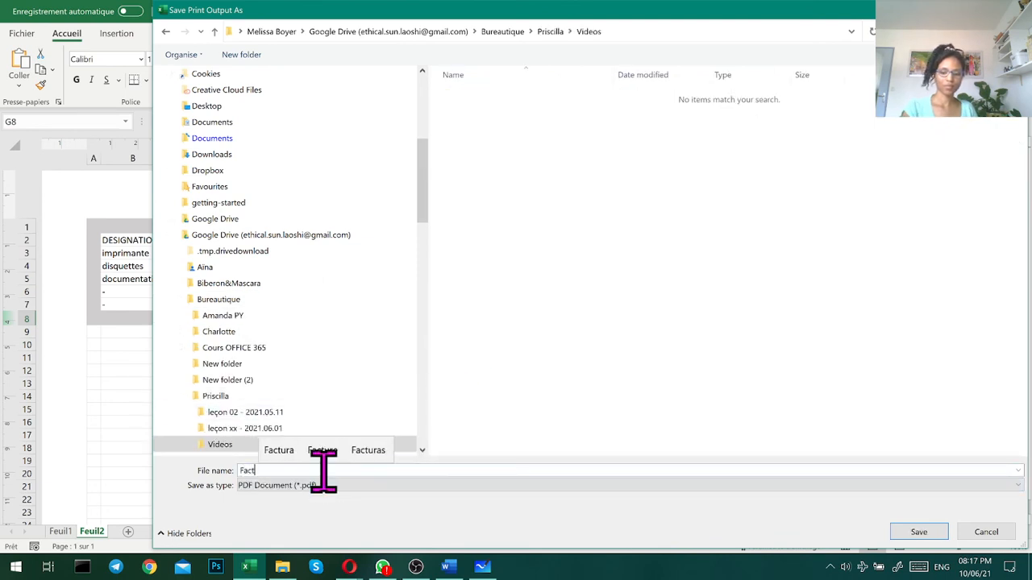
key(Return)
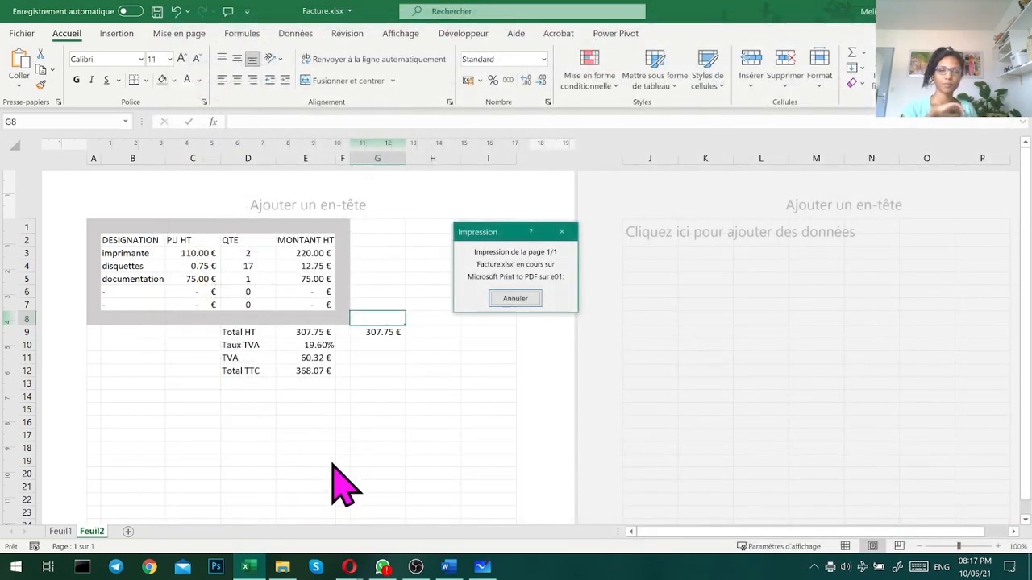
- Switch to File Explorer to check the saved Facture PDF
click(279, 564)
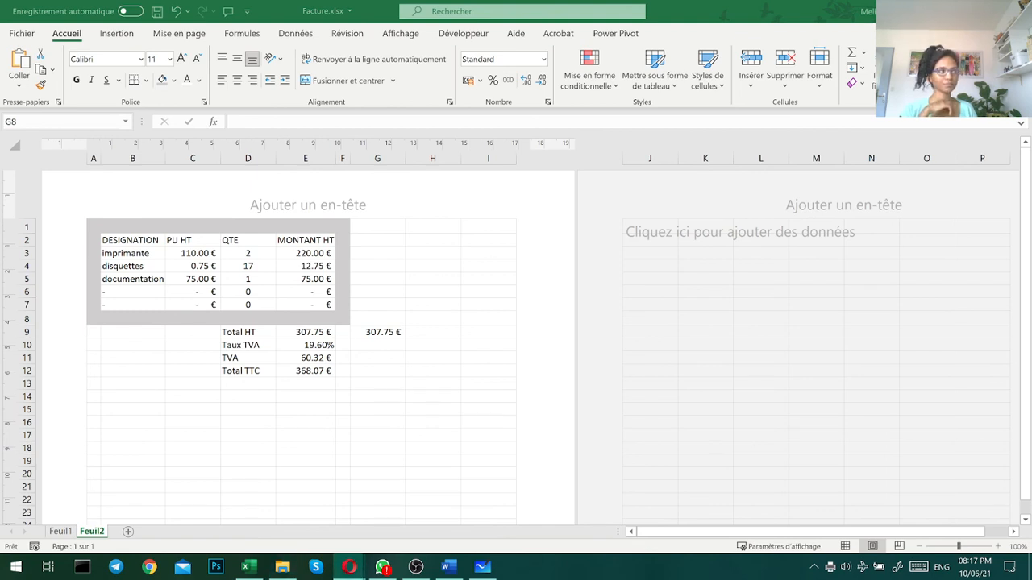
drag(285, 2, 293, 4)
click(858, 84)
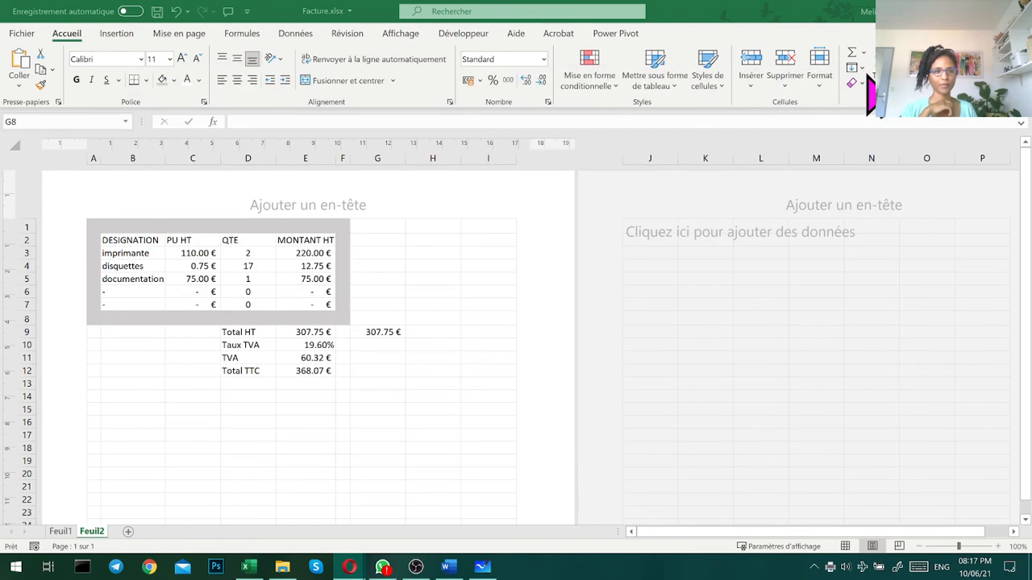